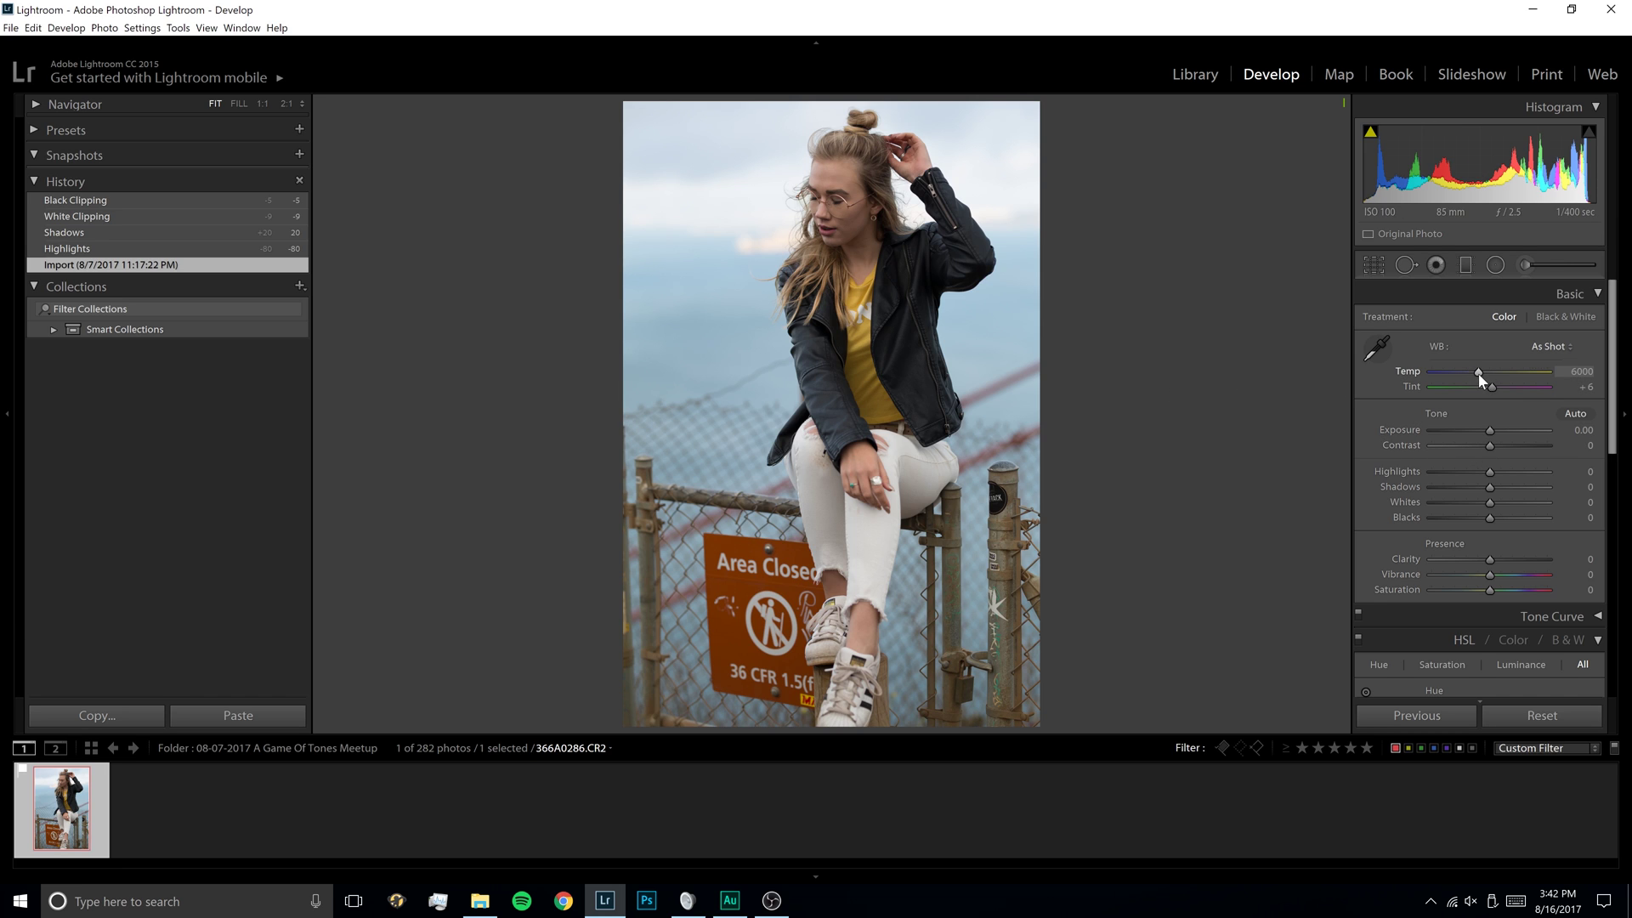
# Step: Try a few white balance temperature drags, then revert the photo to its Import history state
pyautogui.moveTo(1479, 374)
pyautogui.mouseDown()
pyautogui.moveTo(1413, 376)
pyautogui.moveTo(1534, 379)
pyautogui.moveTo(1431, 352)
pyautogui.moveTo(1504, 364)
pyautogui.moveTo(1490, 386)
pyautogui.moveTo(1523, 386)
pyautogui.moveTo(1439, 399)
pyautogui.moveTo(1424, 441)
pyautogui.moveTo(1411, 386)
pyautogui.moveTo(1492, 387)
pyautogui.mouseUp()
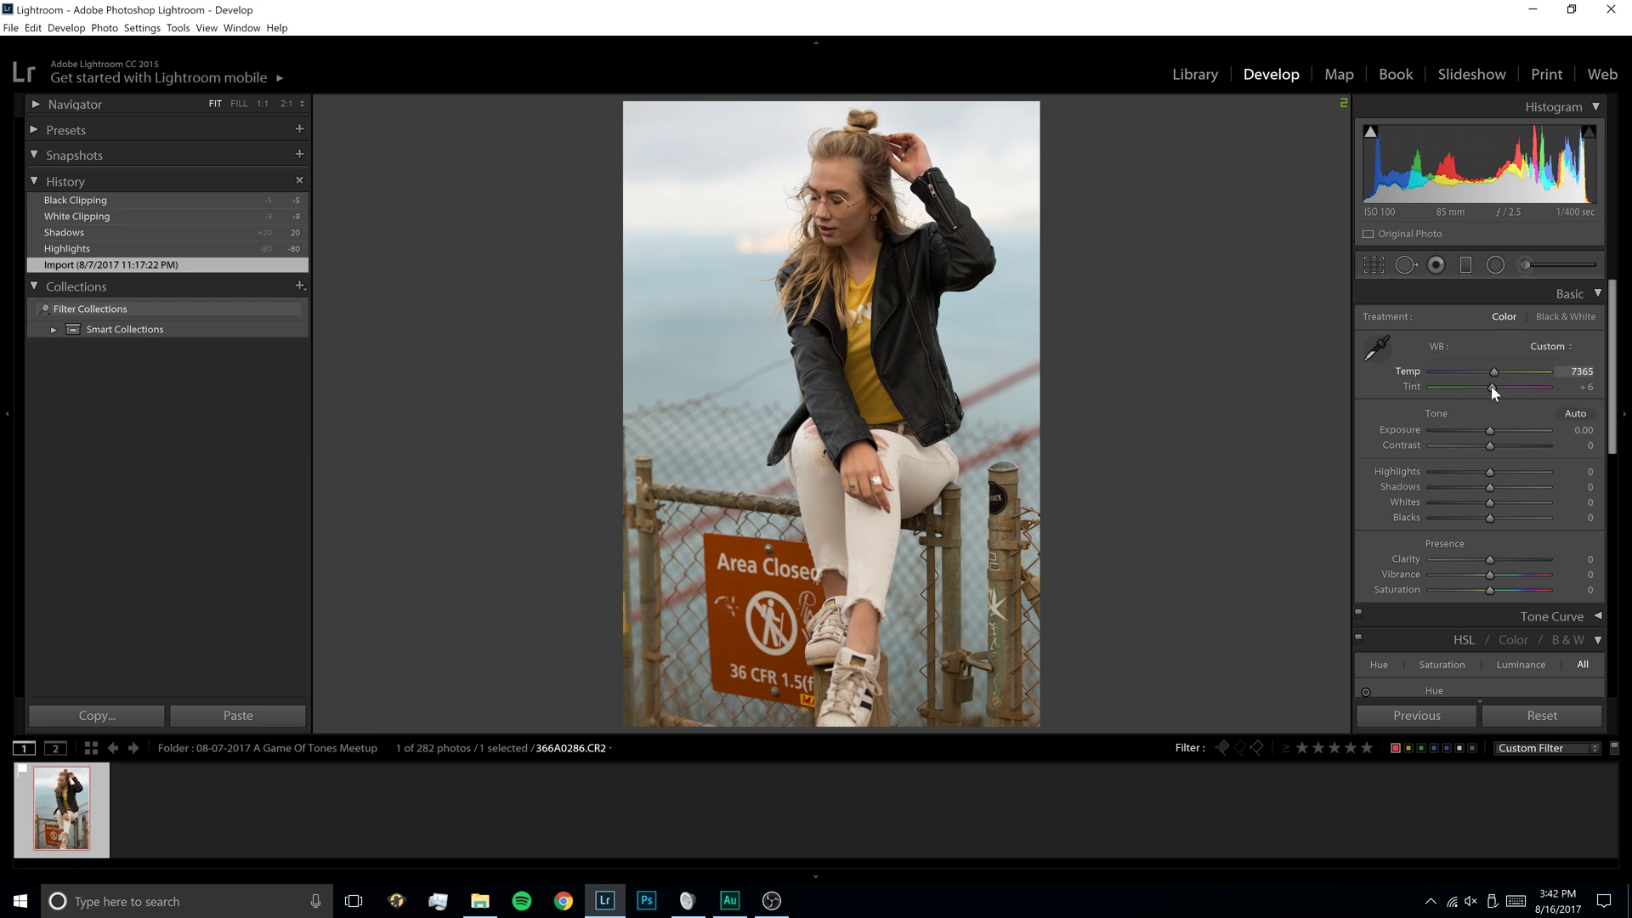
pyautogui.moveTo(1491, 385); pyautogui.dragTo(1481, 372)
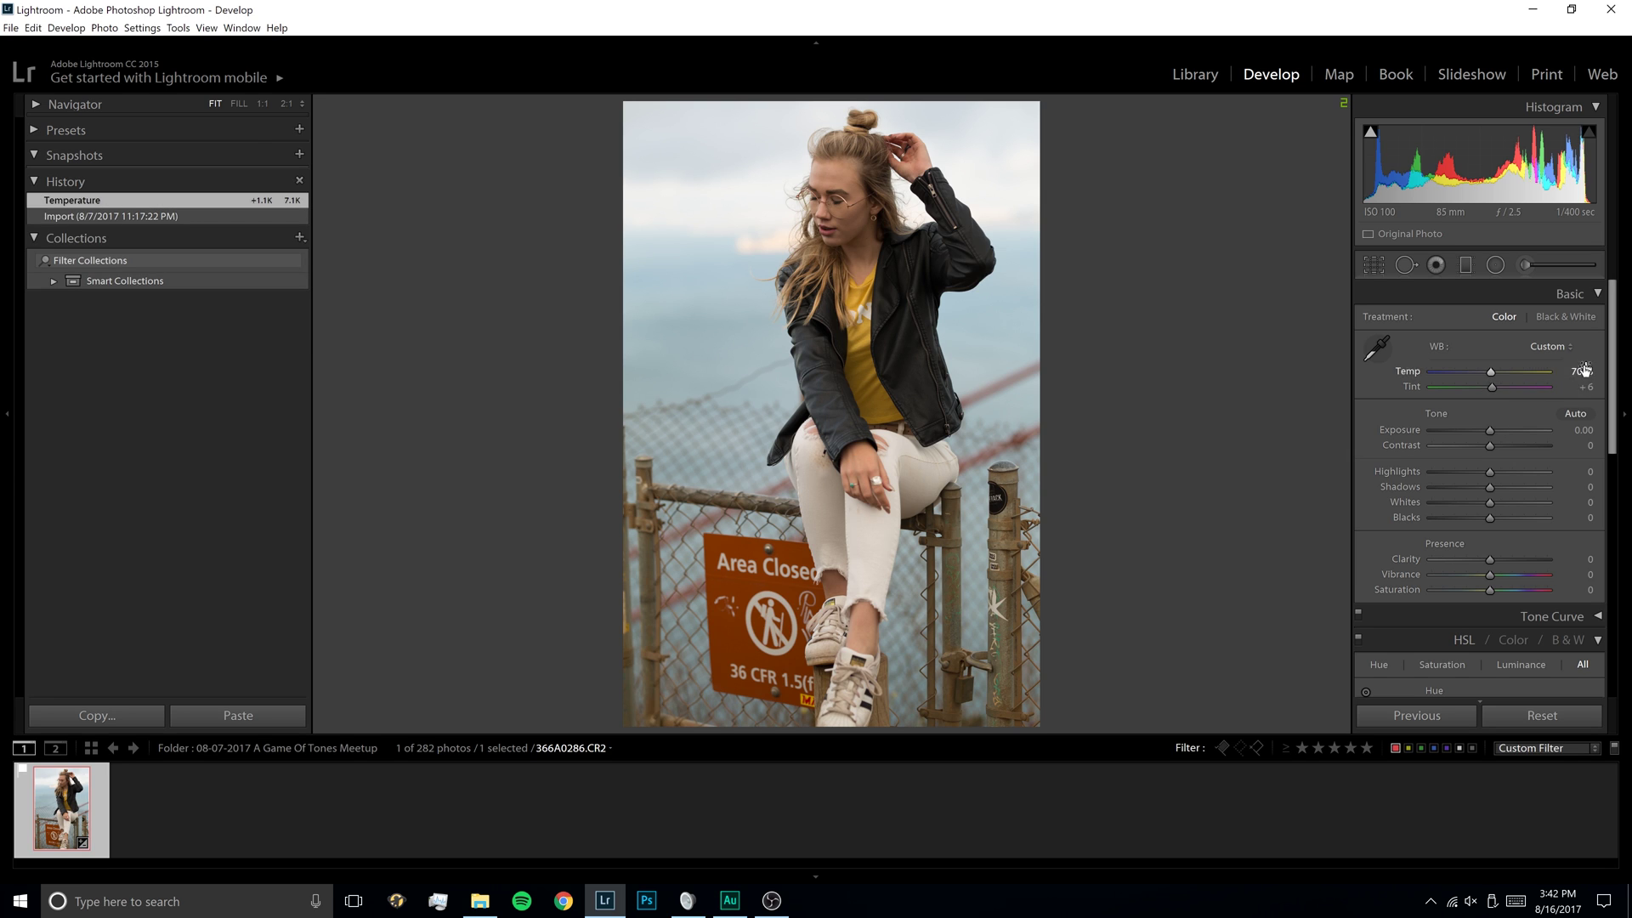
pyautogui.click(284, 217)
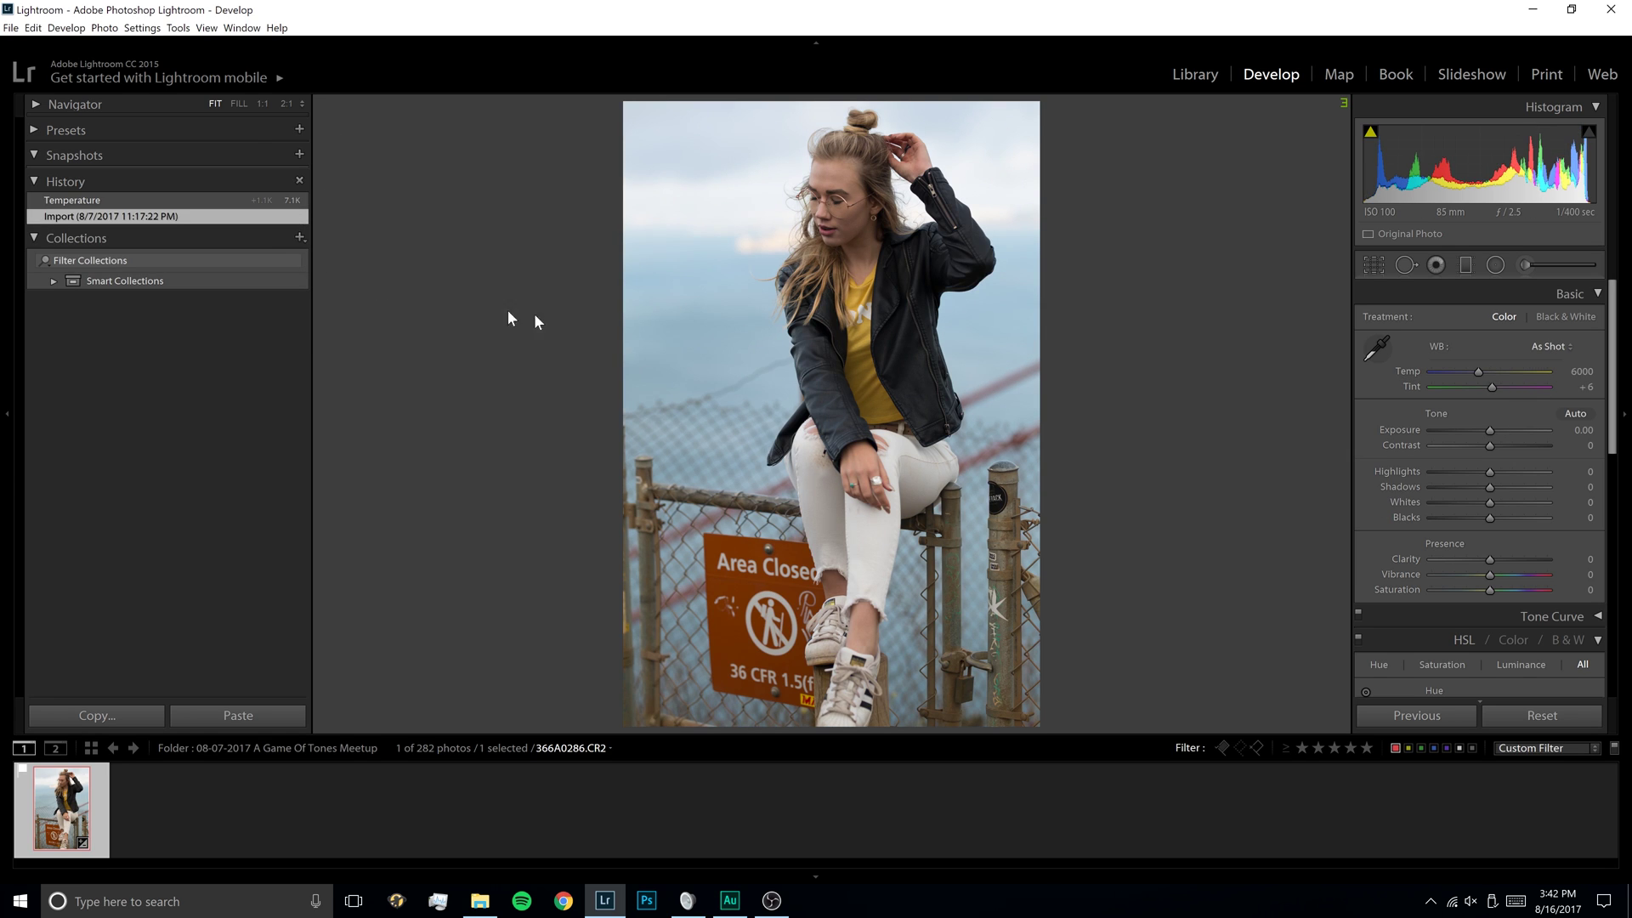
# Step: Set the white balance to Temp 7000 and Tint +8
pyautogui.click(1581, 372)
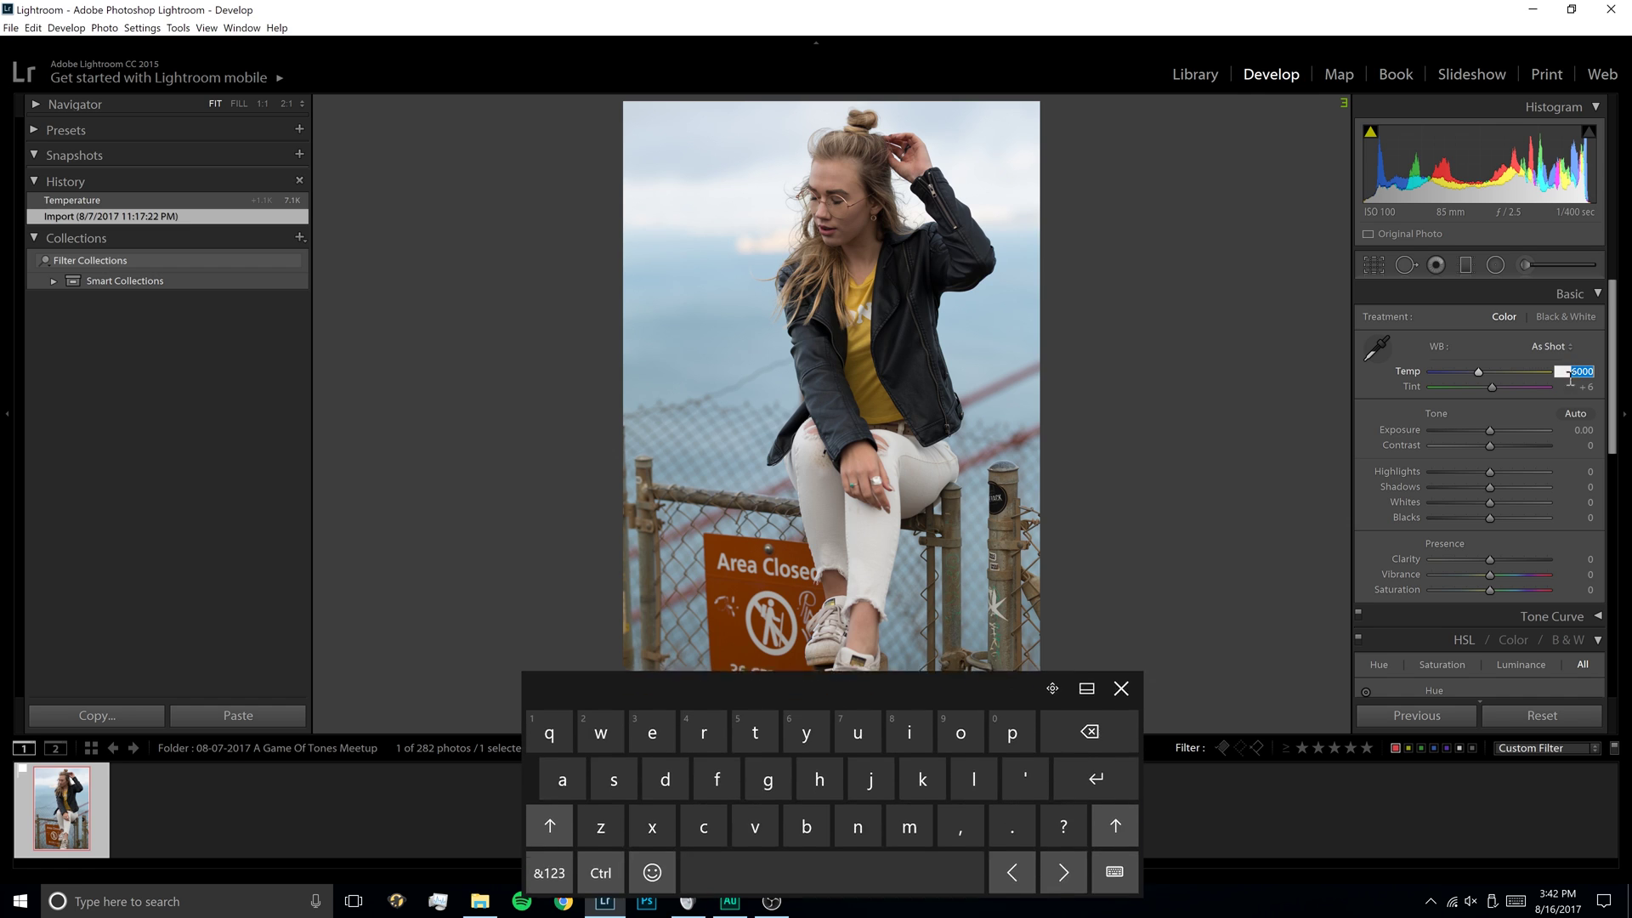
pyautogui.write('7000')
pyautogui.press('Return')
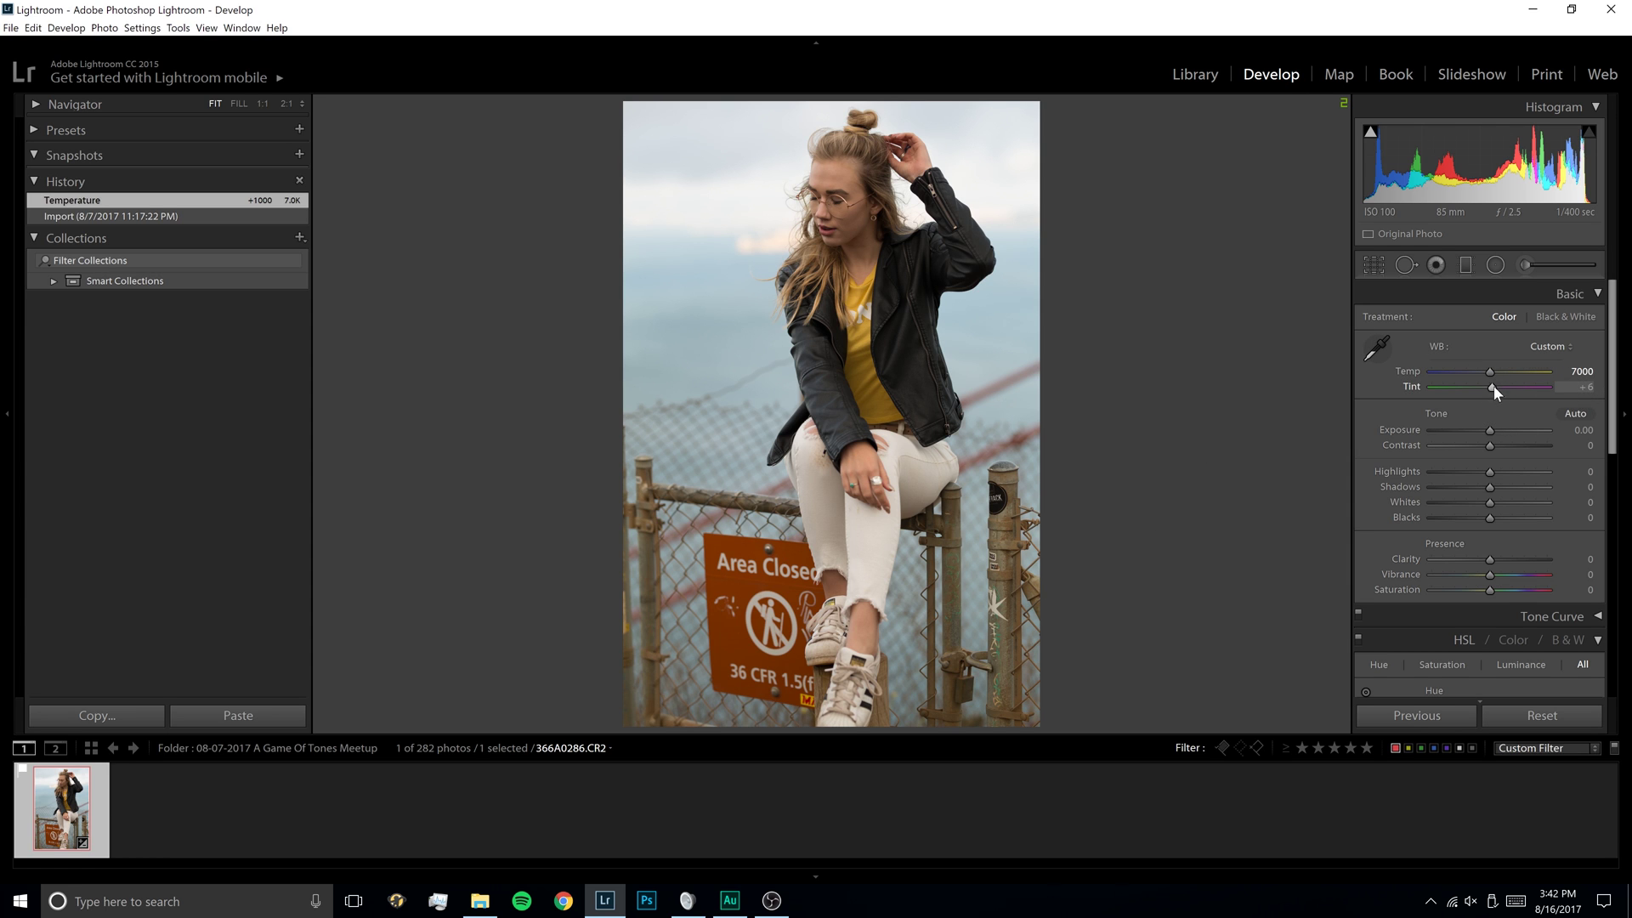
pyautogui.moveTo(1492, 387)
pyautogui.mouseDown()
pyautogui.moveTo(1439, 382)
pyautogui.moveTo(1497, 407)
pyautogui.moveTo(1462, 424)
pyautogui.moveTo(1571, 409)
pyautogui.moveTo(1476, 408)
pyautogui.moveTo(1494, 410)
pyautogui.mouseUp()
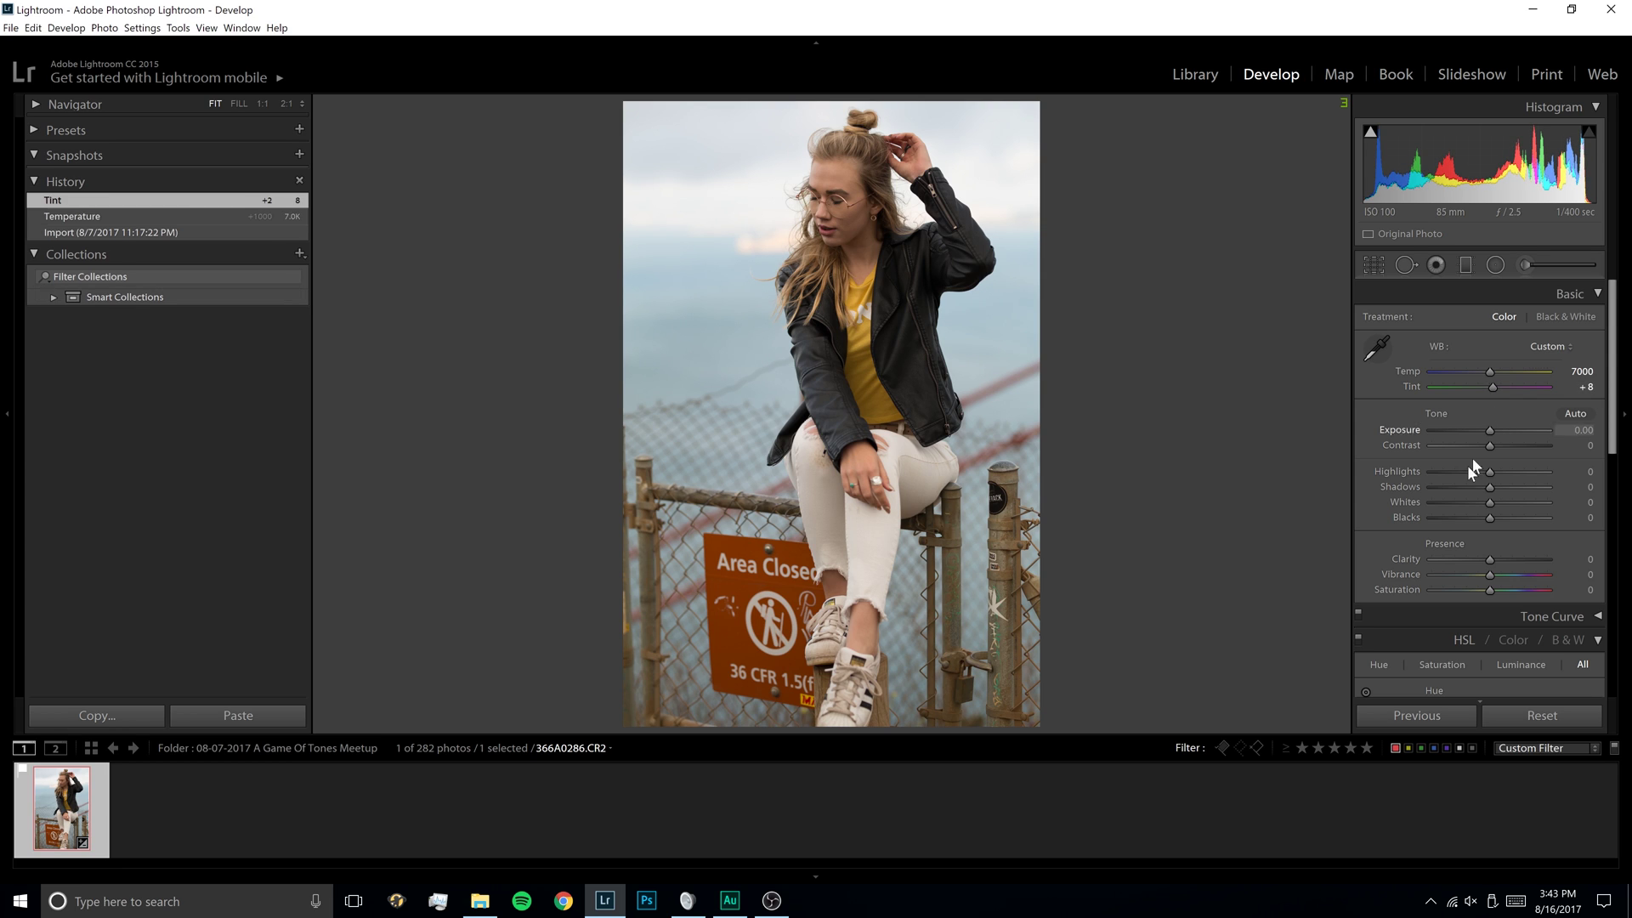
# Step: Inspect the face at 1:1 zoom, then return to the full-photo view
pyautogui.click(793, 205)
pyautogui.moveTo(1099, 404); pyautogui.dragTo(880, 621)
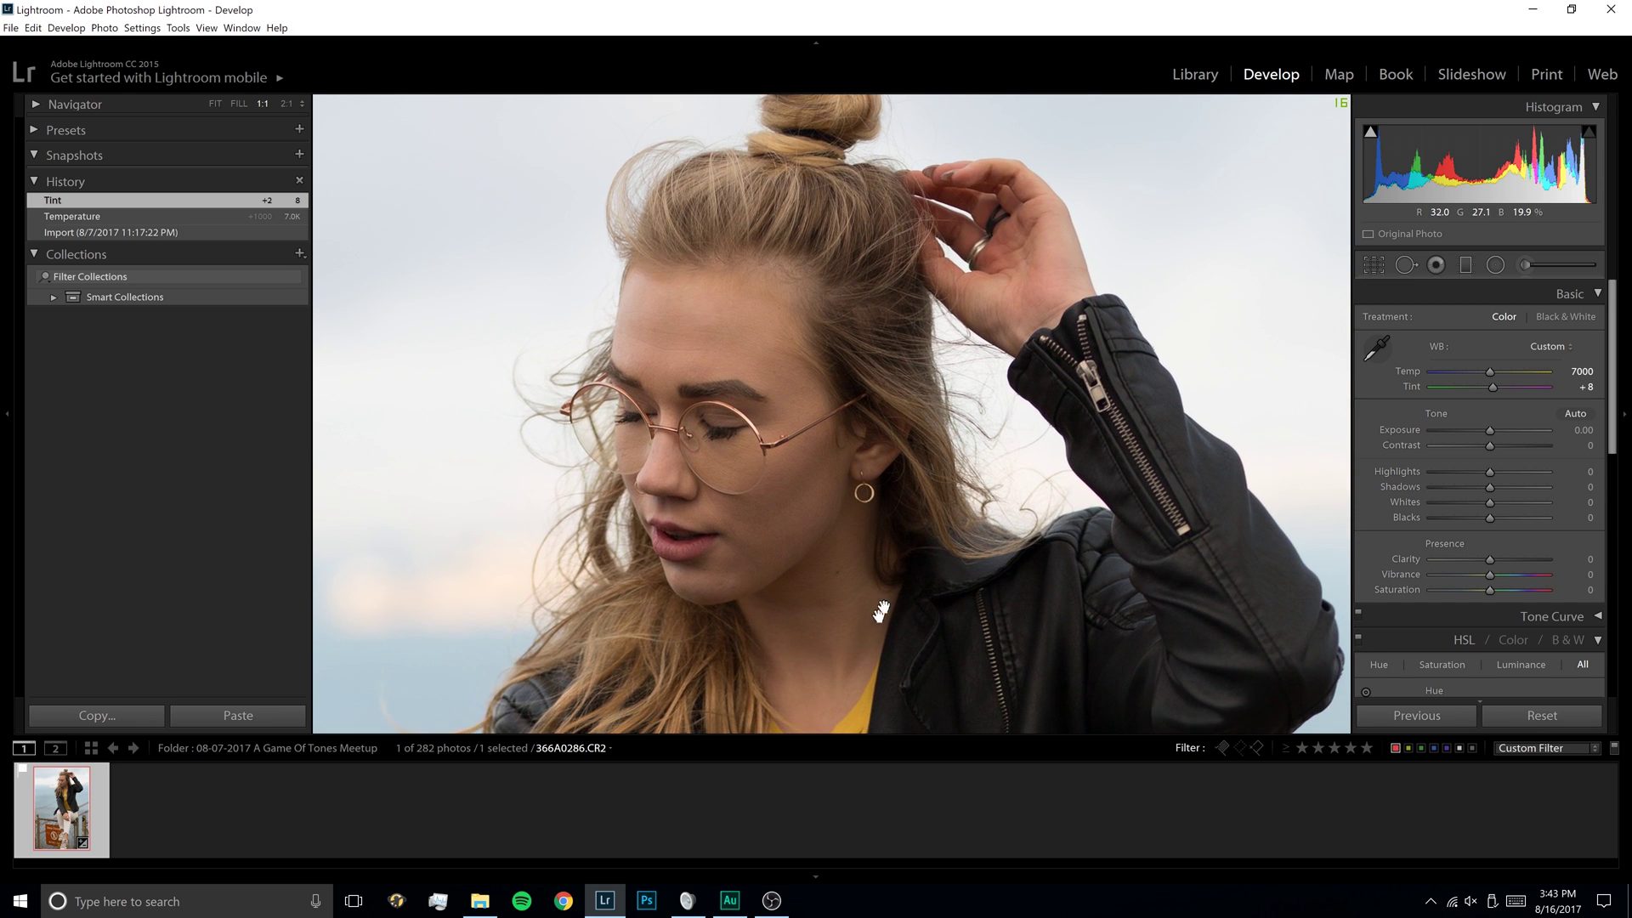
pyautogui.click(881, 614)
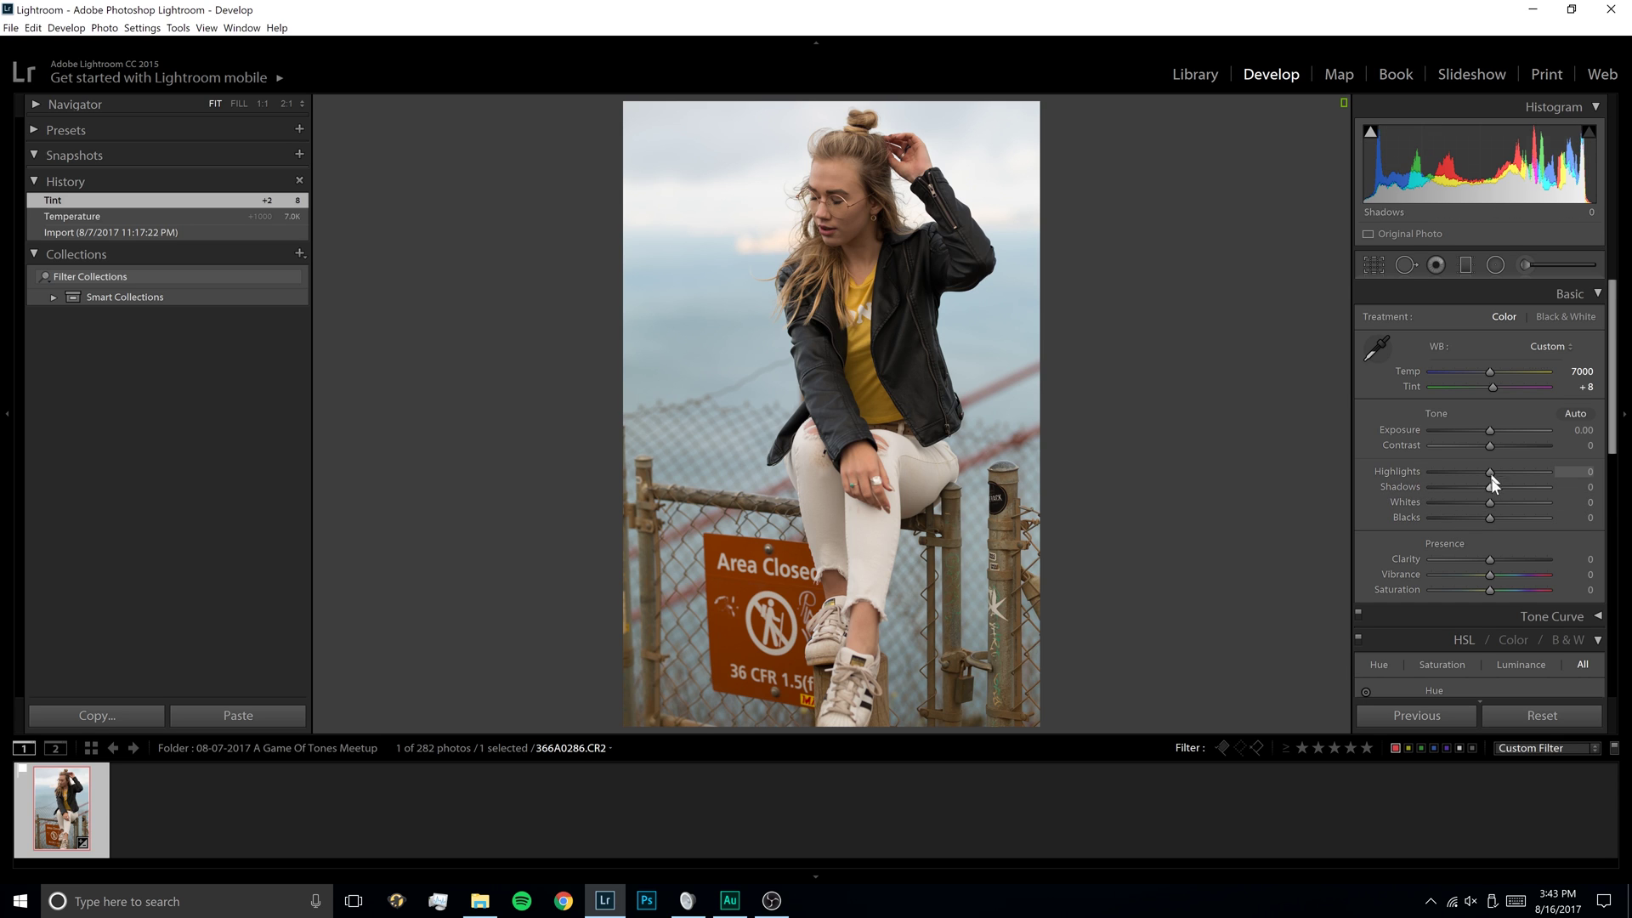
# Step: Step back to the Tint history state and set Highlights to −80
pyautogui.moveTo(1490, 476); pyautogui.dragTo(1445, 478)
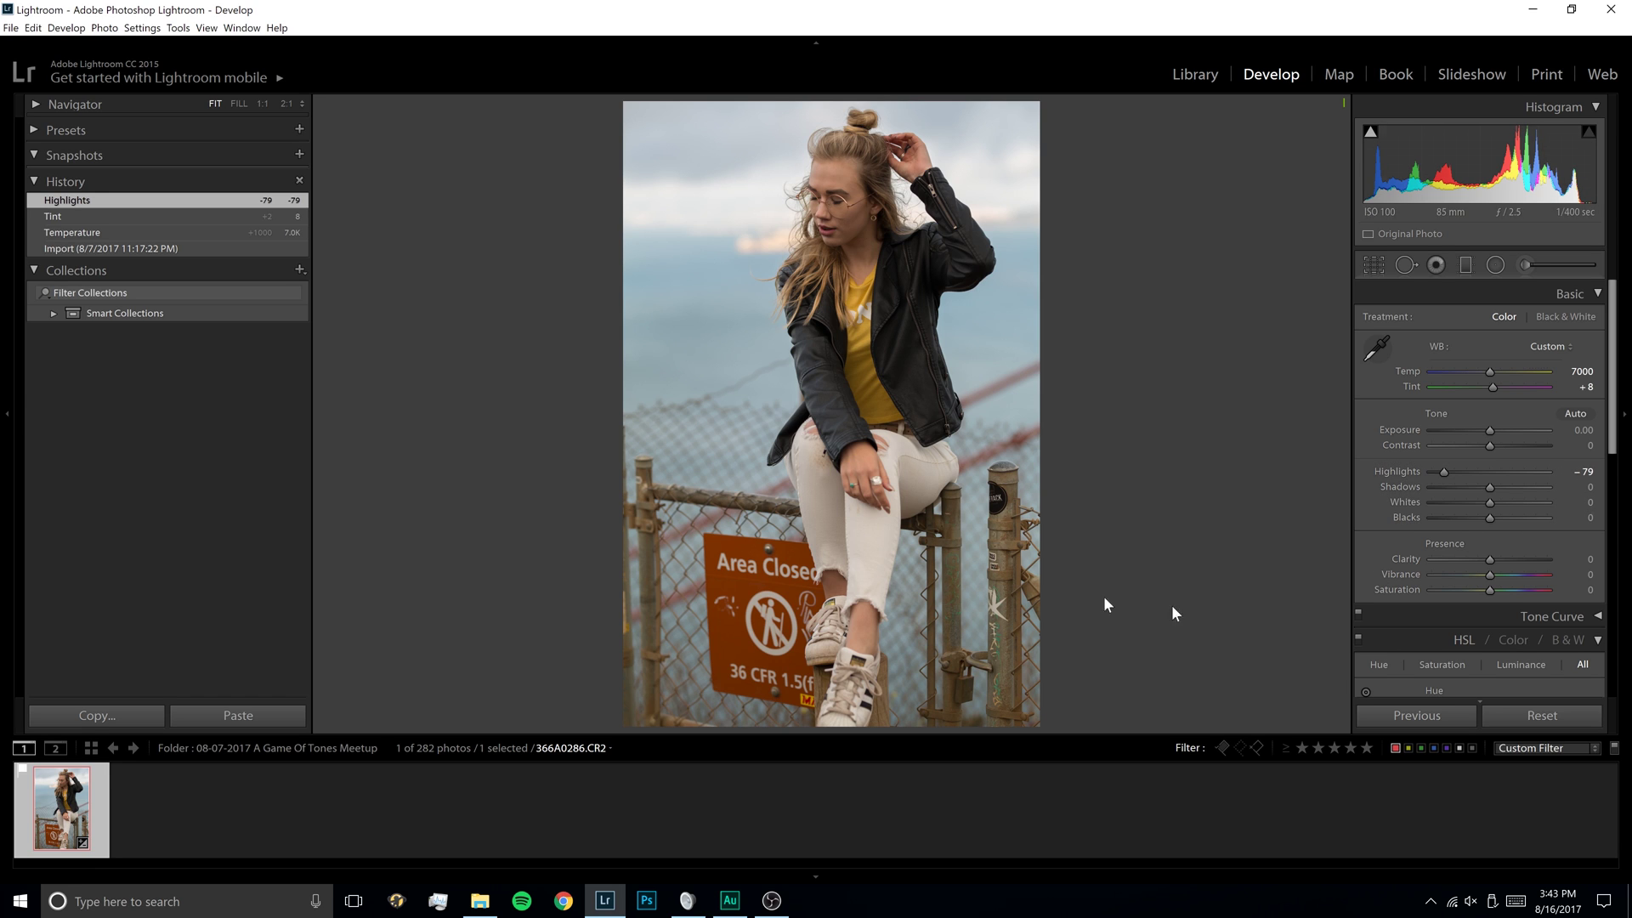
pyautogui.click(298, 216)
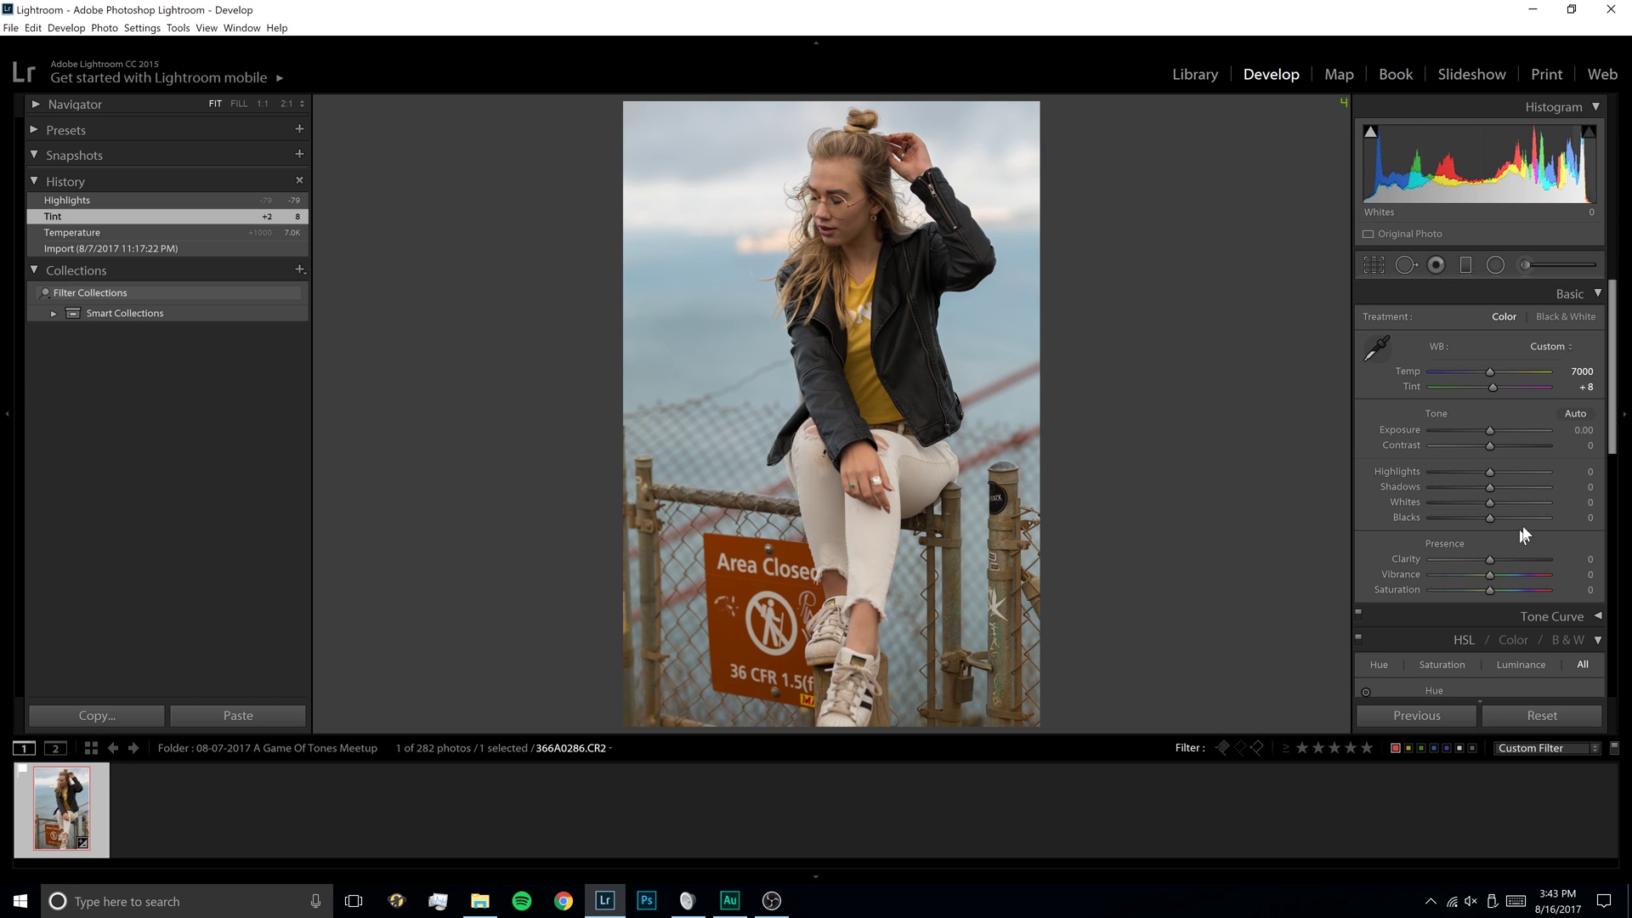
pyautogui.click(1574, 472)
pyautogui.write('80')
pyautogui.press('Return')
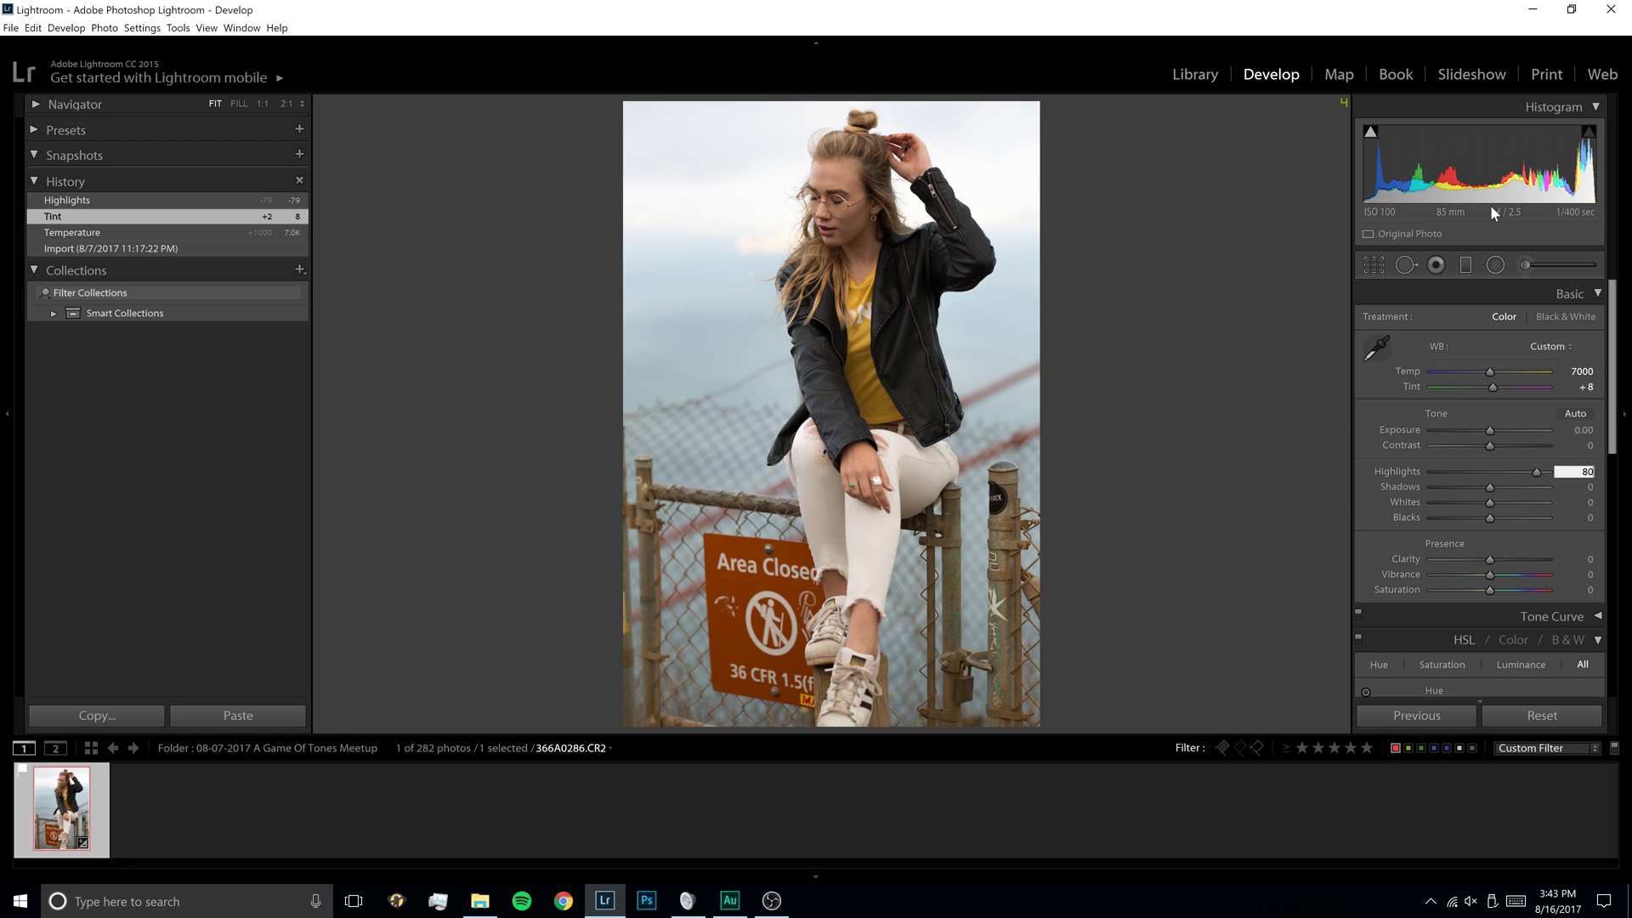
pyautogui.write('-80')
pyautogui.press('Return')
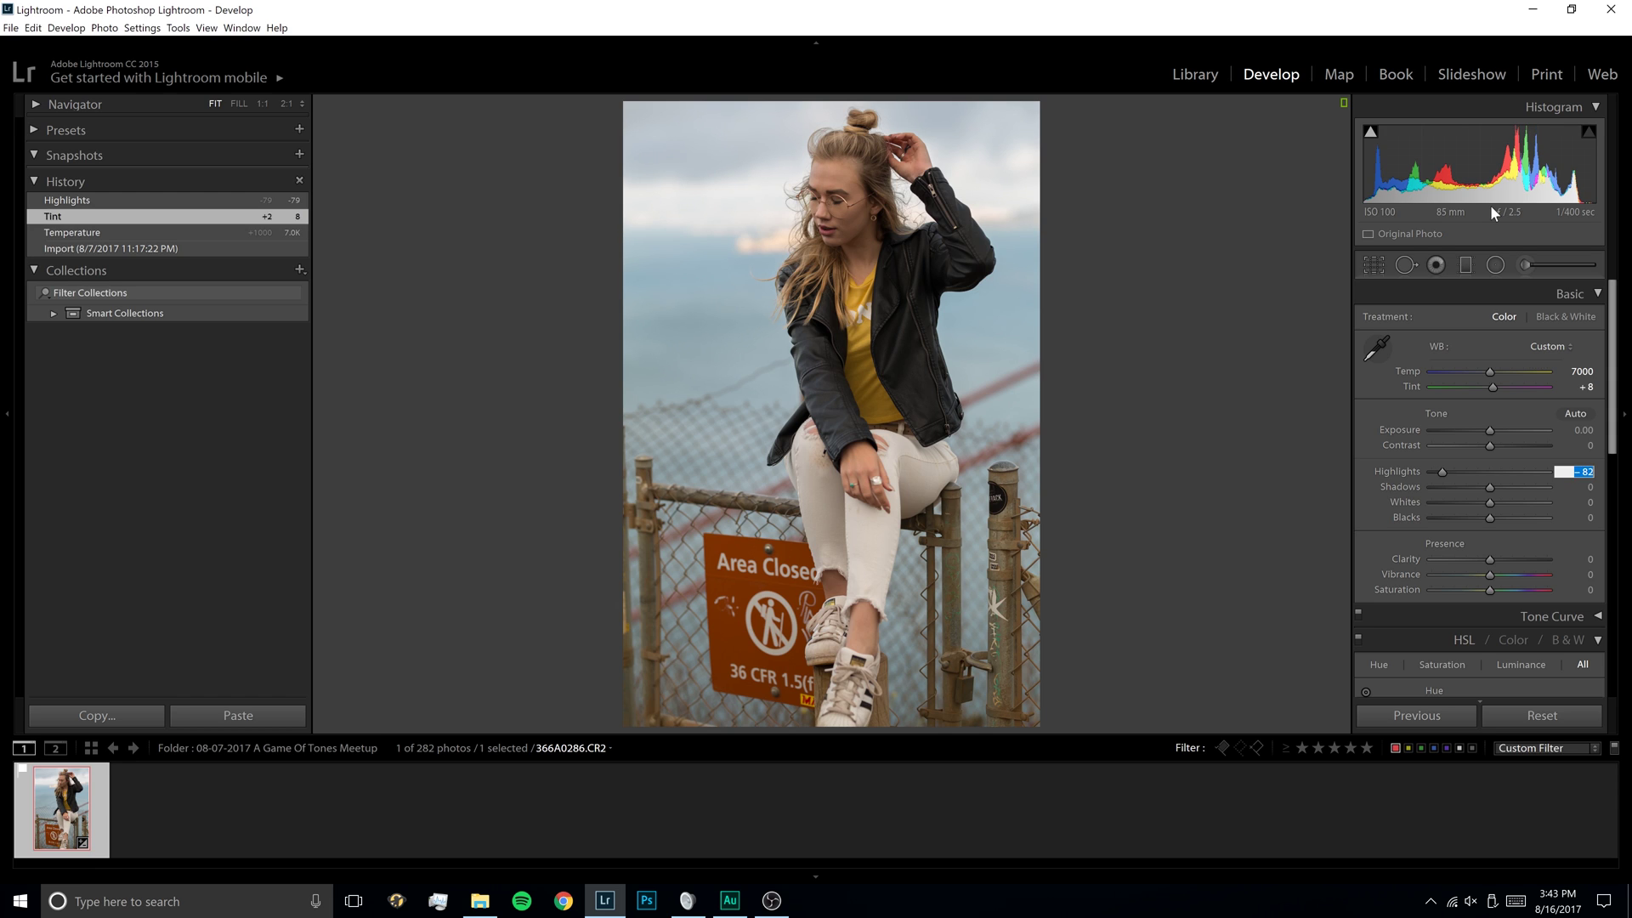
pyautogui.press('Return')
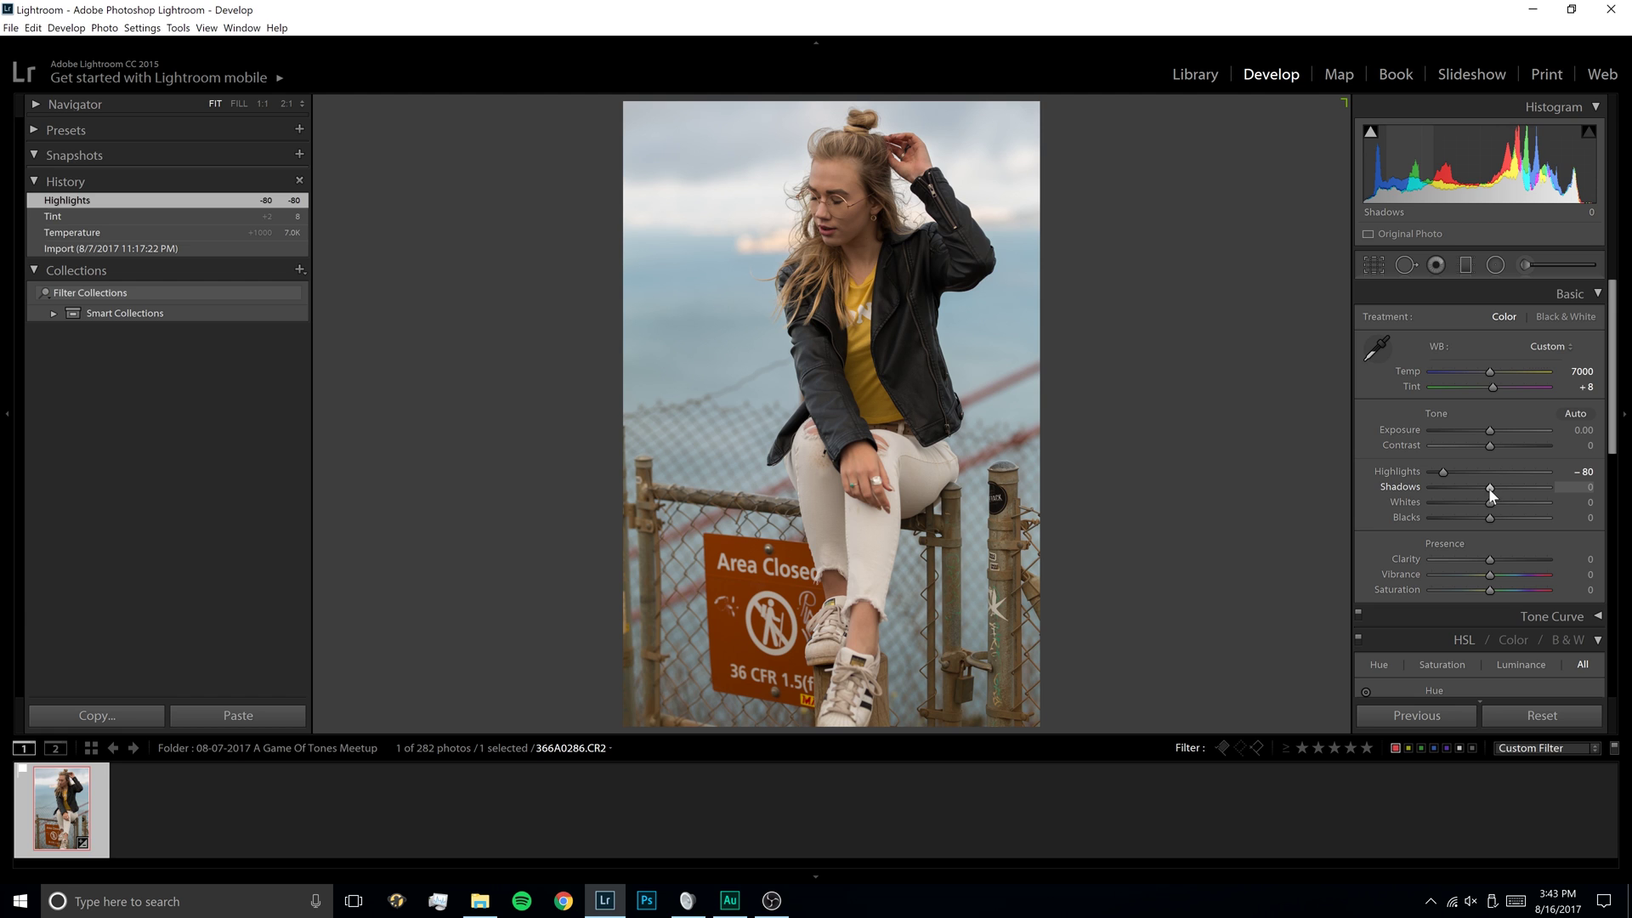
# Step: Raise Shadows to +20, then compare the latest Black Clipping edit against the original import
pyautogui.moveTo(1489, 490)
pyautogui.mouseDown()
pyautogui.moveTo(1474, 490)
pyautogui.moveTo(1502, 493)
pyautogui.moveTo(1492, 505)
pyautogui.moveTo(1464, 505)
pyautogui.moveTo(1495, 499)
pyautogui.moveTo(1479, 520)
pyautogui.mouseUp()
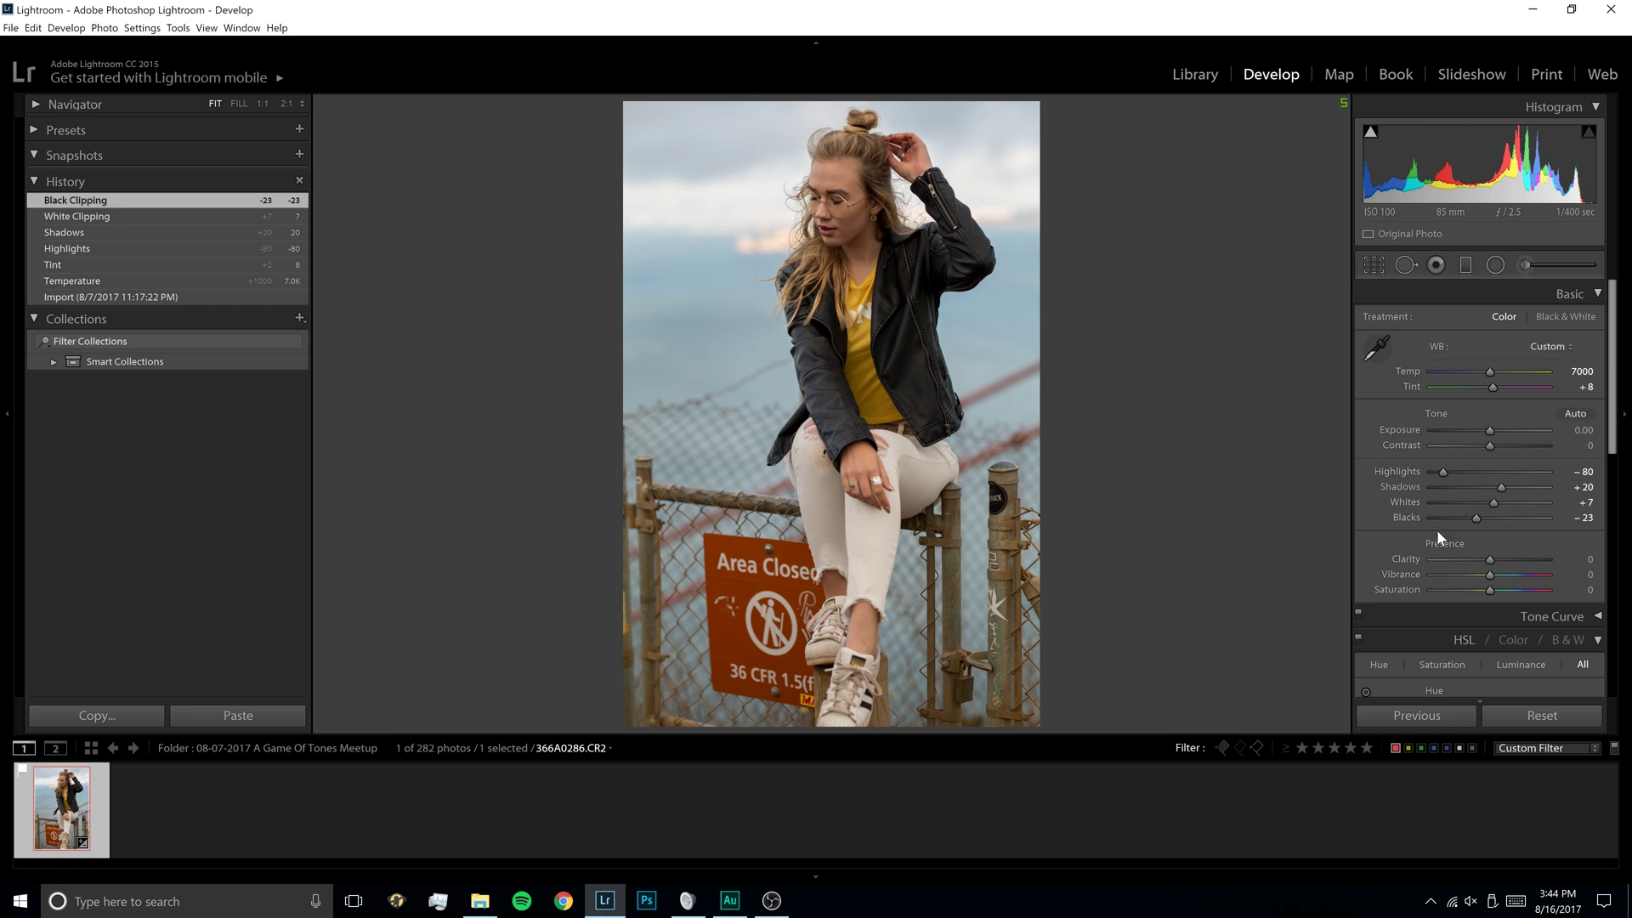
pyautogui.click(266, 301)
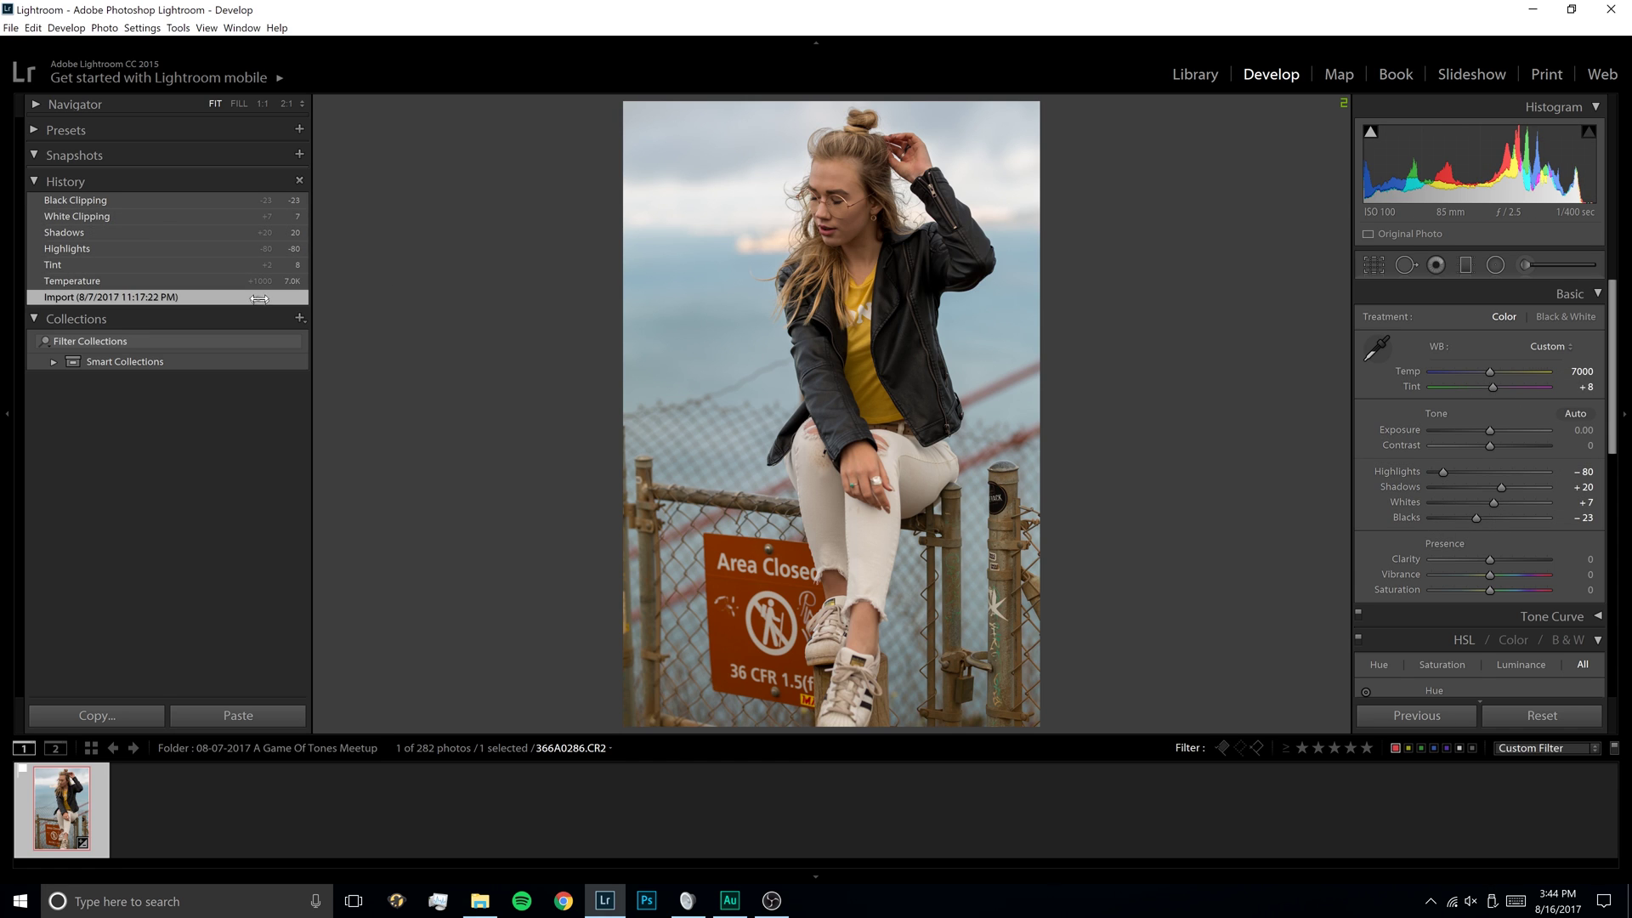
pyautogui.click(246, 215)
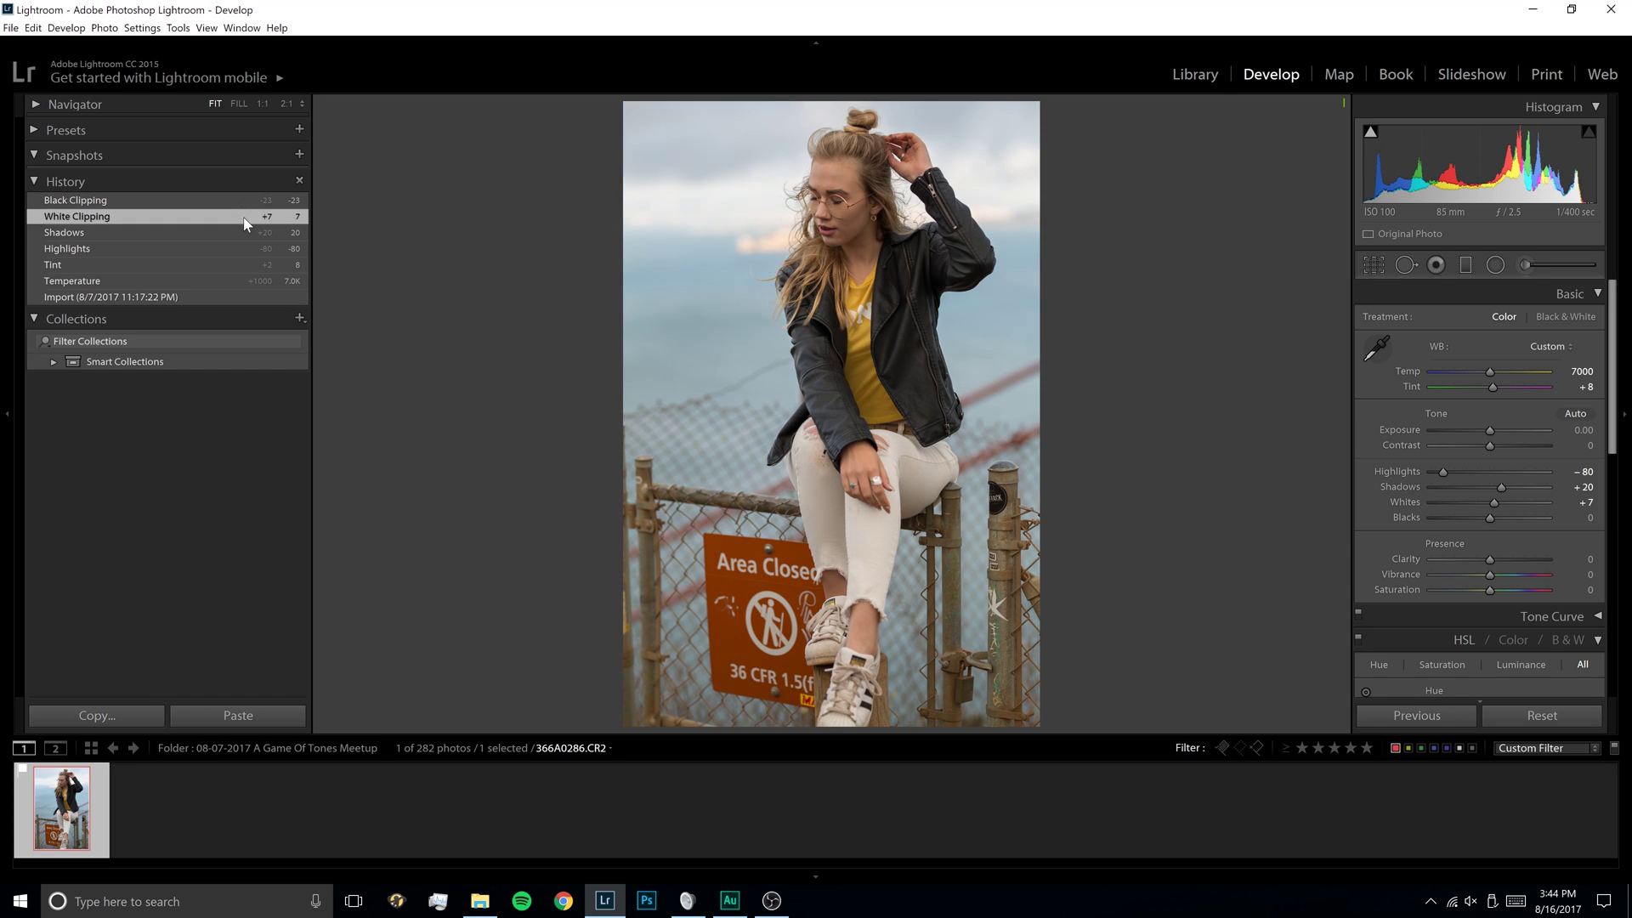
pyautogui.click(241, 298)
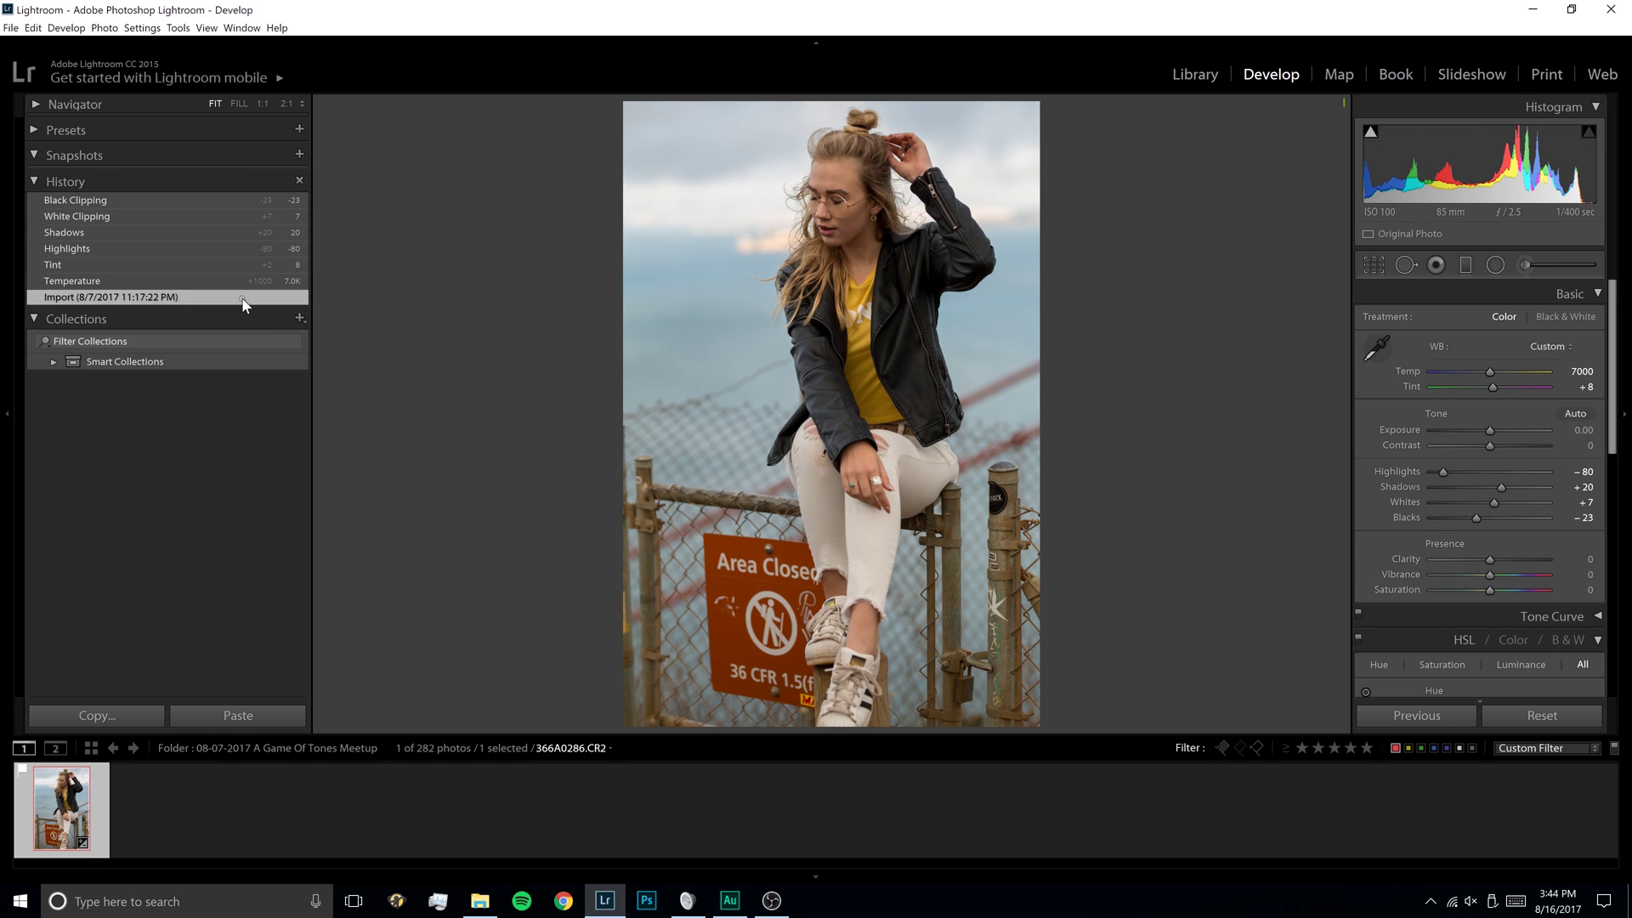
pyautogui.click(247, 204)
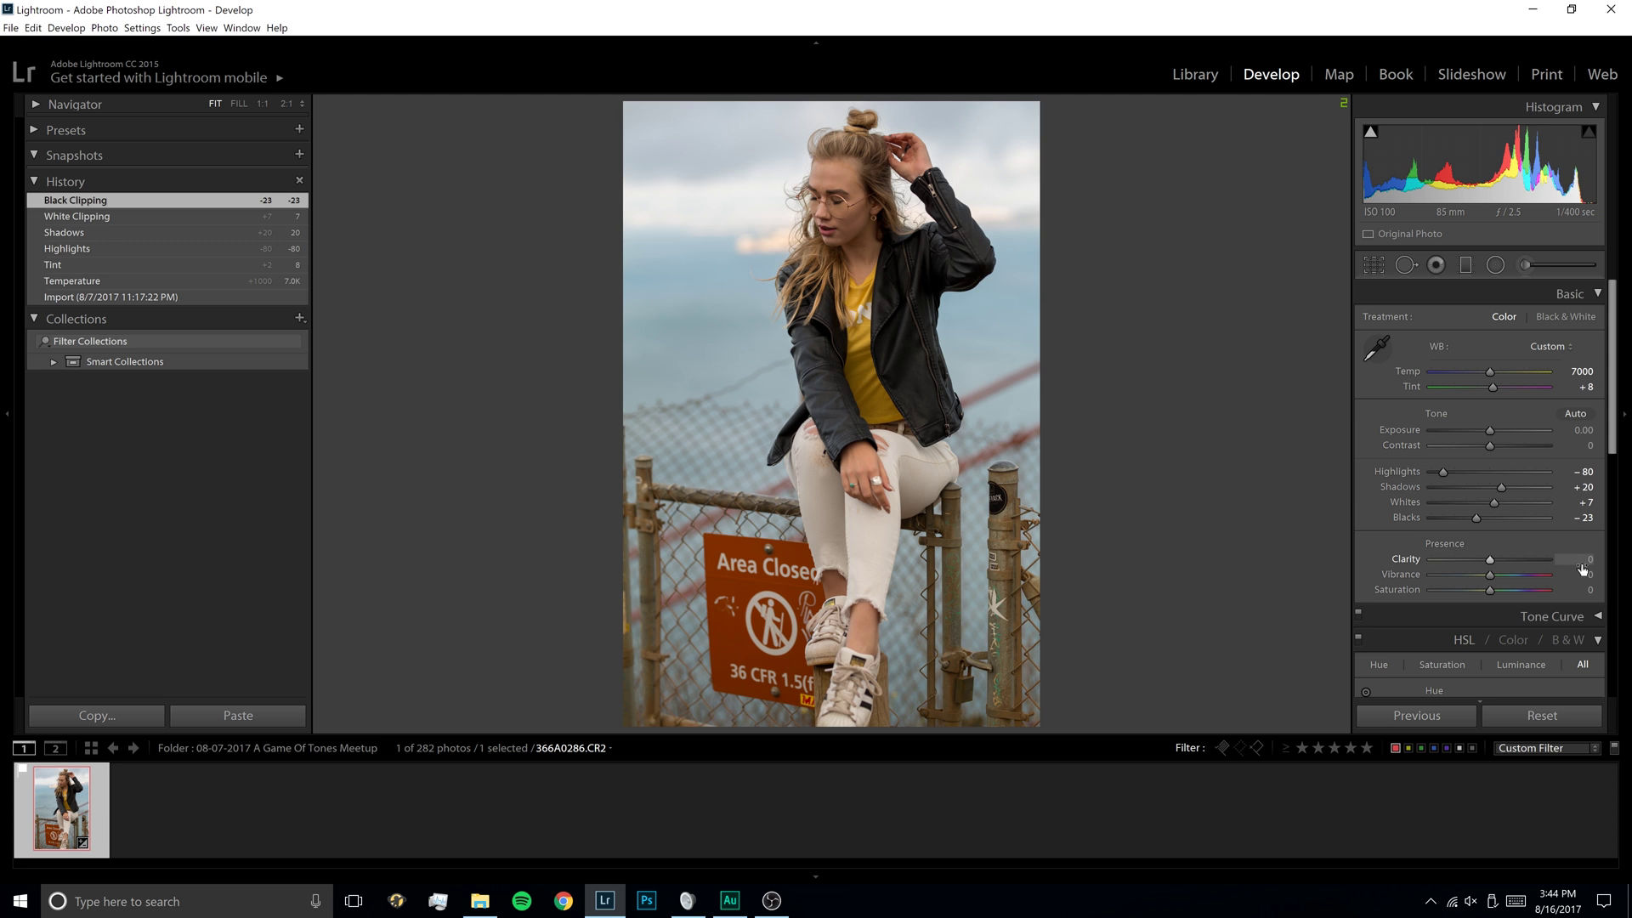
# Step: Set Clarity to +5 instead of 10 while checking the glasses and face at 1:1
pyautogui.click(839, 223)
pyautogui.moveTo(943, 357); pyautogui.dragTo(907, 430)
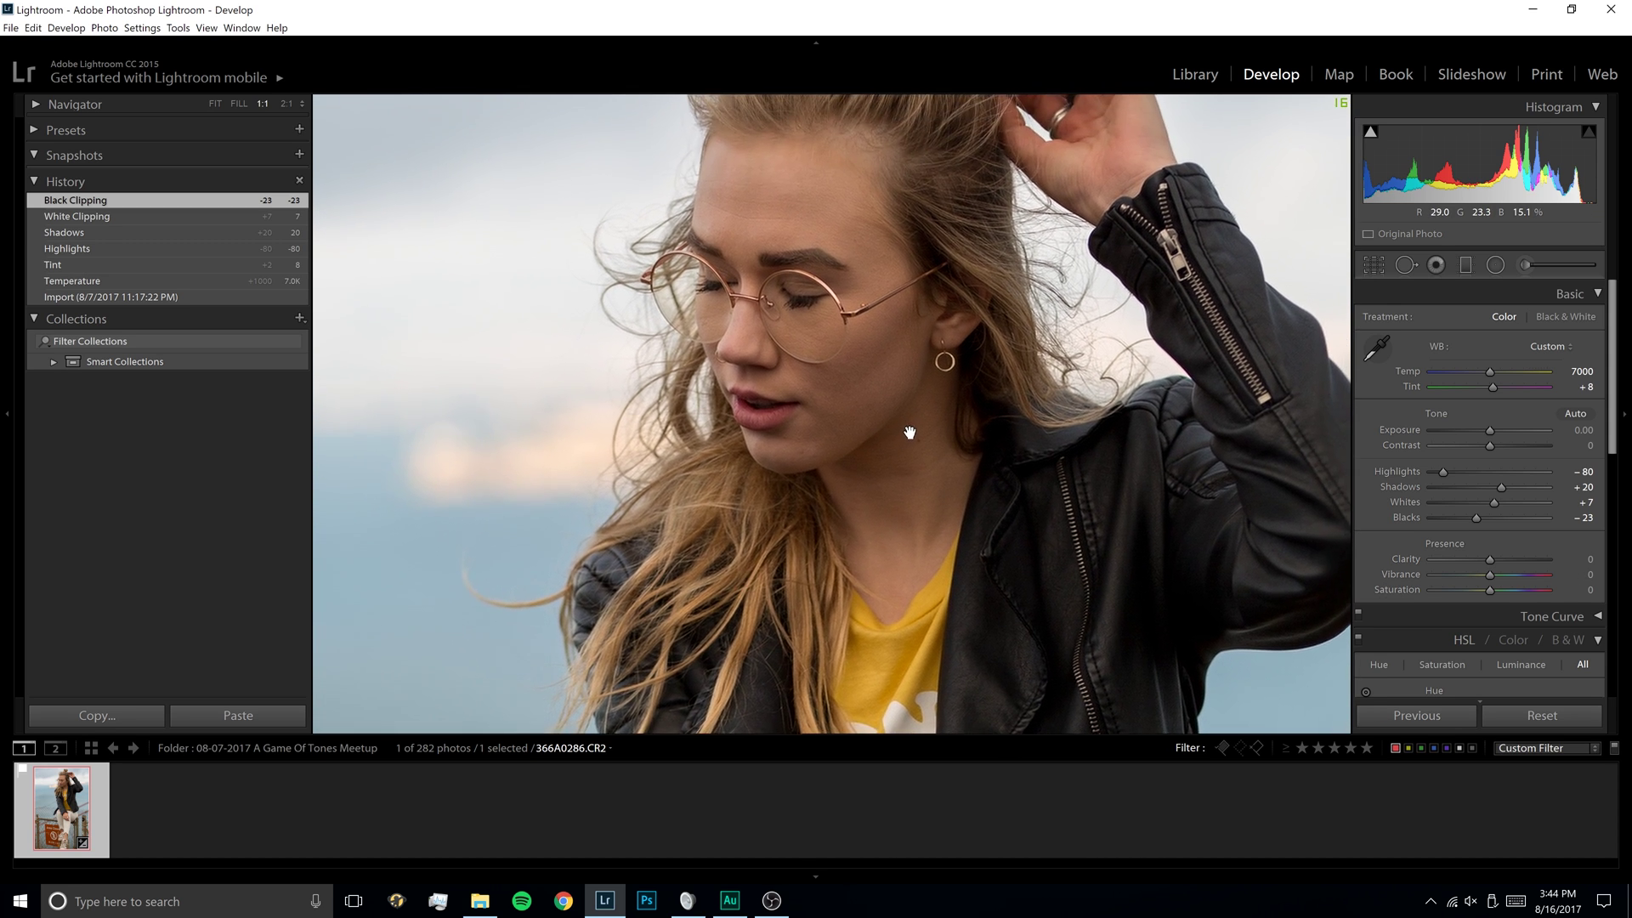
pyautogui.click(1586, 559)
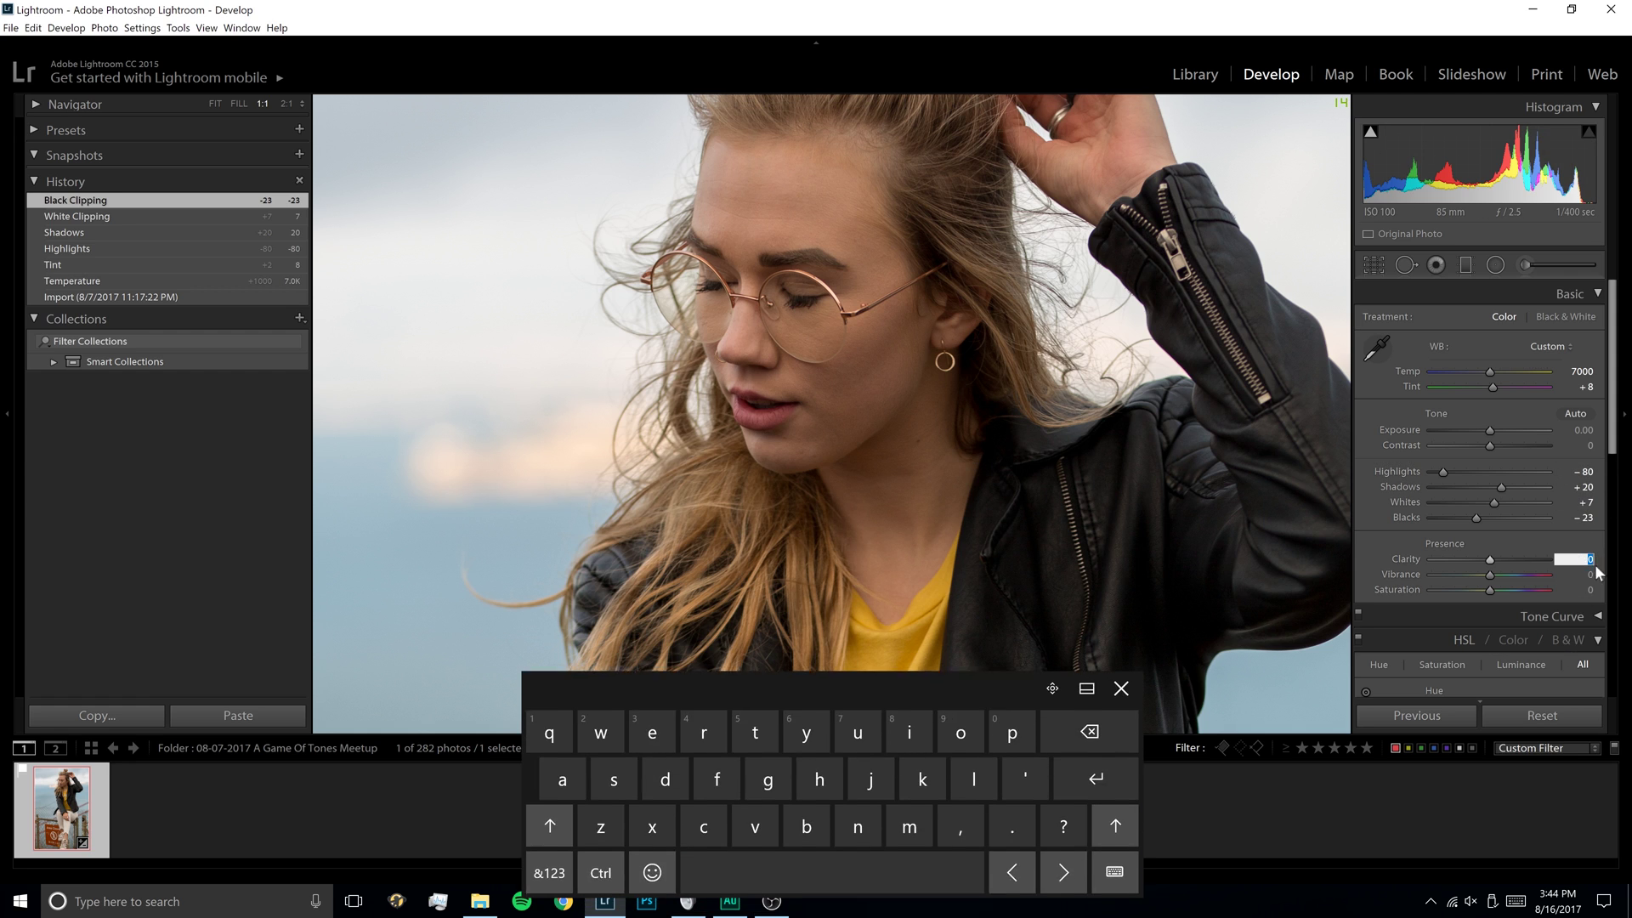
pyautogui.write('10')
pyautogui.press('Return')
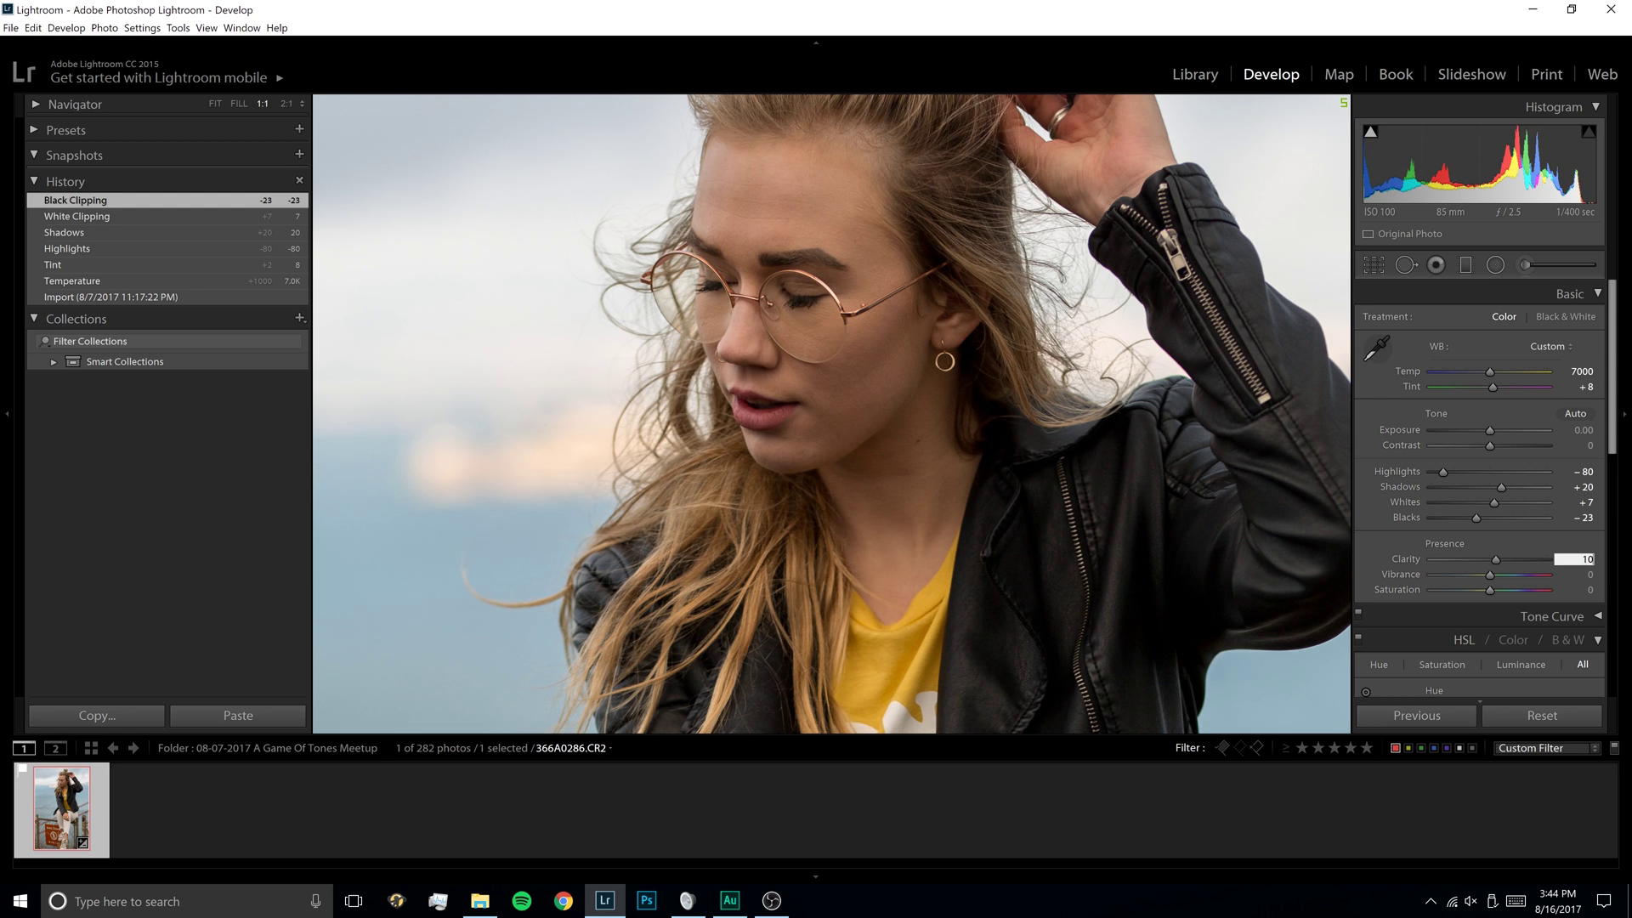
pyautogui.press('BackSpace')
pyautogui.press('BackSpace')
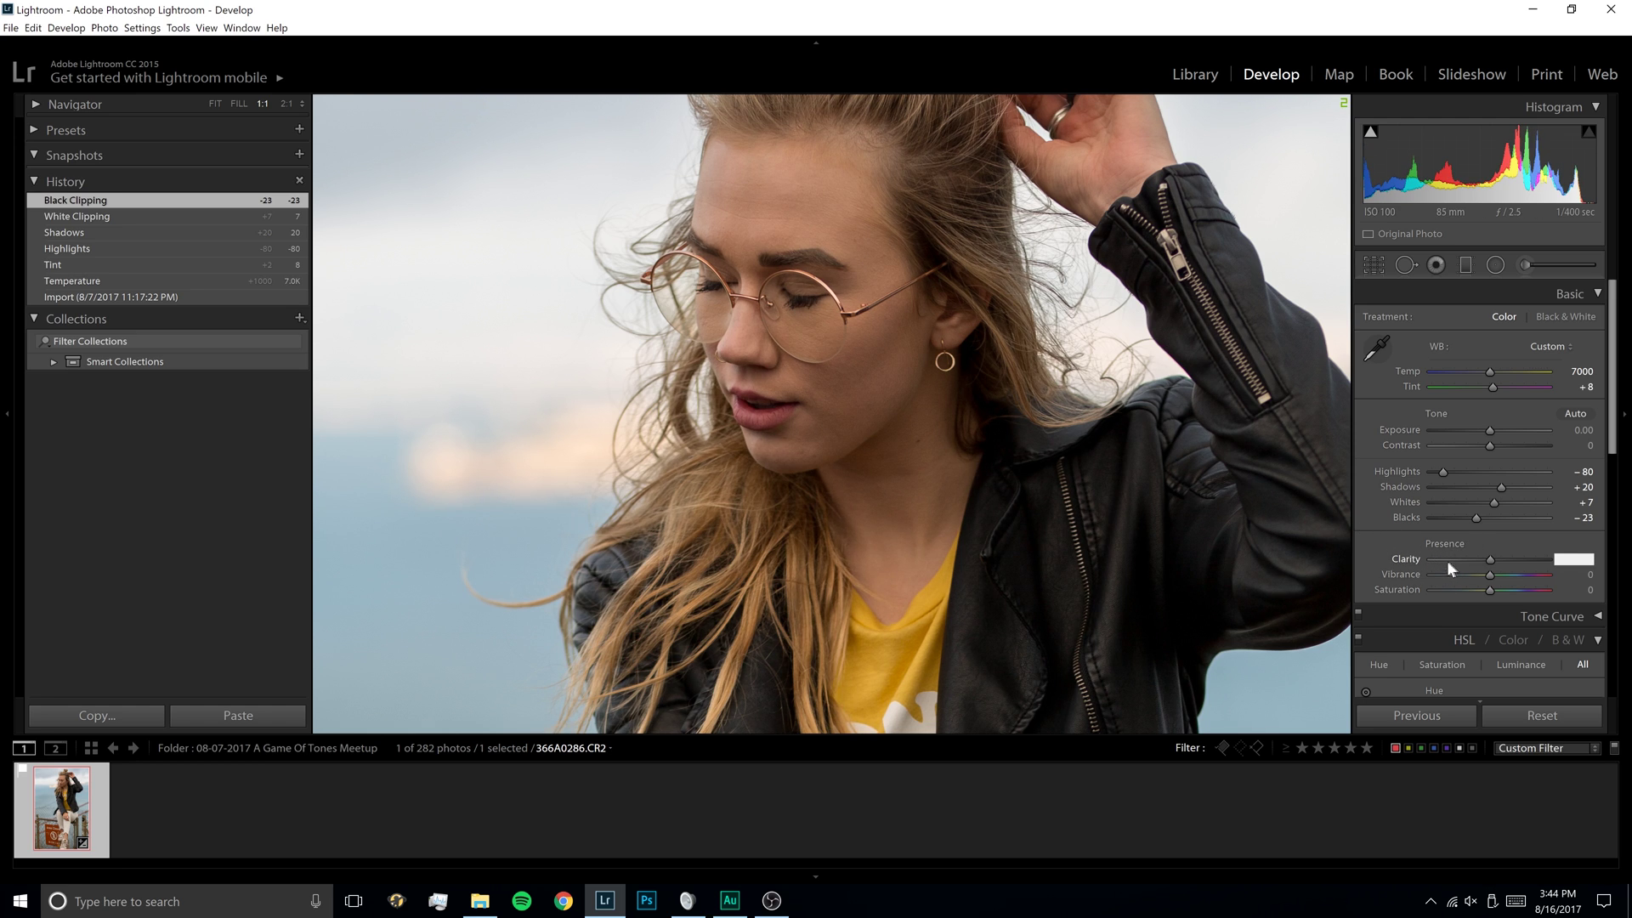
pyautogui.write('5')
pyautogui.press('Return')
pyautogui.click(1253, 425)
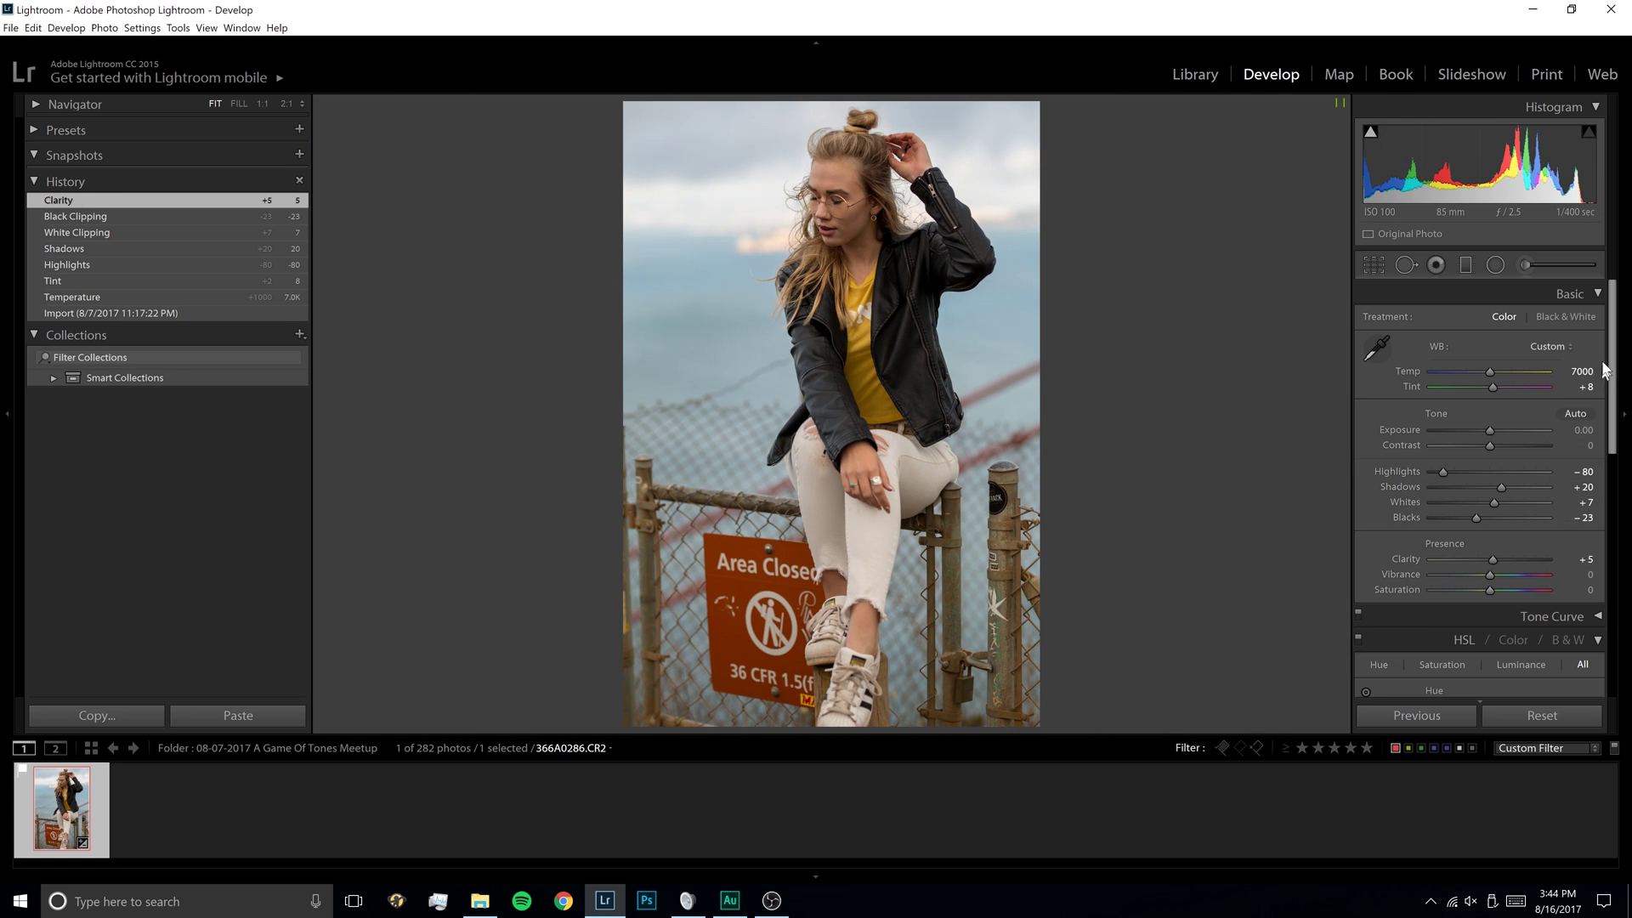
# Step: Shift the HSL Red hue to +27 and check the face at 1:1
pyautogui.moveTo(1603, 365); pyautogui.dragTo(1603, 457)
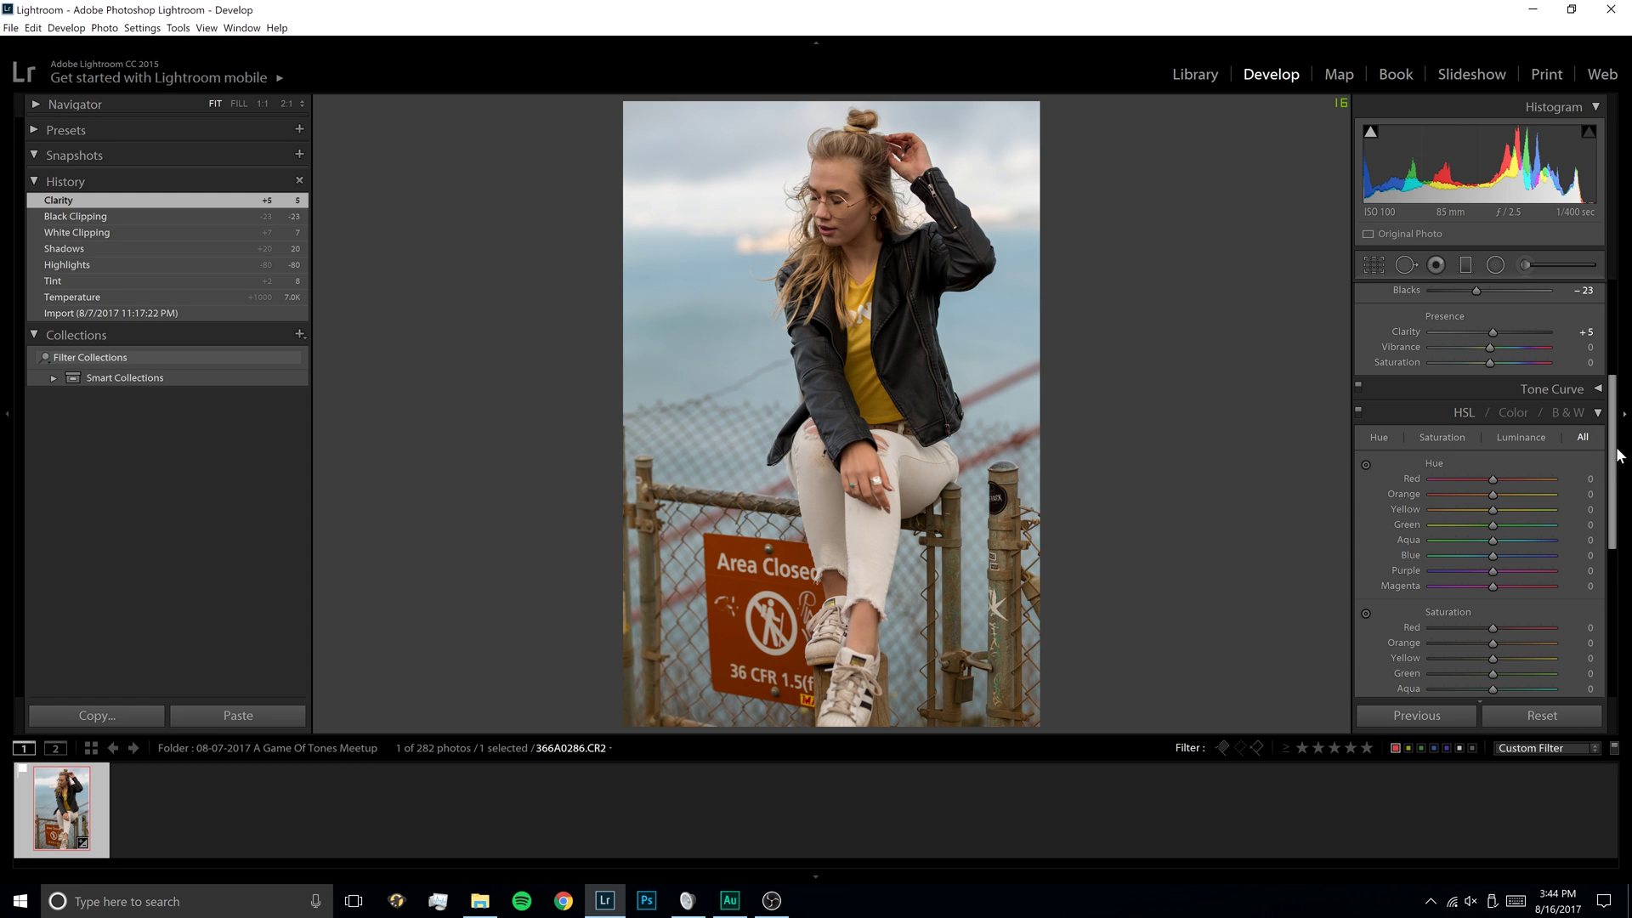
pyautogui.scroll(-2, 1613, 455)
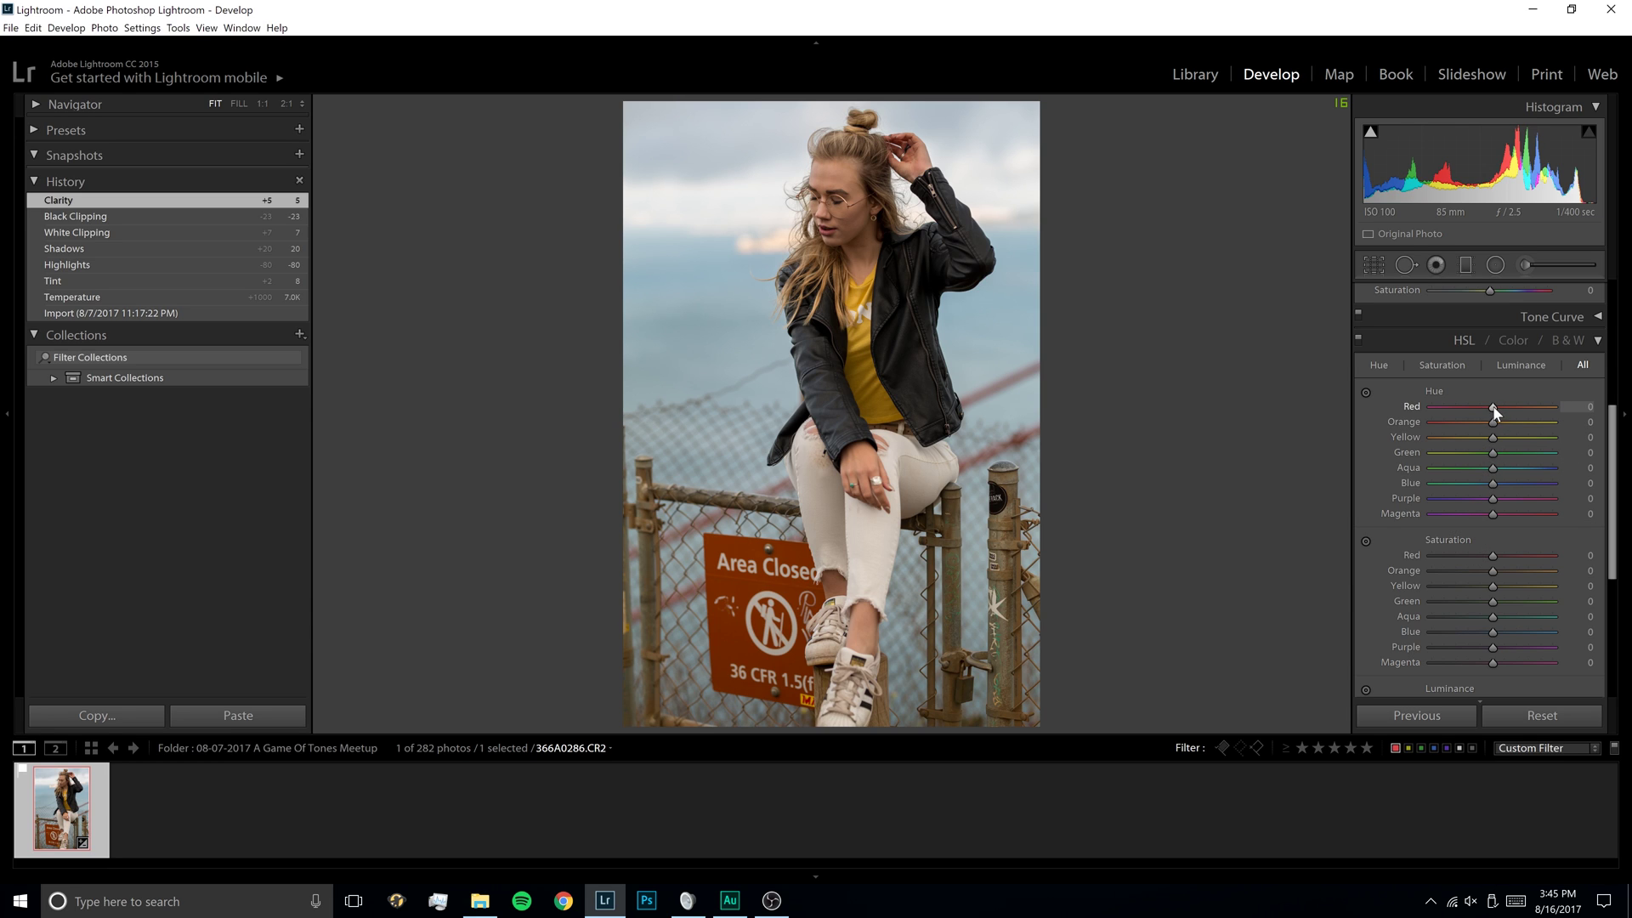
pyautogui.moveTo(1501, 407); pyautogui.dragTo(1513, 408)
pyautogui.moveTo(1507, 410); pyautogui.dragTo(1509, 410)
pyautogui.click(840, 248)
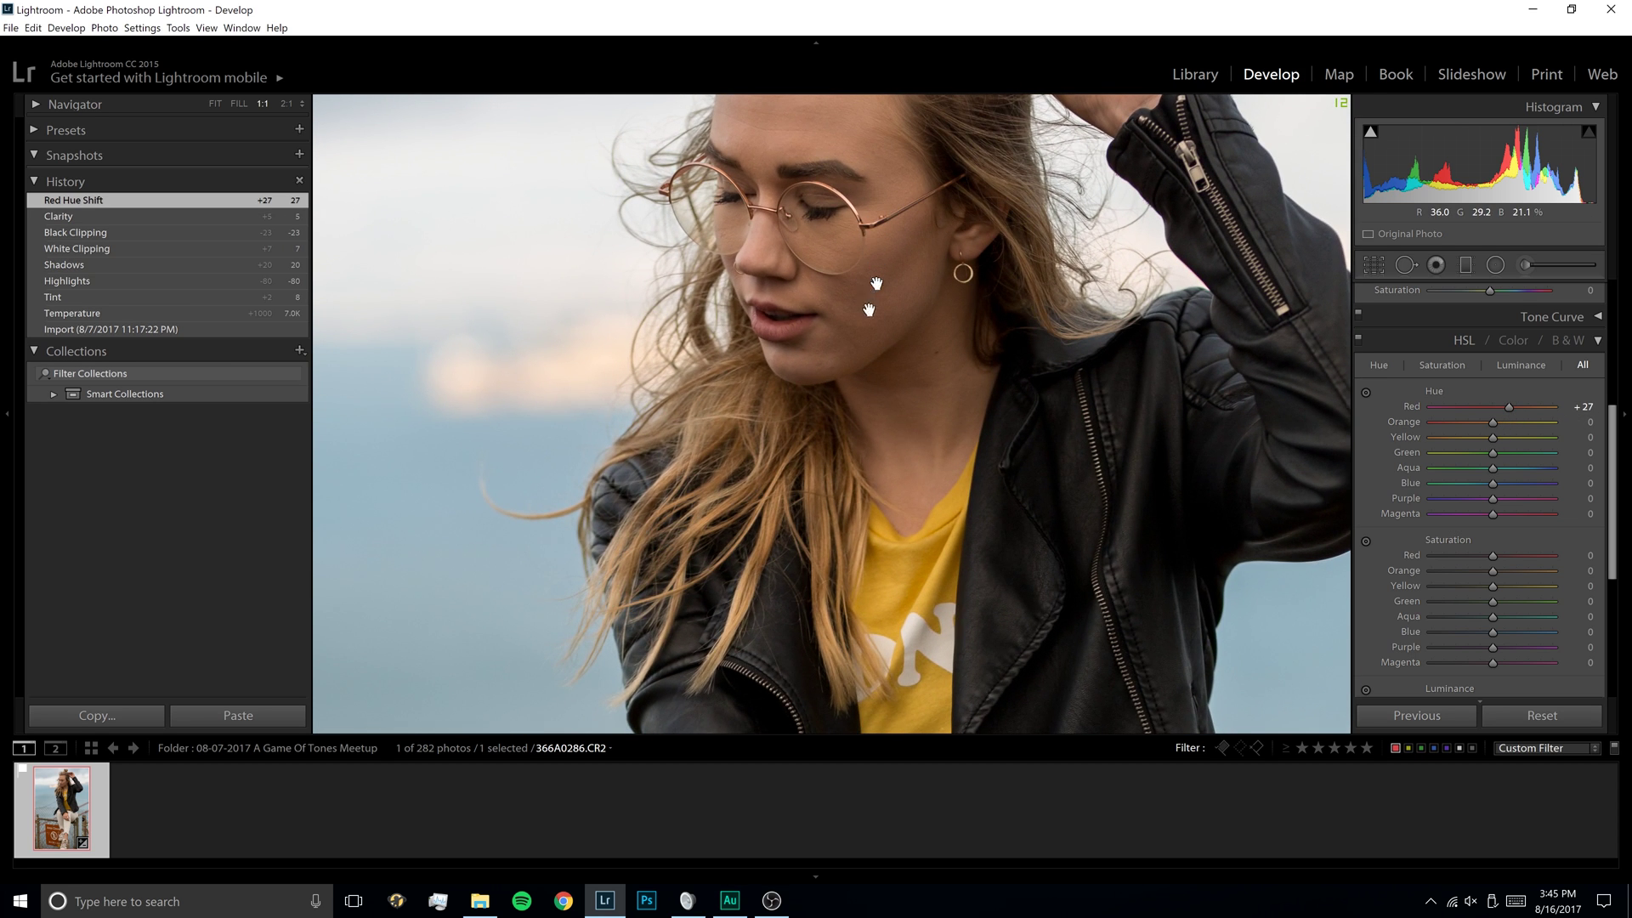
pyautogui.moveTo(874, 292); pyautogui.dragTo(855, 363)
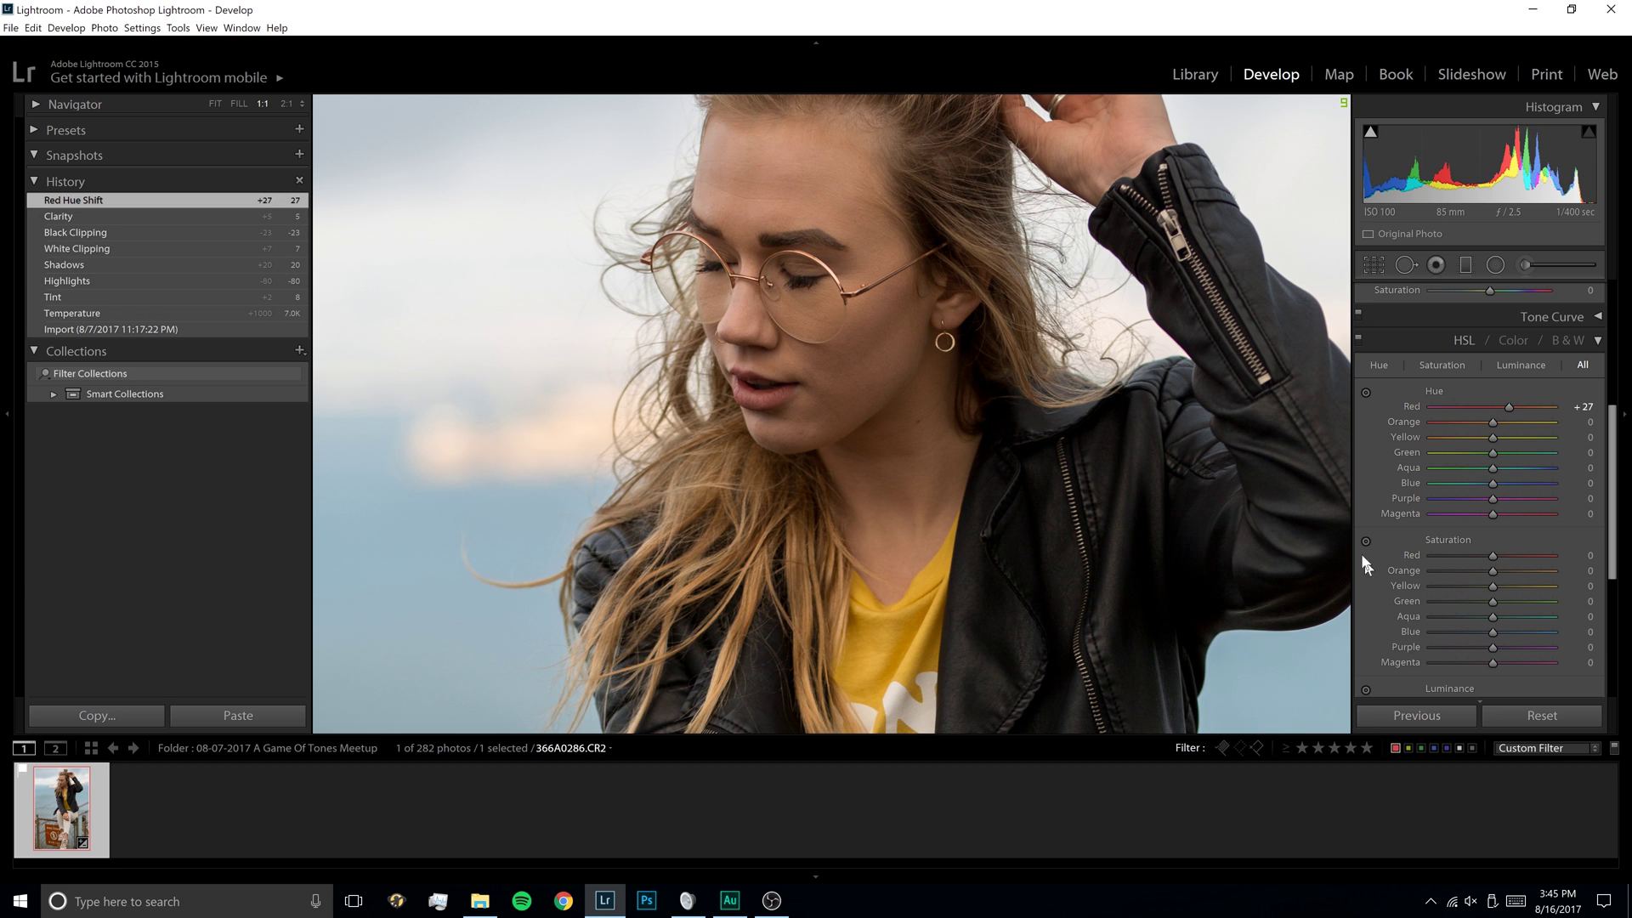
pyautogui.press('z')
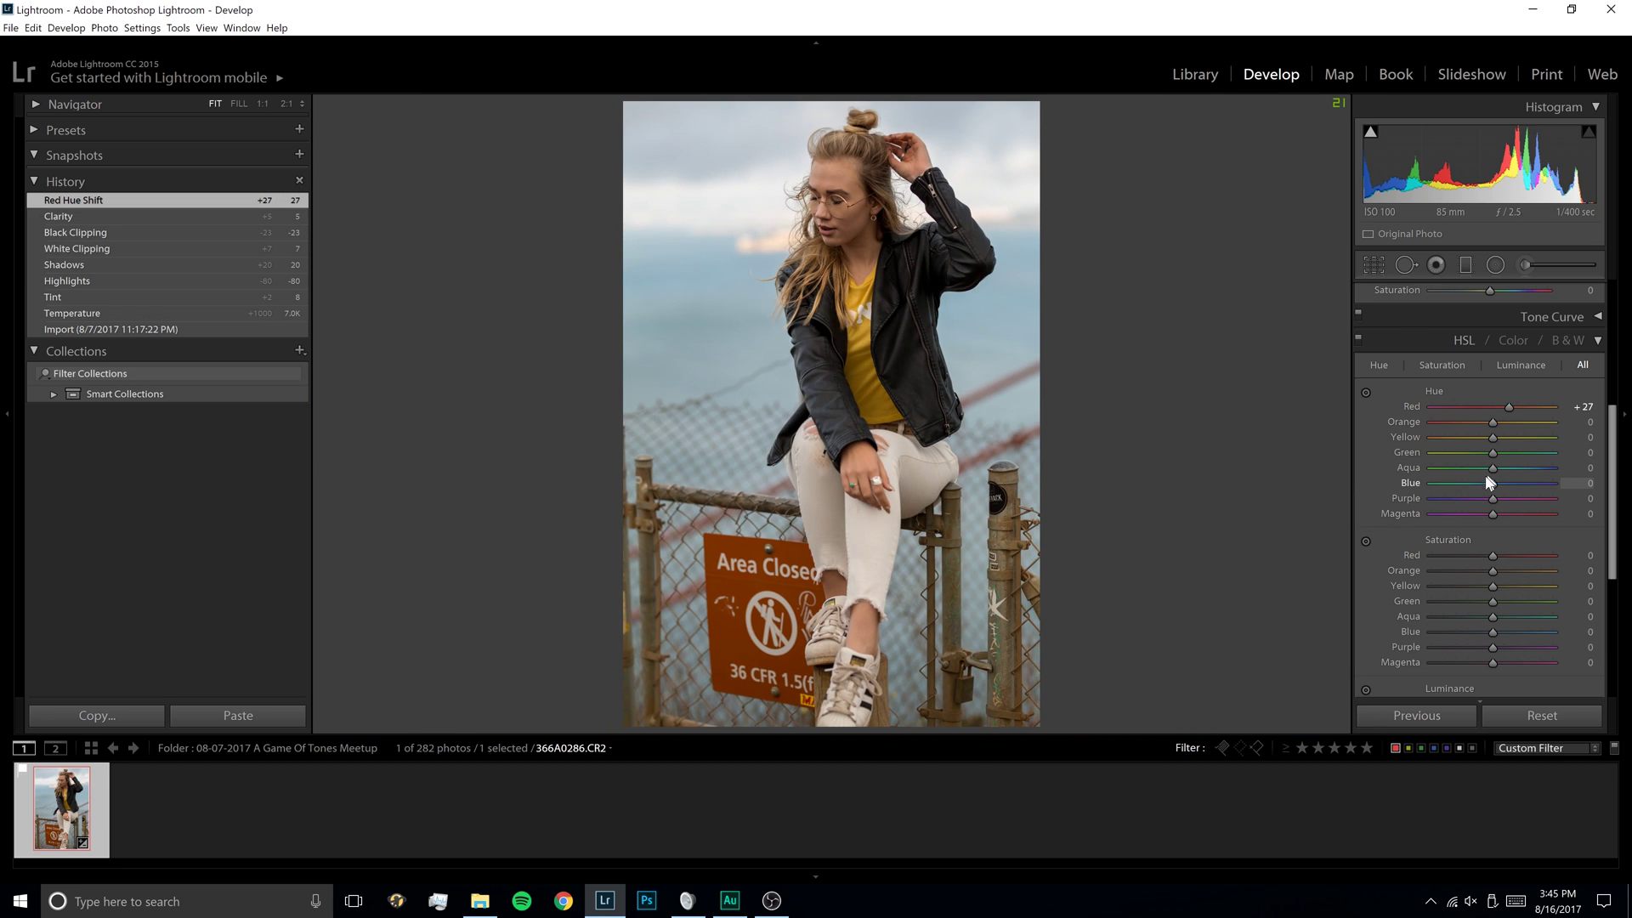
# Step: Try Orange and Yellow hue shifts, then reset both hues to 0
pyautogui.moveTo(1493, 424)
pyautogui.mouseDown()
pyautogui.moveTo(1436, 428)
pyautogui.moveTo(1511, 438)
pyautogui.moveTo(1494, 439)
pyautogui.mouseUp()
pyautogui.click(1576, 421)
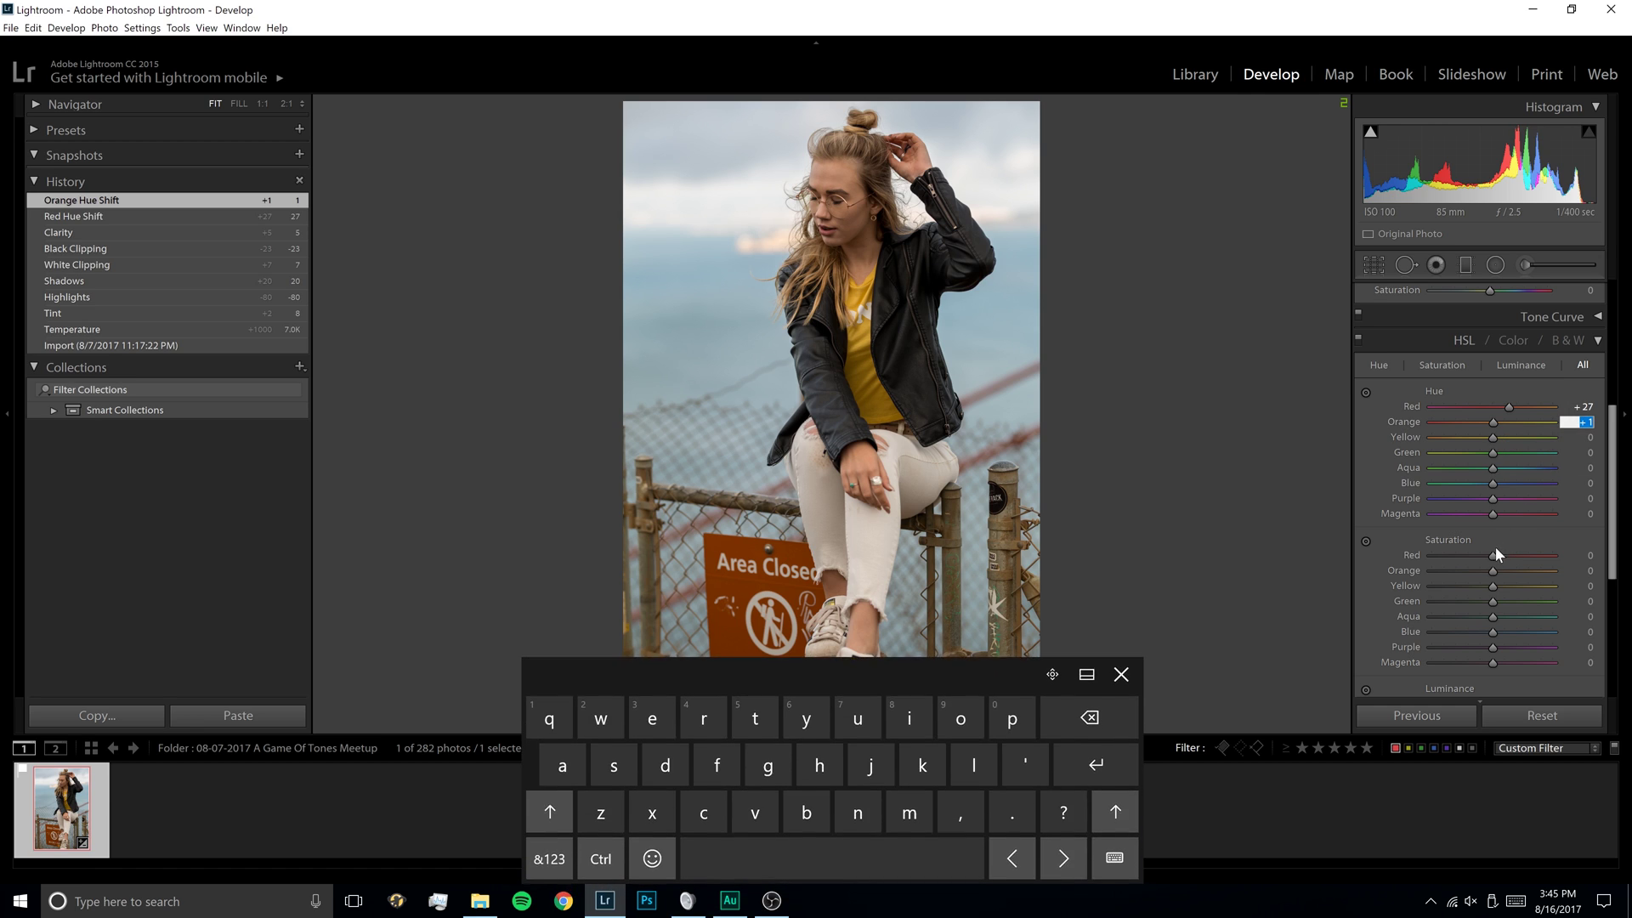
pyautogui.write('0')
pyautogui.press('Return')
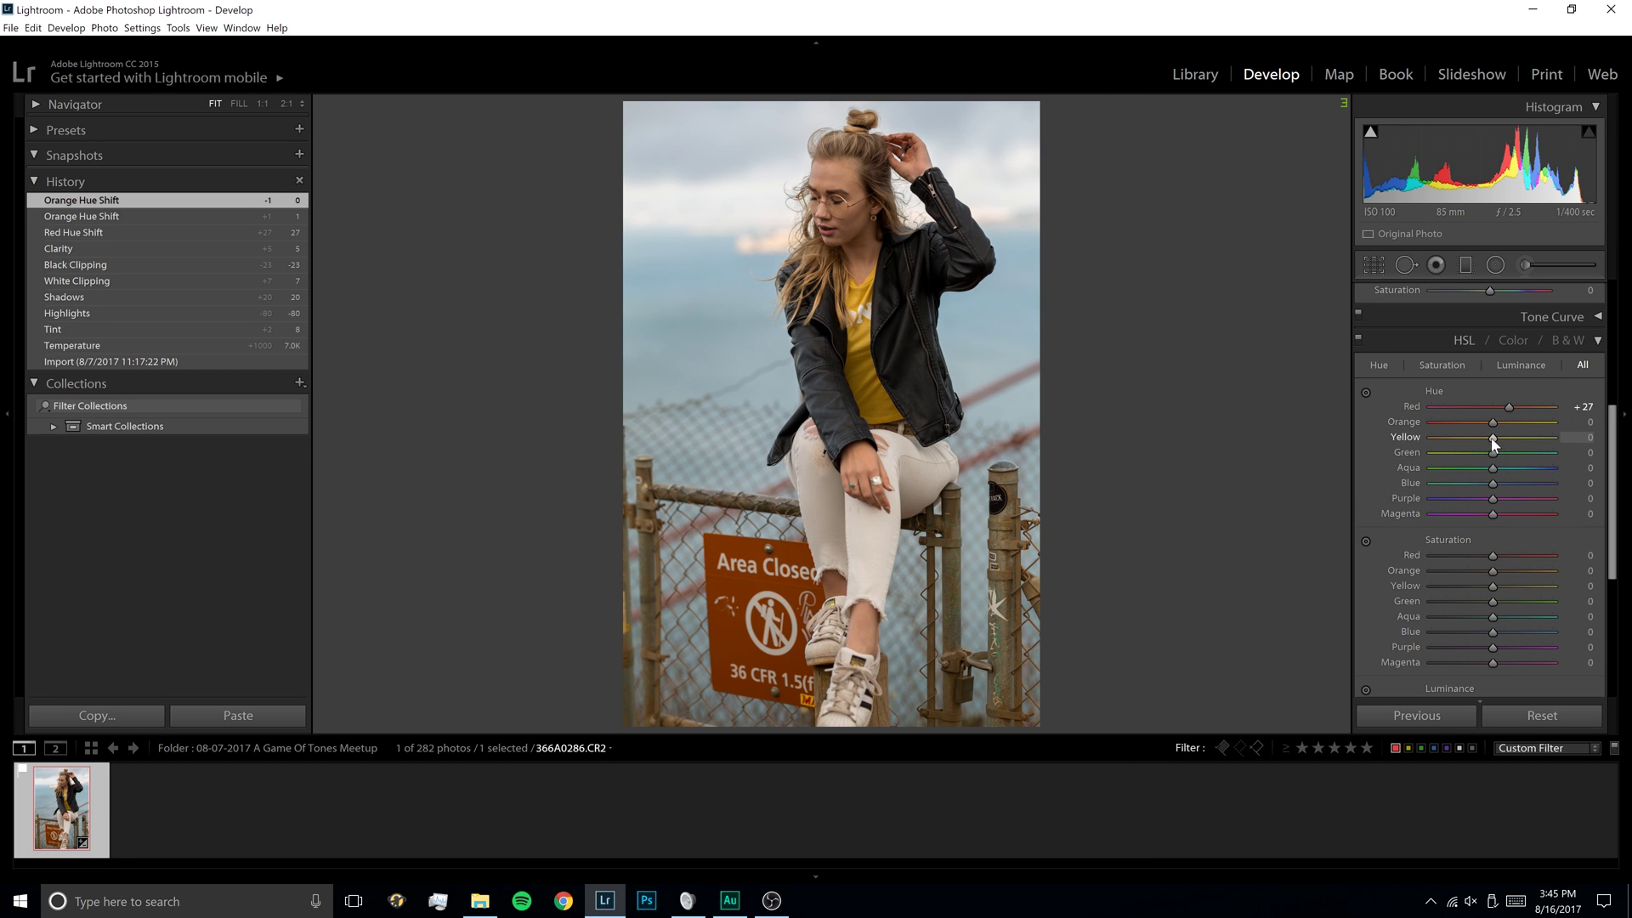
pyautogui.moveTo(1474, 438); pyautogui.dragTo(1436, 448)
pyautogui.moveTo(1452, 452); pyautogui.dragTo(1490, 452)
pyautogui.moveTo(1491, 457); pyautogui.dragTo(1487, 455)
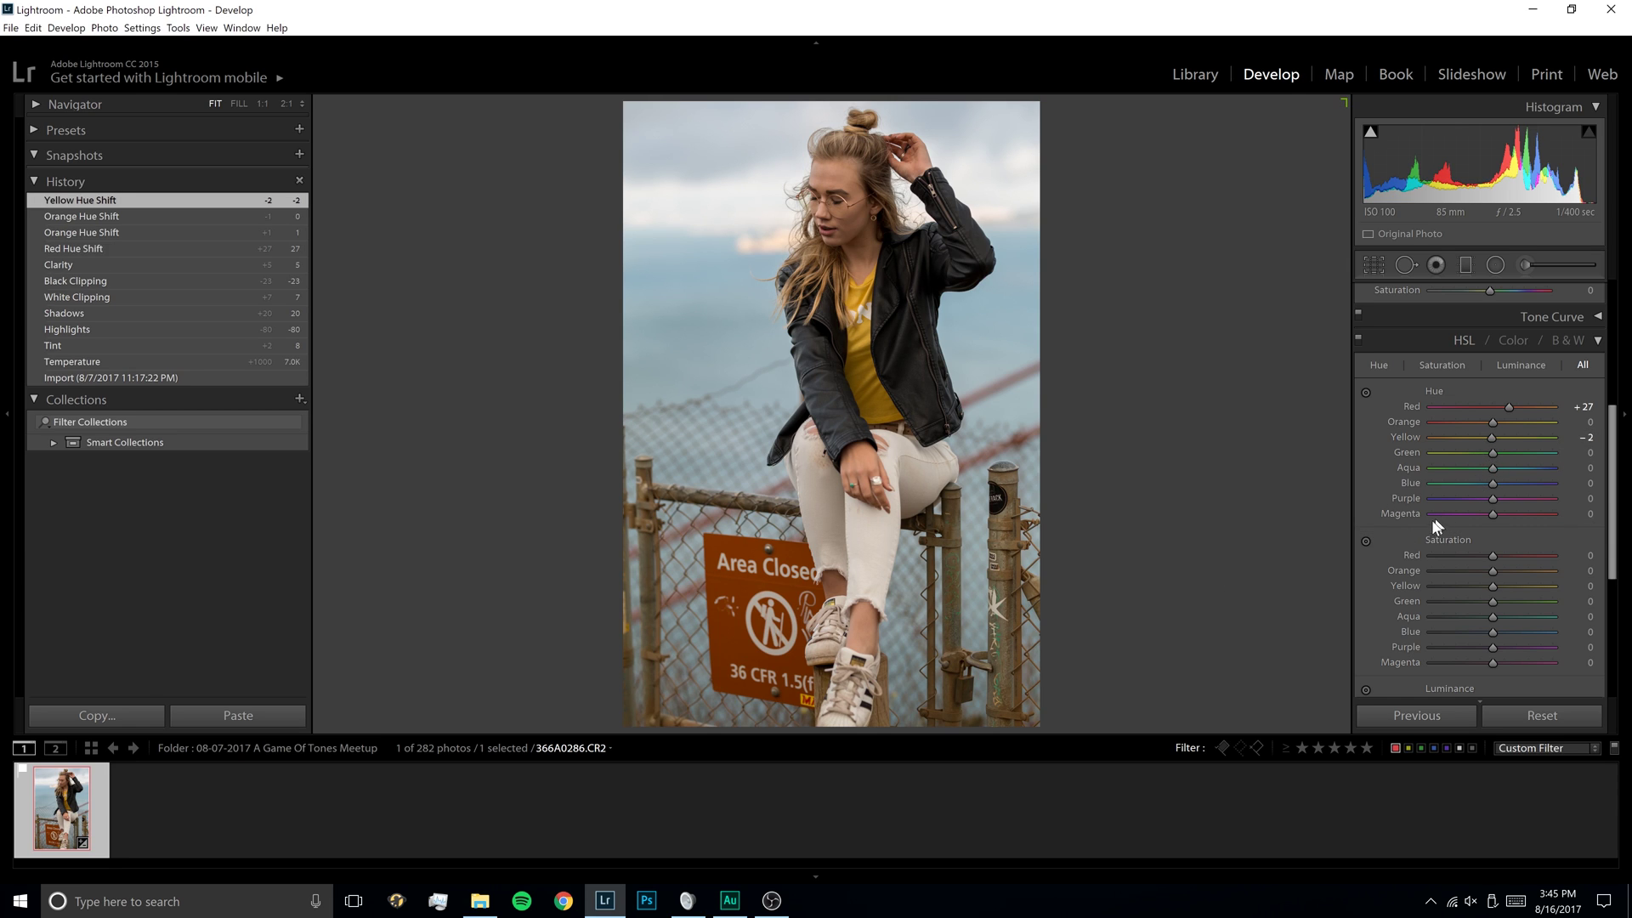
pyautogui.click(1576, 437)
pyautogui.write('0')
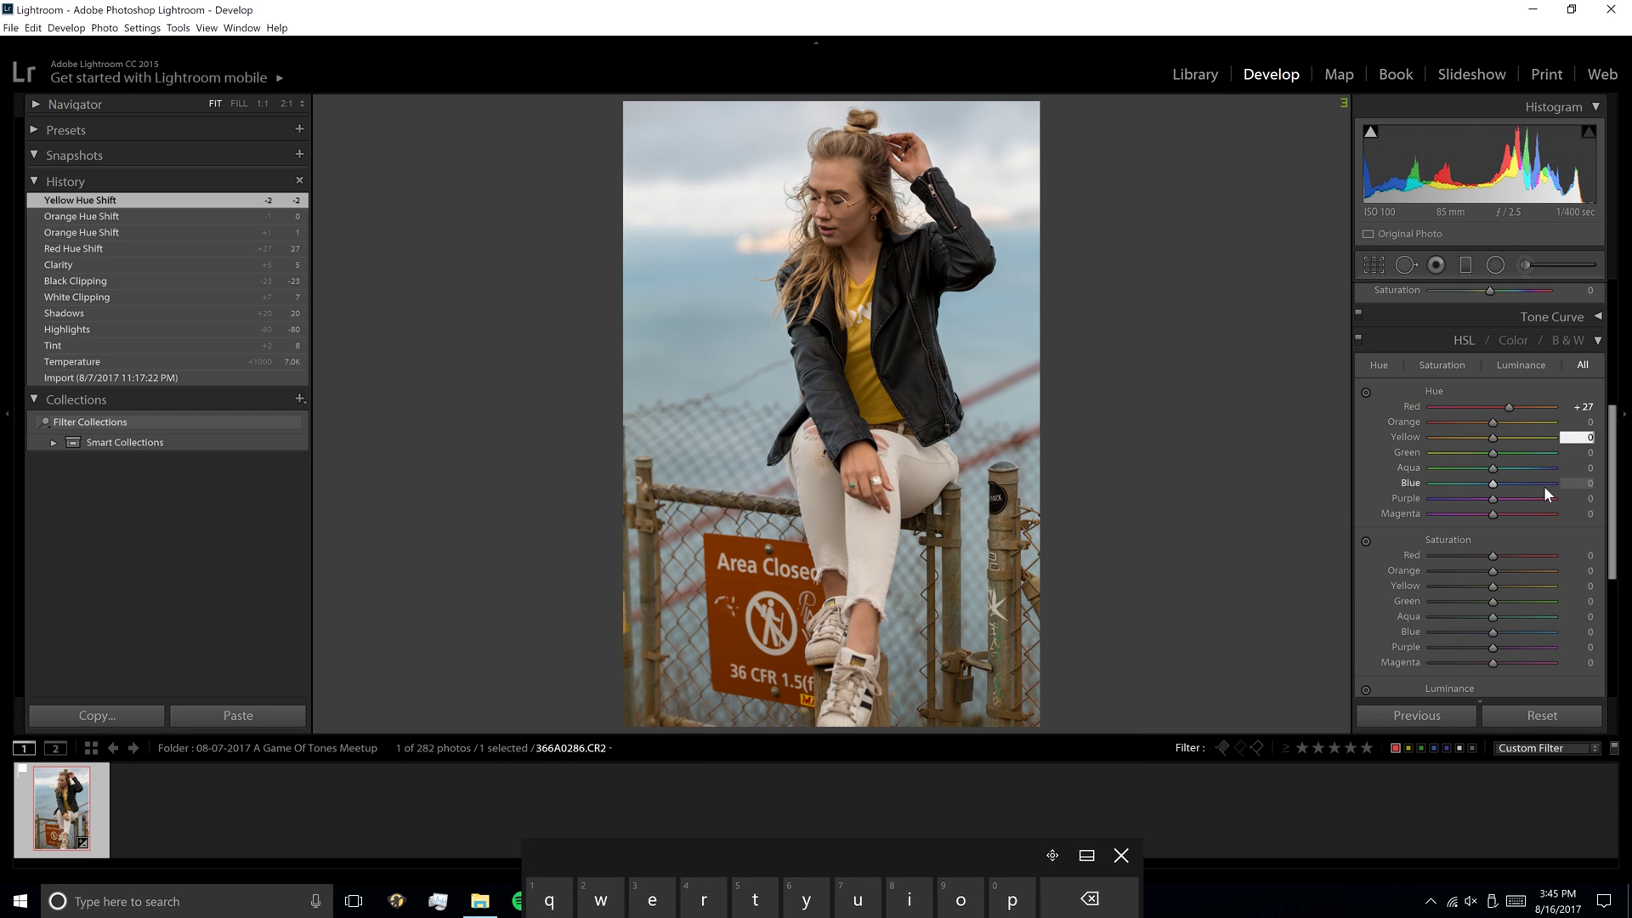
pyautogui.press('Return')
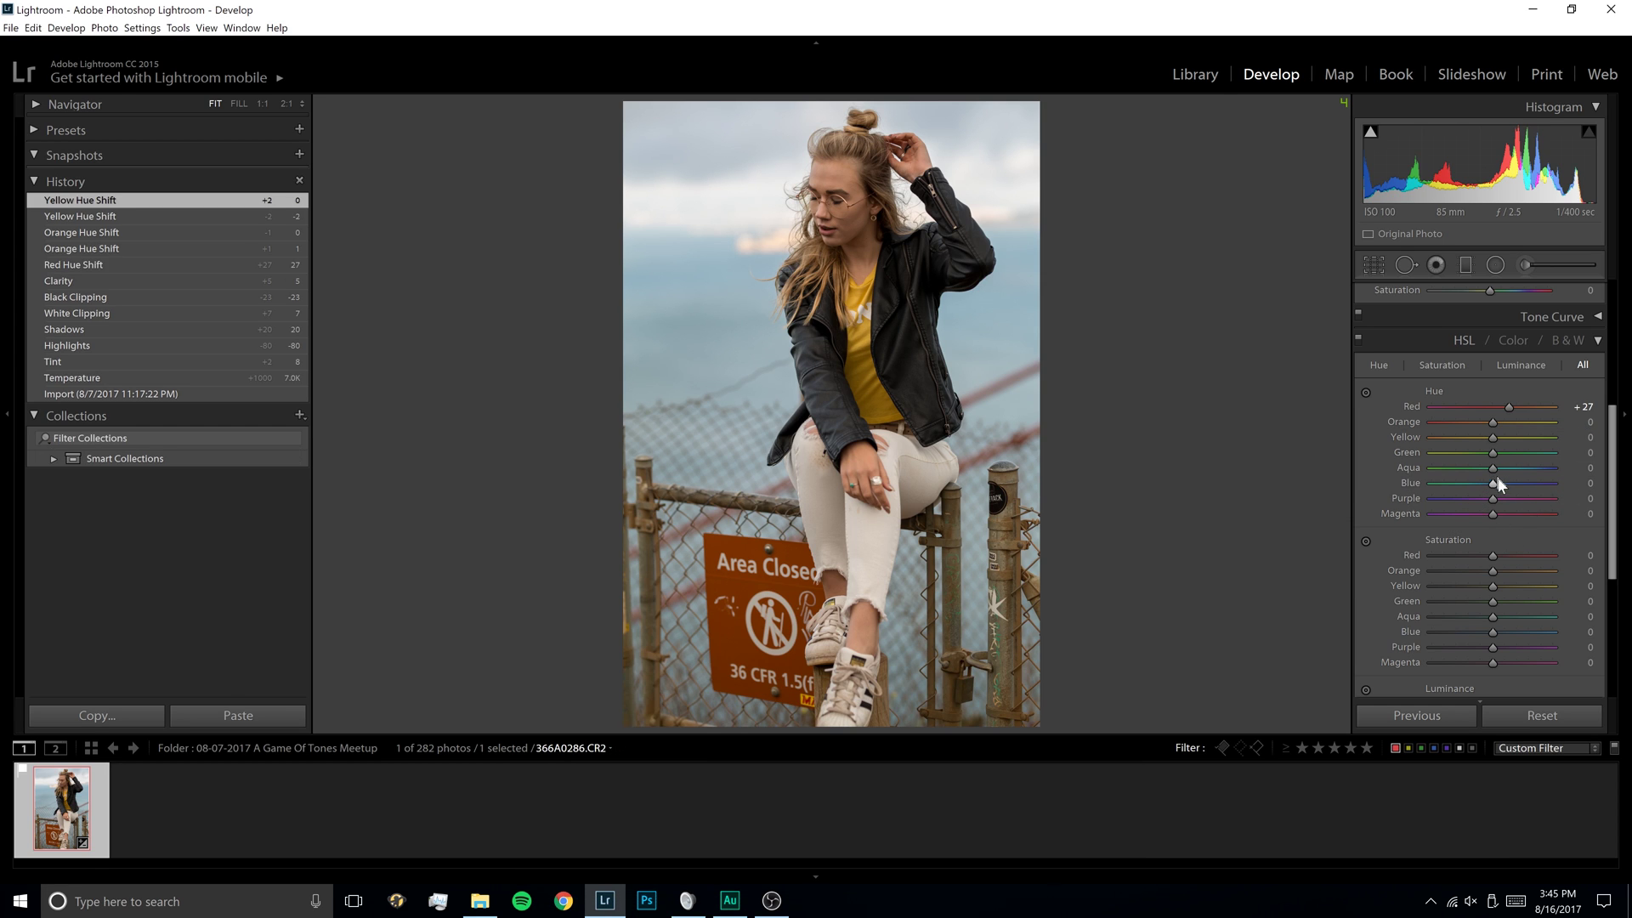
# Step: After a trial Green hue shift, set Aqua hue to −48 and Blue hue to −40
pyautogui.moveTo(1493, 452); pyautogui.dragTo(1418, 464)
pyautogui.moveTo(1486, 470)
pyautogui.mouseDown()
pyautogui.moveTo(1512, 471)
pyautogui.moveTo(1377, 473)
pyautogui.moveTo(1526, 495)
pyautogui.moveTo(1431, 482)
pyautogui.moveTo(1460, 487)
pyautogui.mouseUp()
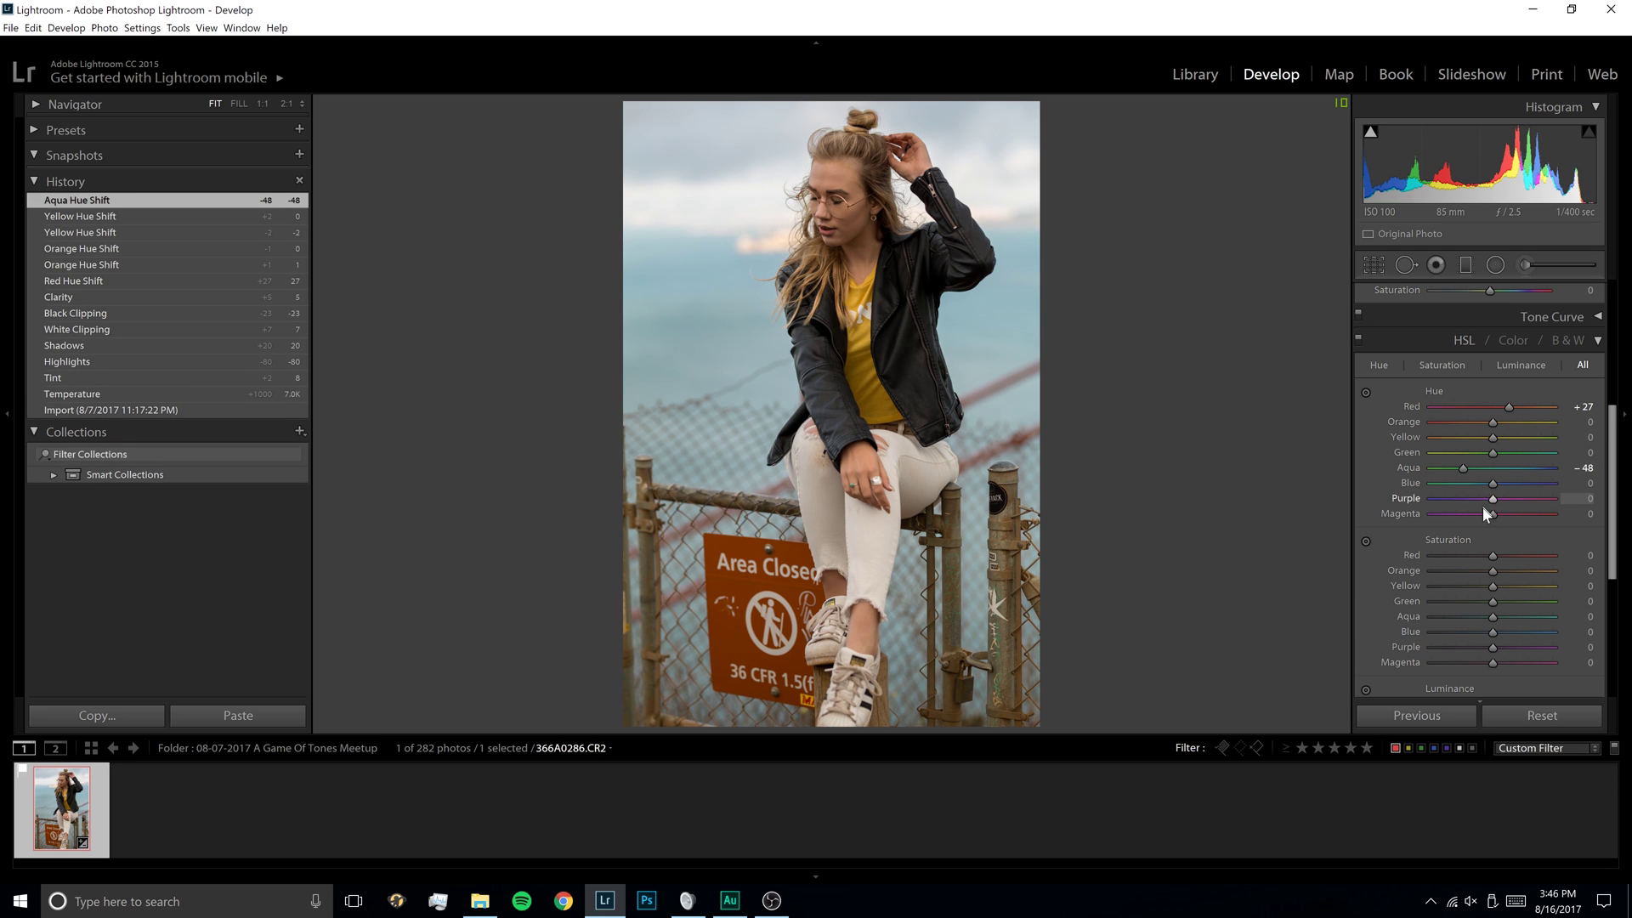
pyautogui.moveTo(1492, 486); pyautogui.dragTo(1470, 522)
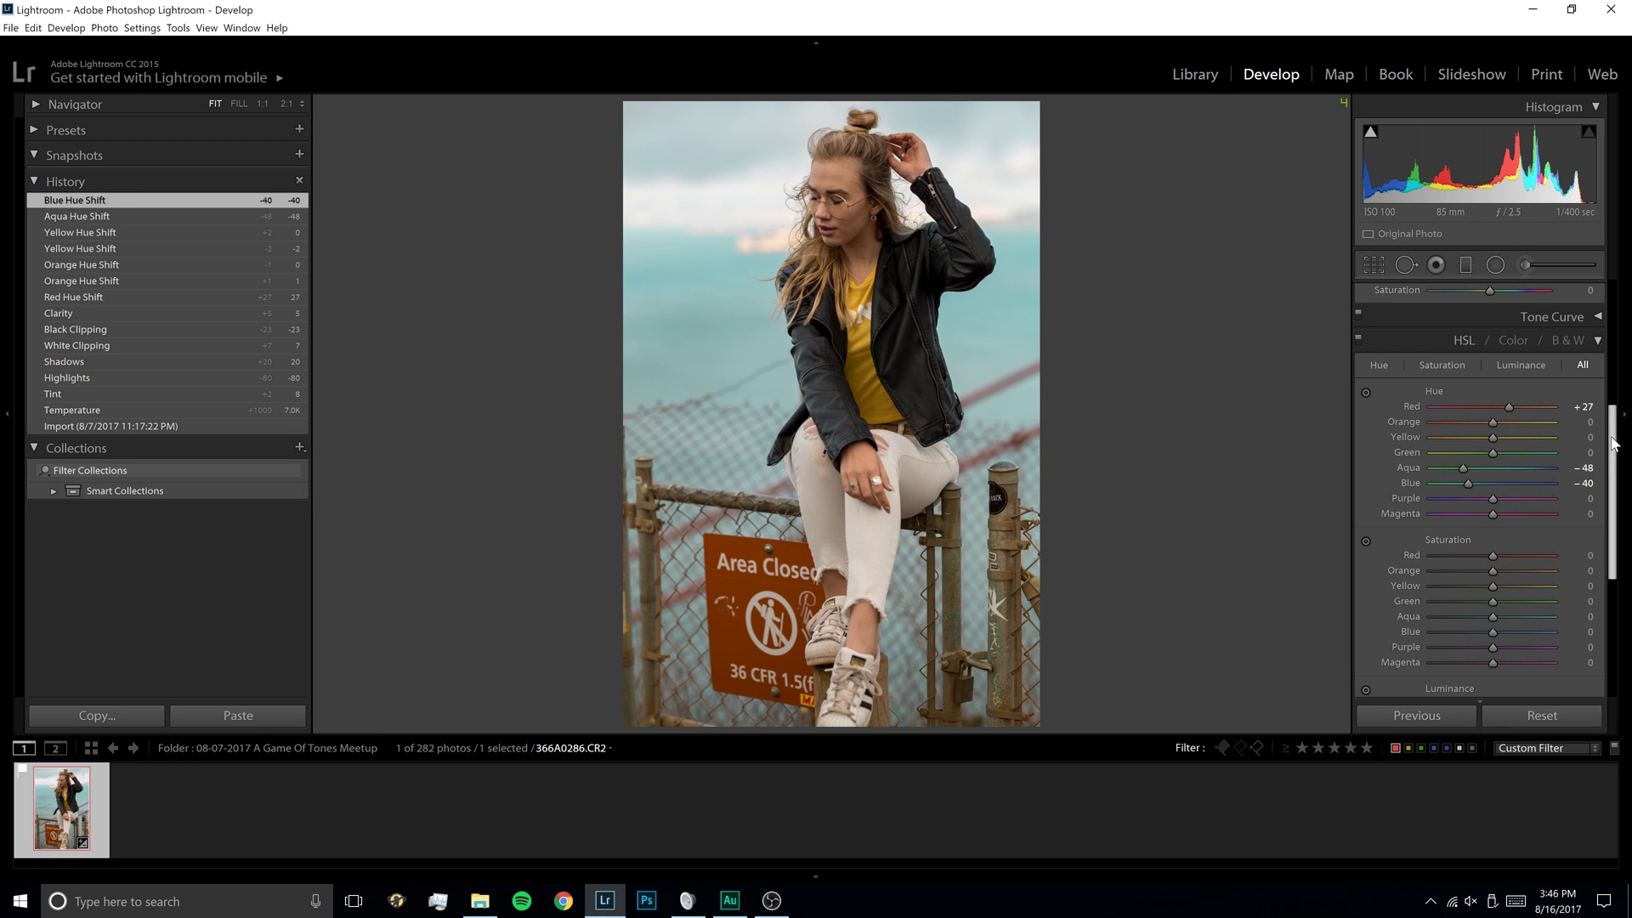
pyautogui.moveTo(1615, 444); pyautogui.dragTo(1623, 510)
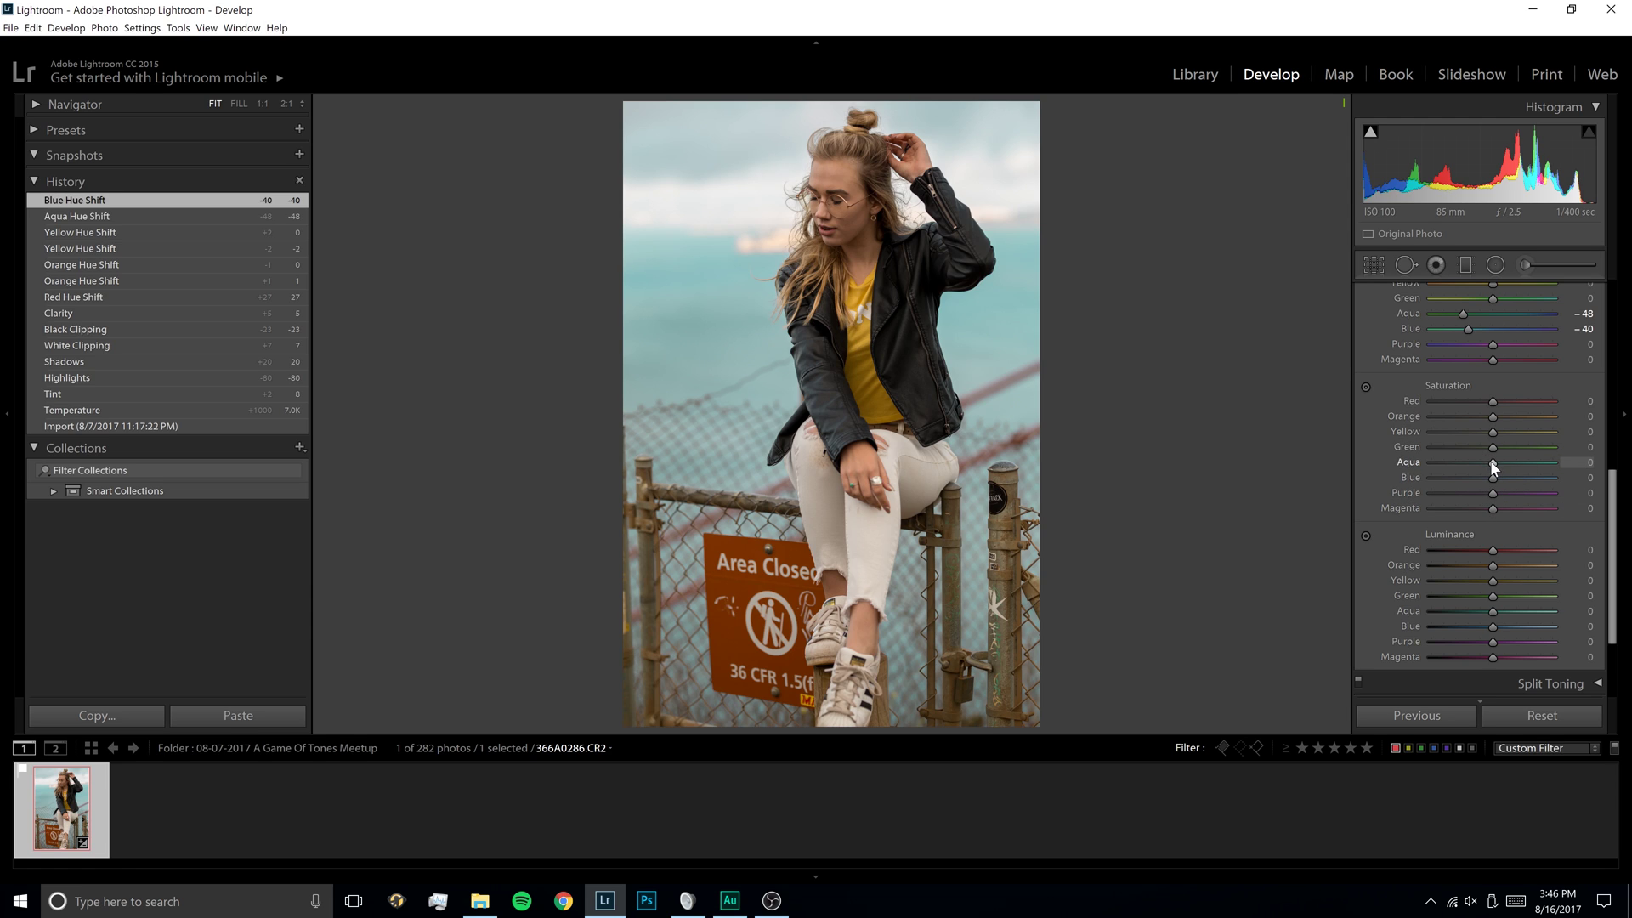
# Step: Raise Aqua saturation to +19 and Blue saturation to +20, comparing against the pre-HSL version
pyautogui.moveTo(1493, 463); pyautogui.dragTo(1501, 482)
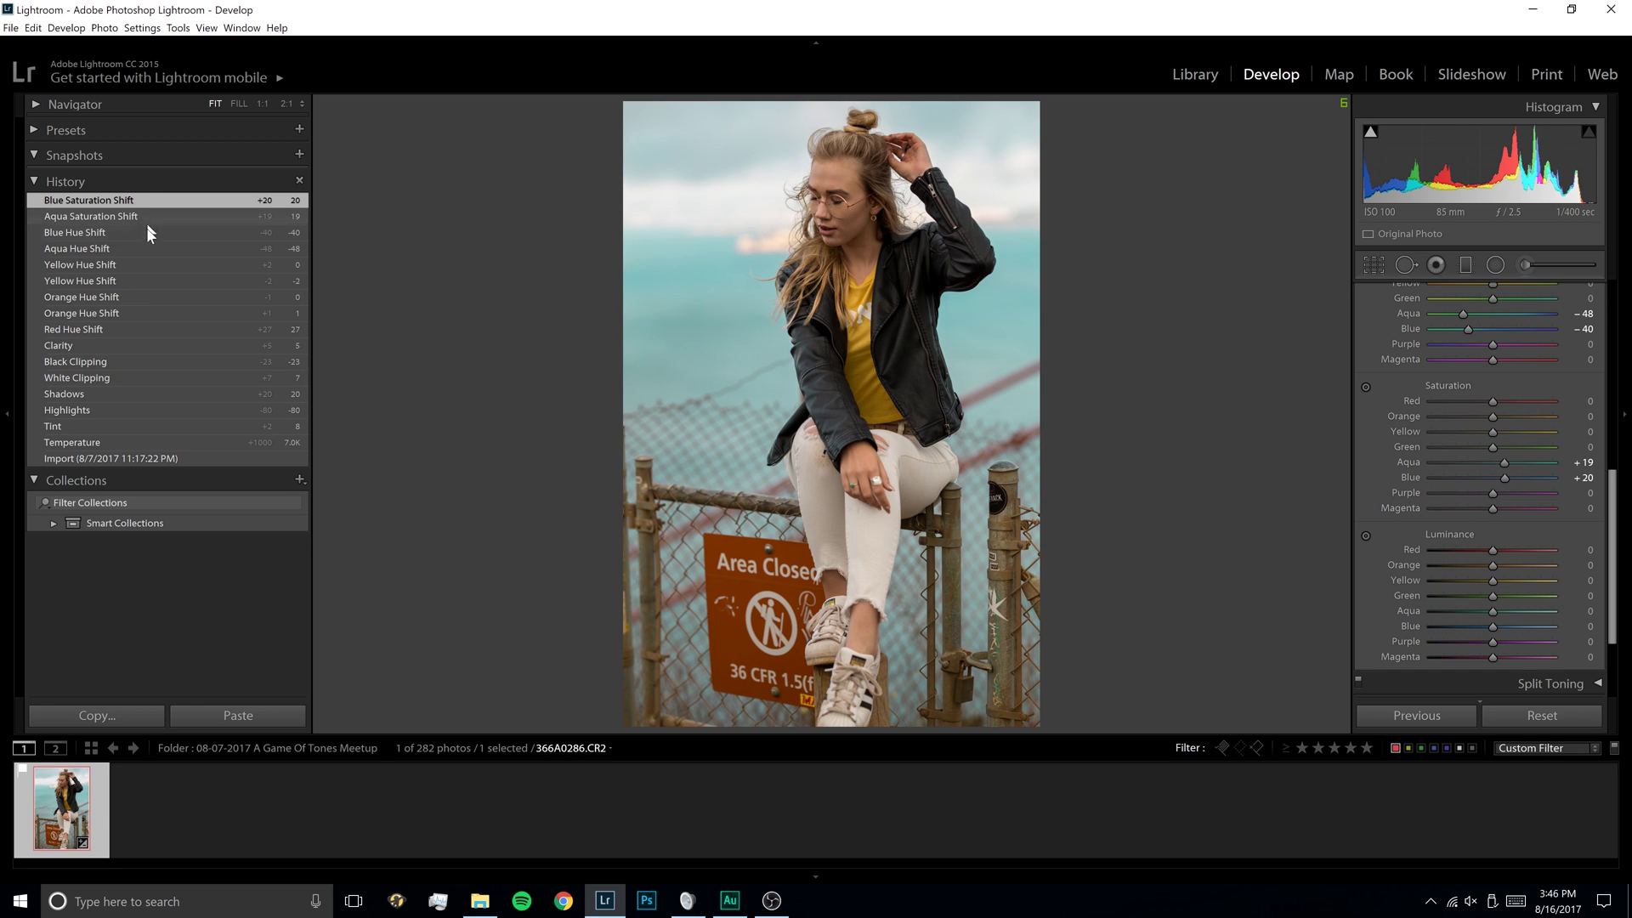
pyautogui.click(140, 345)
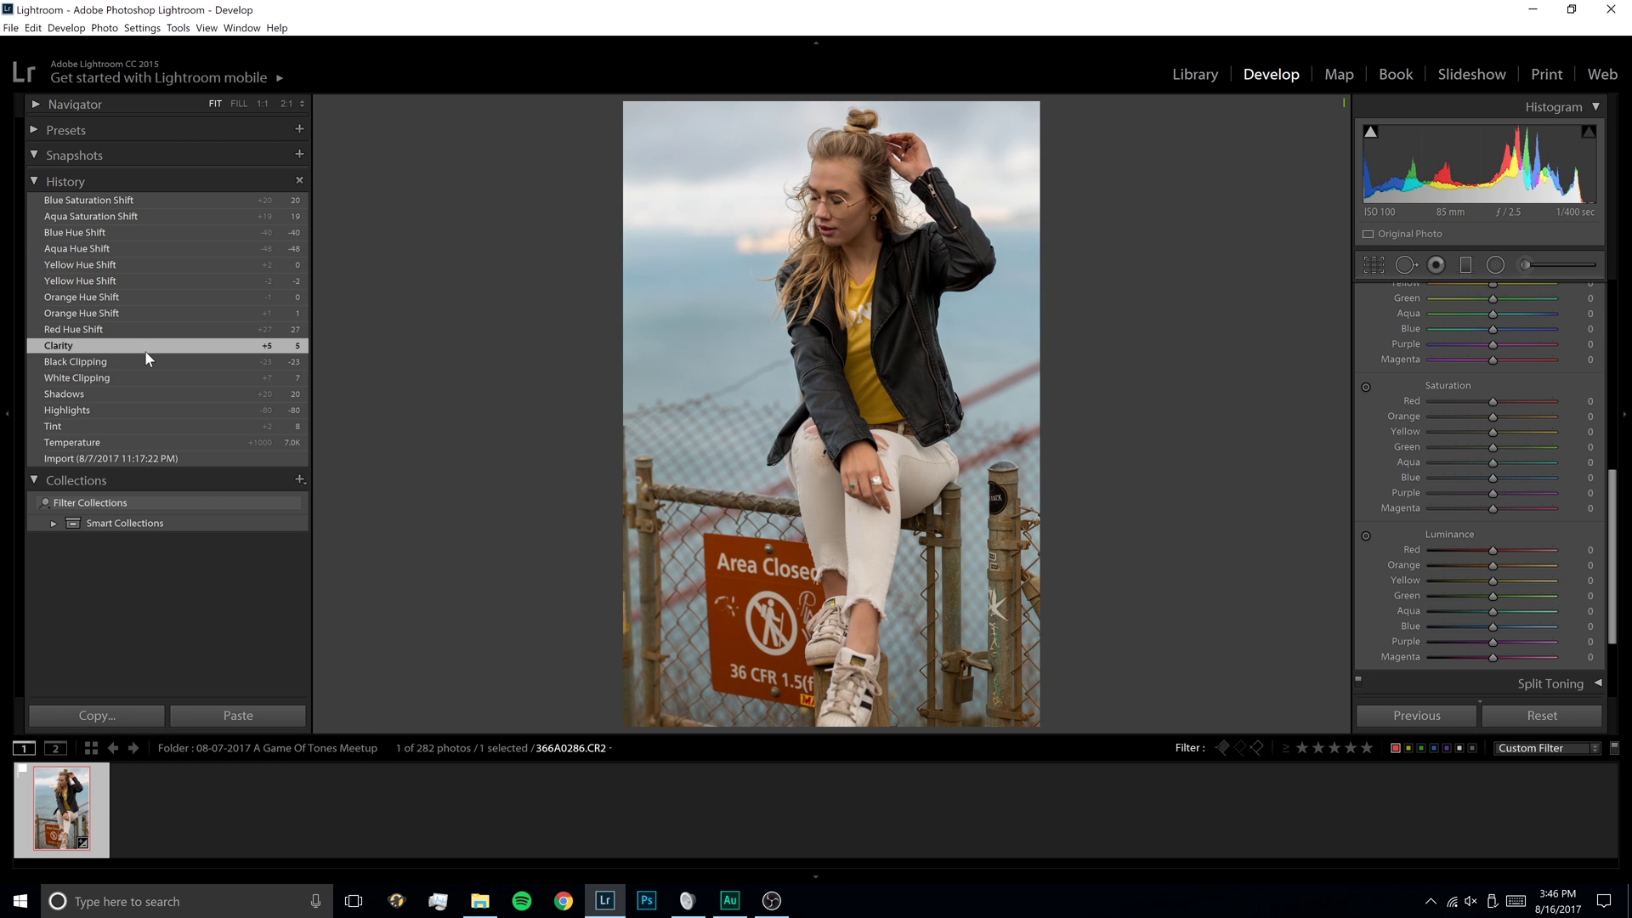
pyautogui.click(171, 200)
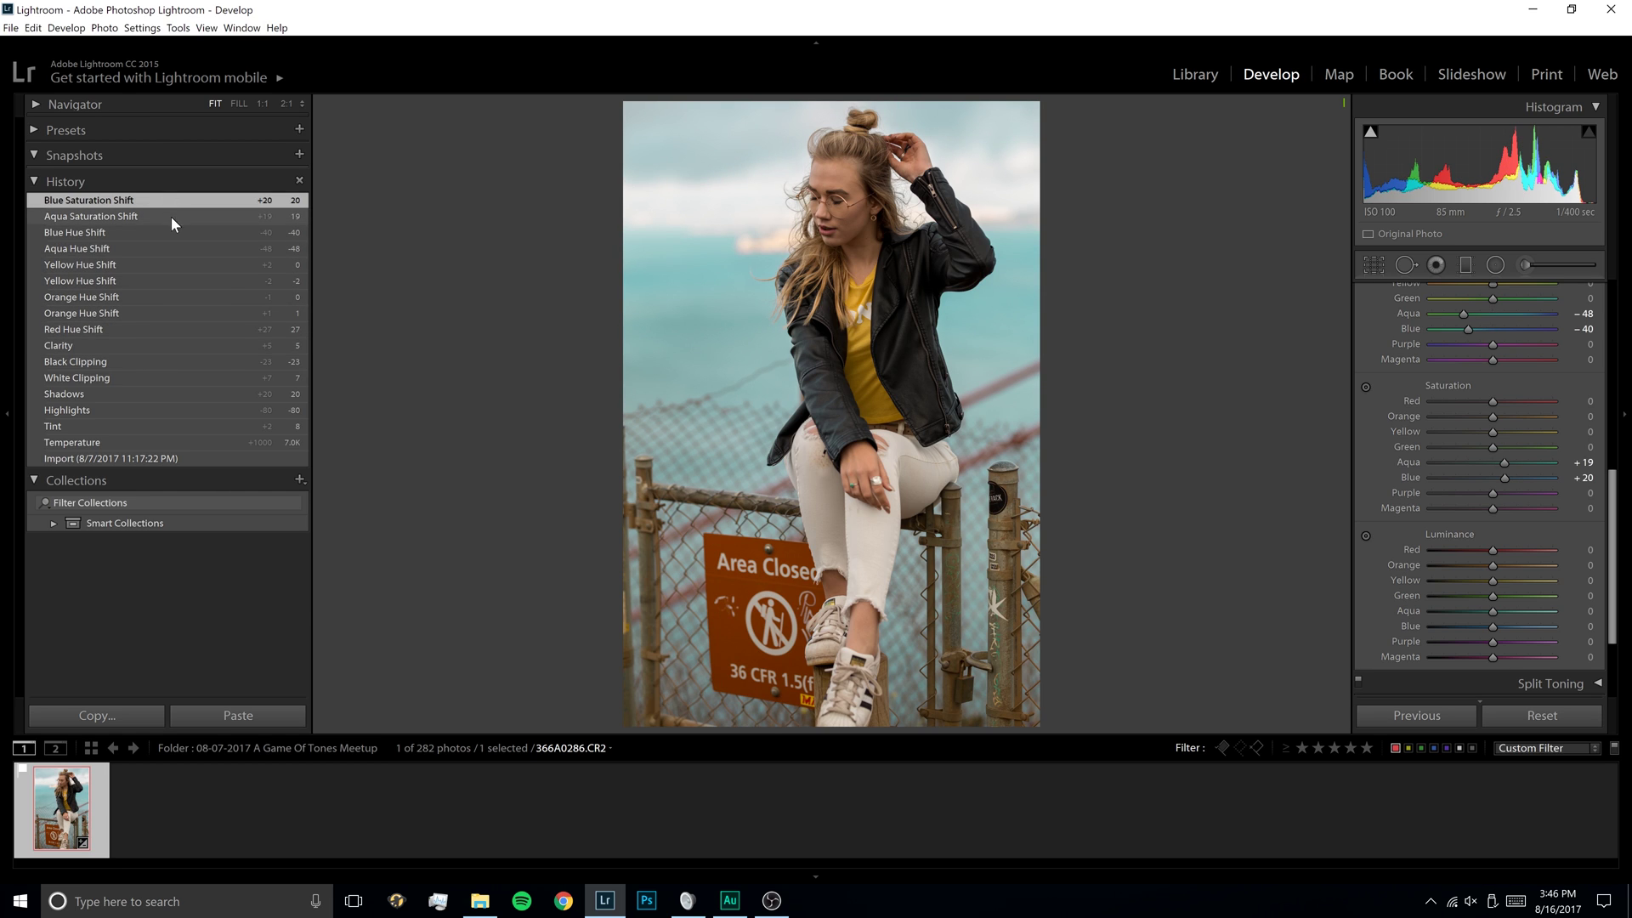
pyautogui.click(153, 347)
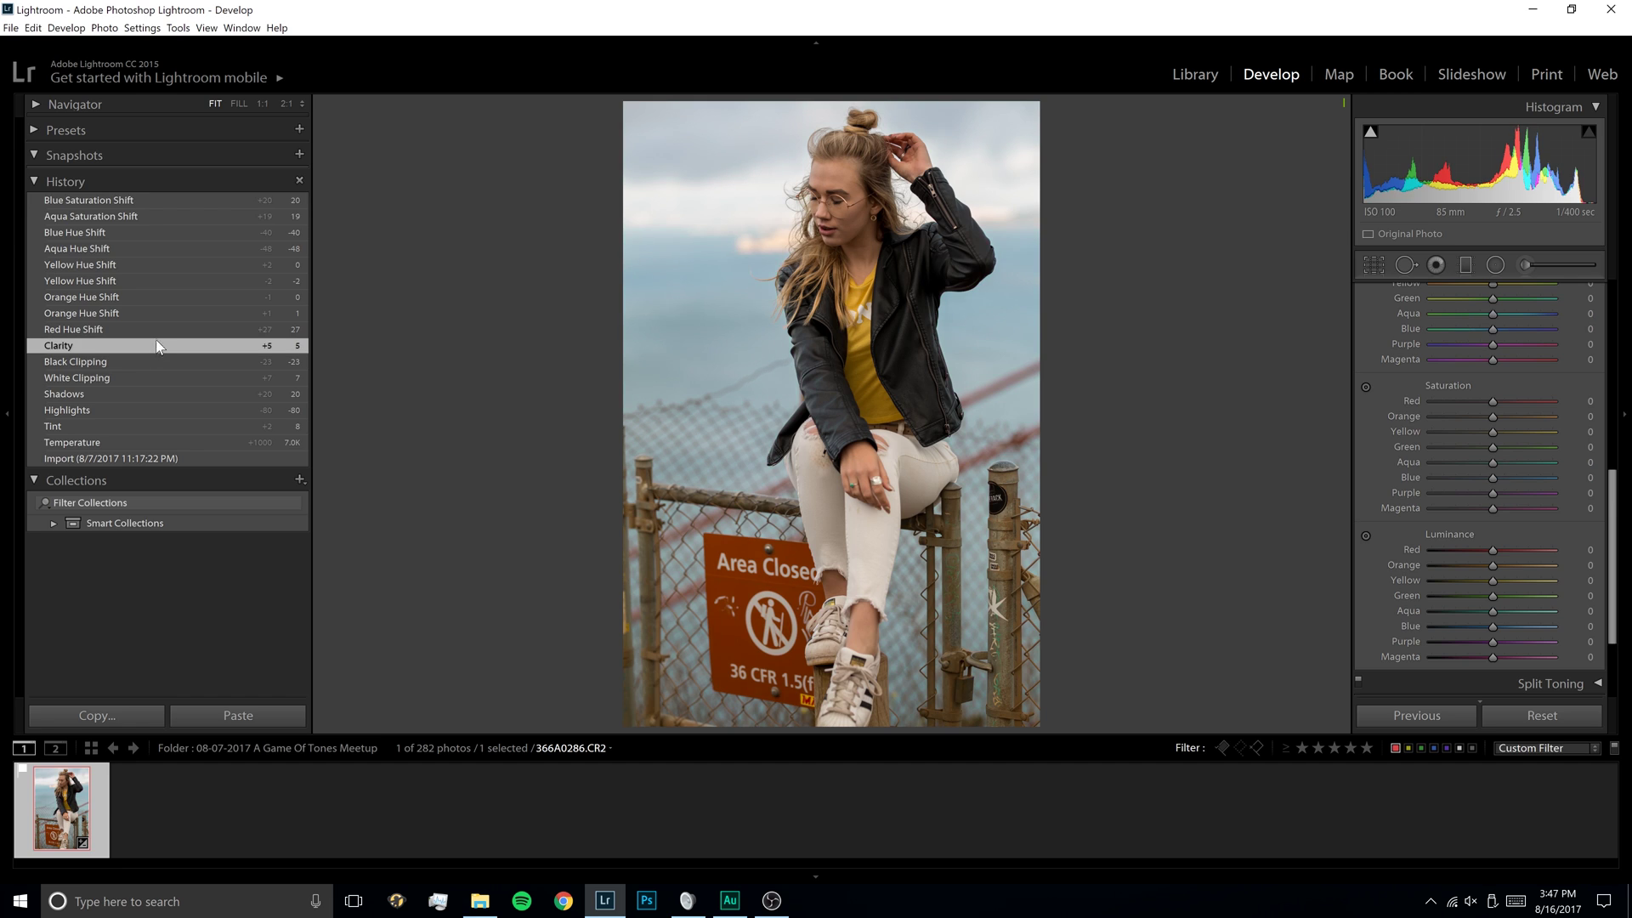
pyautogui.click(170, 201)
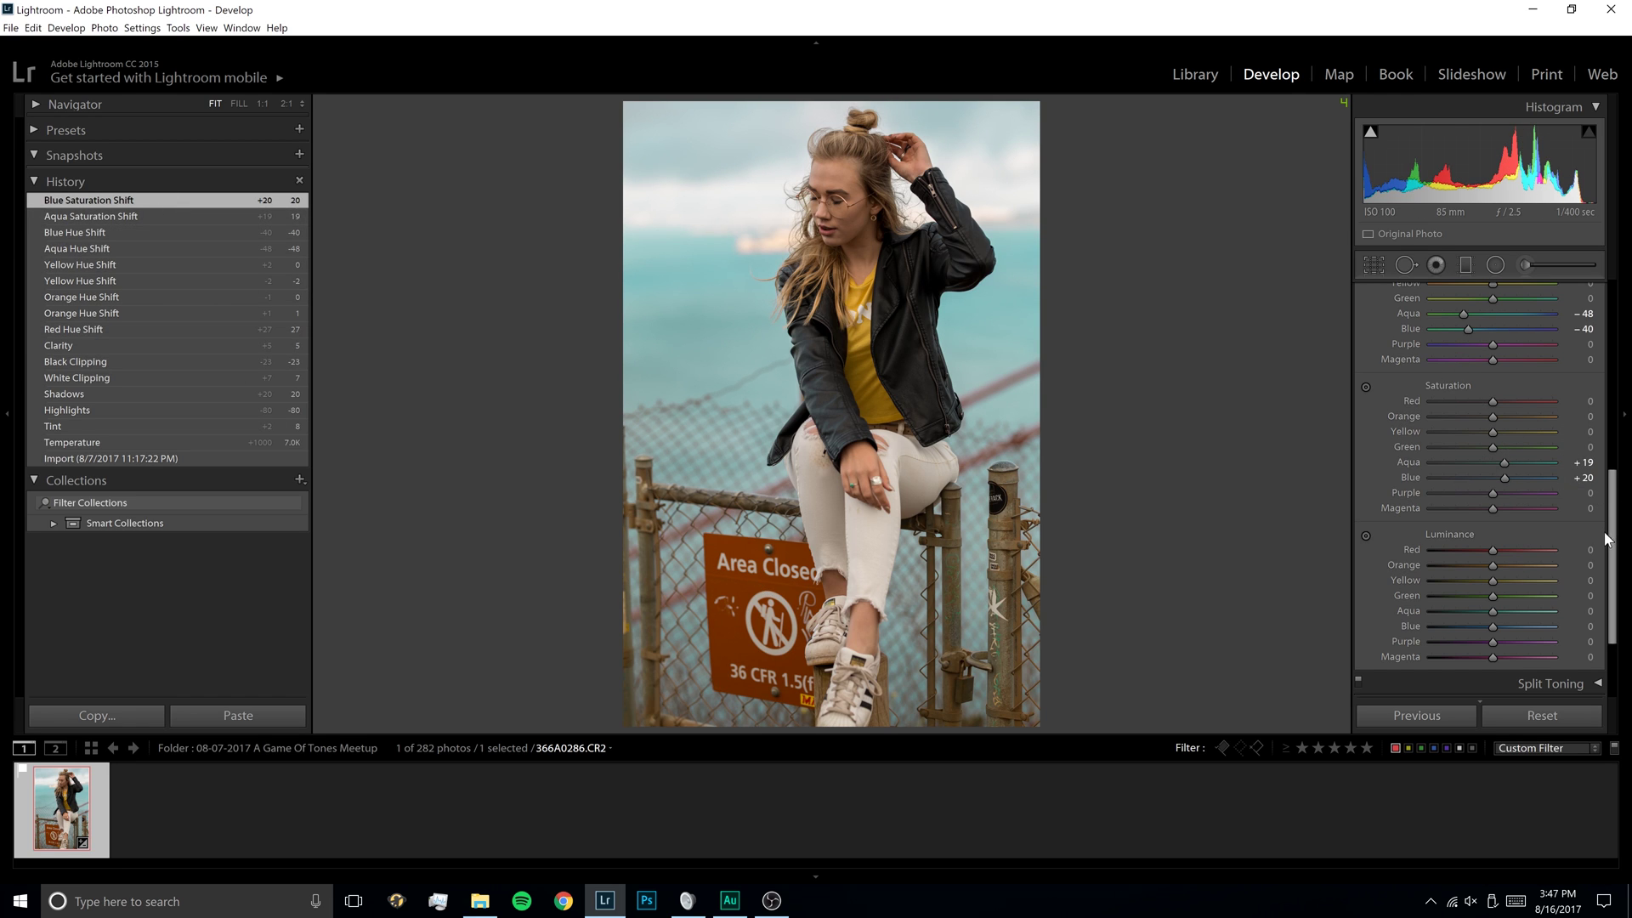
# Step: Darken the Blue luminance to −30 and compare it with the Clarity history state
pyautogui.scroll(-1, 1606, 538)
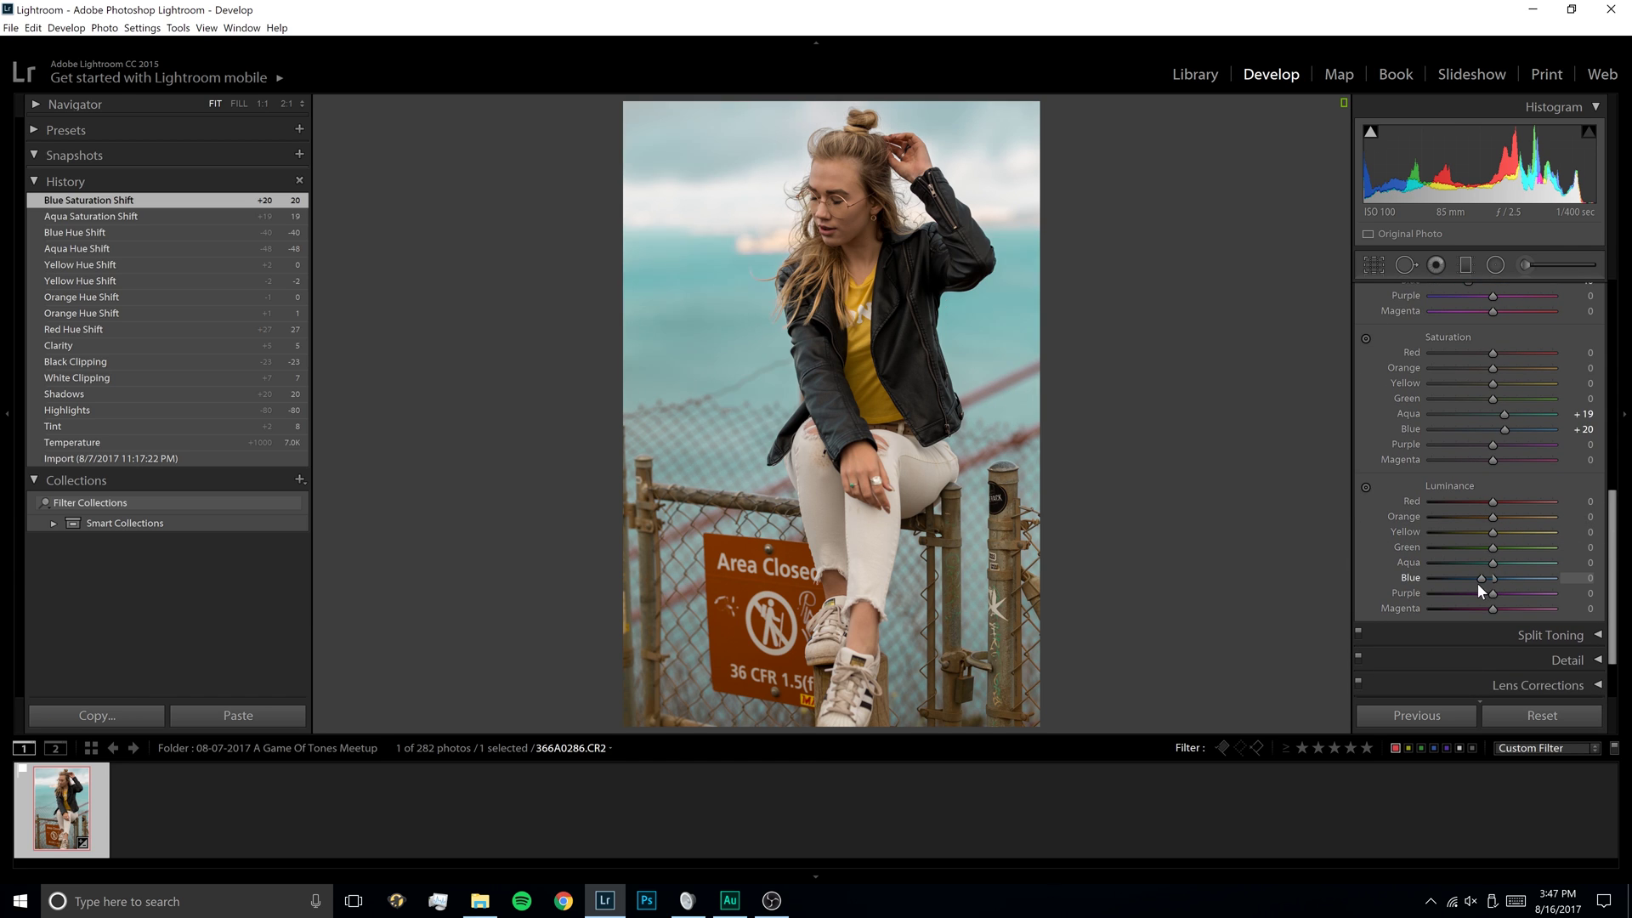
pyautogui.moveTo(1477, 583)
pyautogui.mouseDown()
pyautogui.moveTo(1431, 589)
pyautogui.moveTo(1535, 595)
pyautogui.moveTo(1425, 598)
pyautogui.moveTo(1472, 601)
pyautogui.mouseUp()
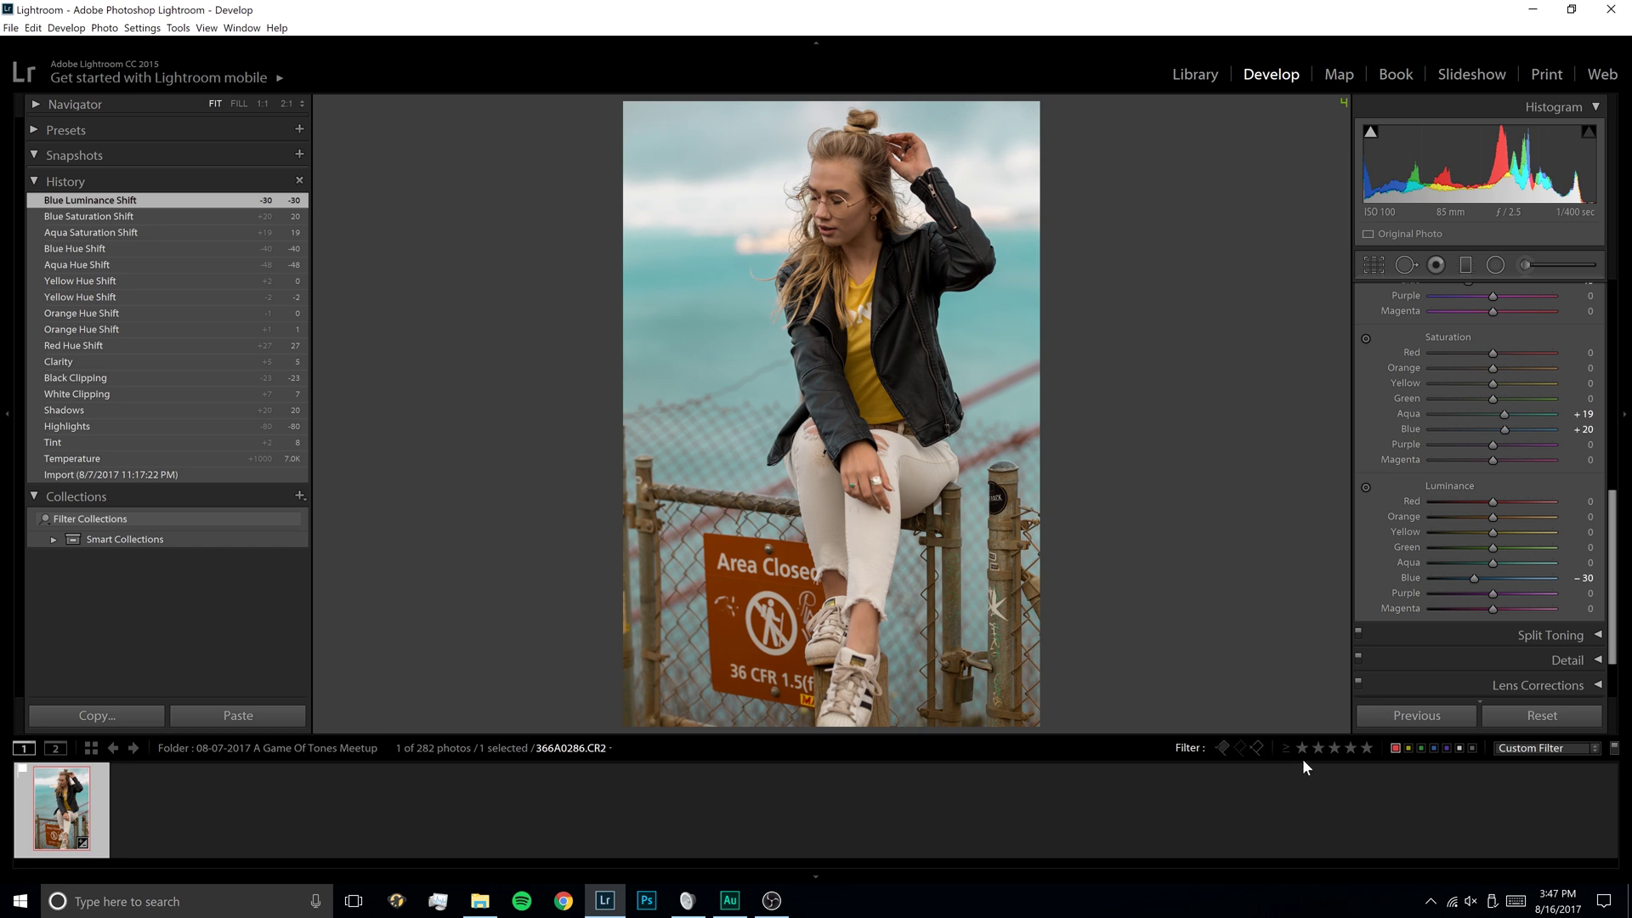
pyautogui.click(256, 363)
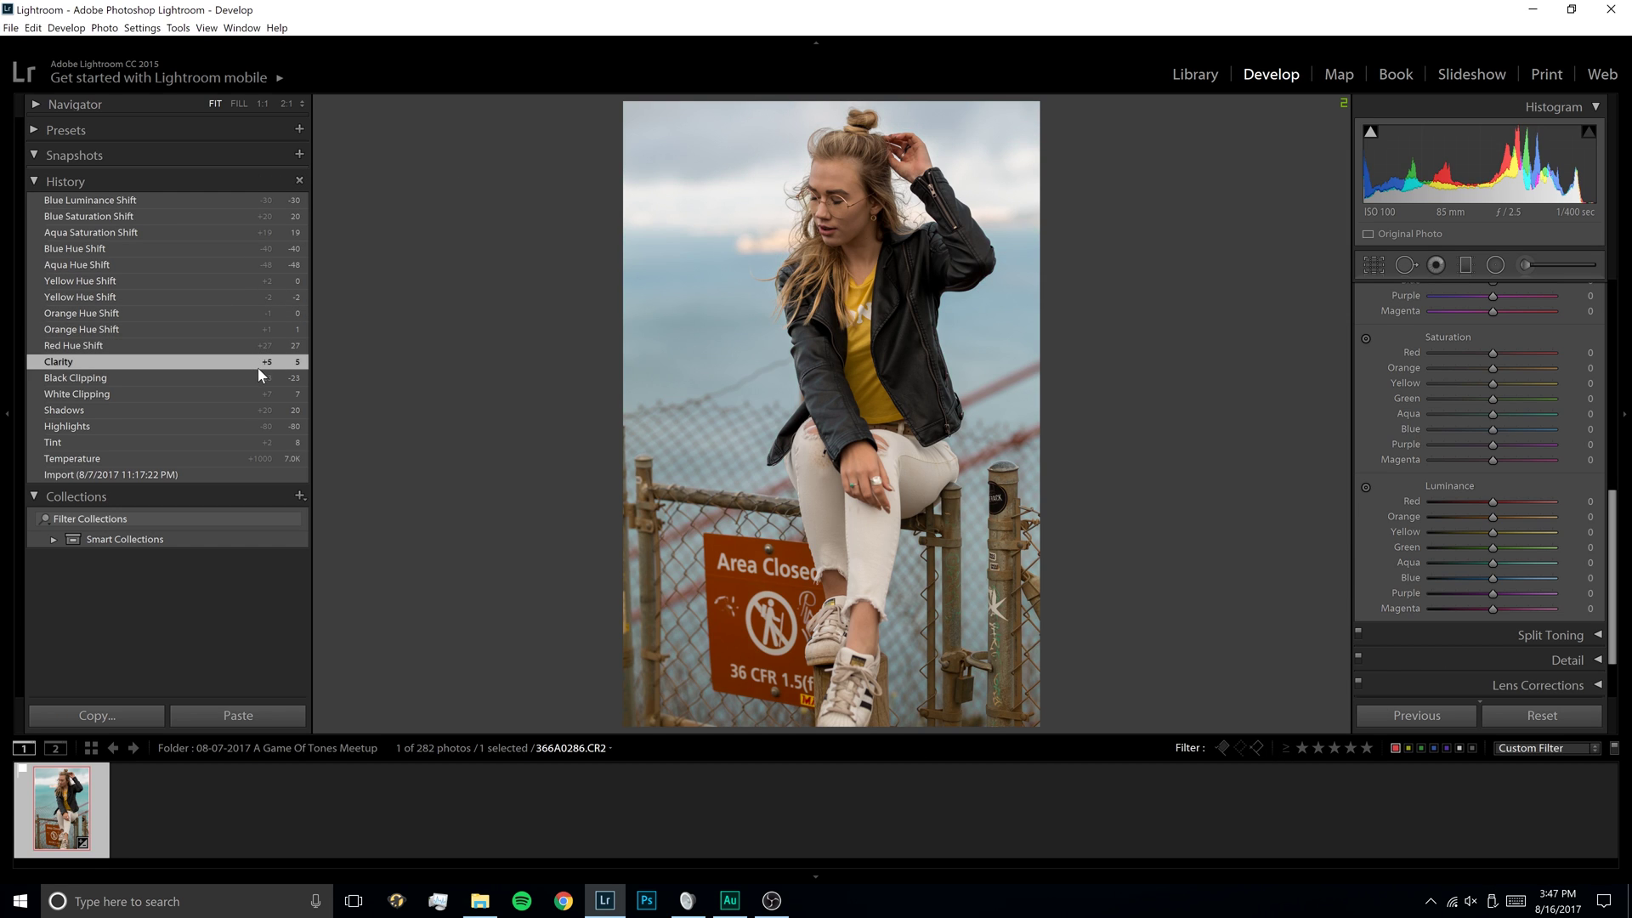
pyautogui.click(255, 202)
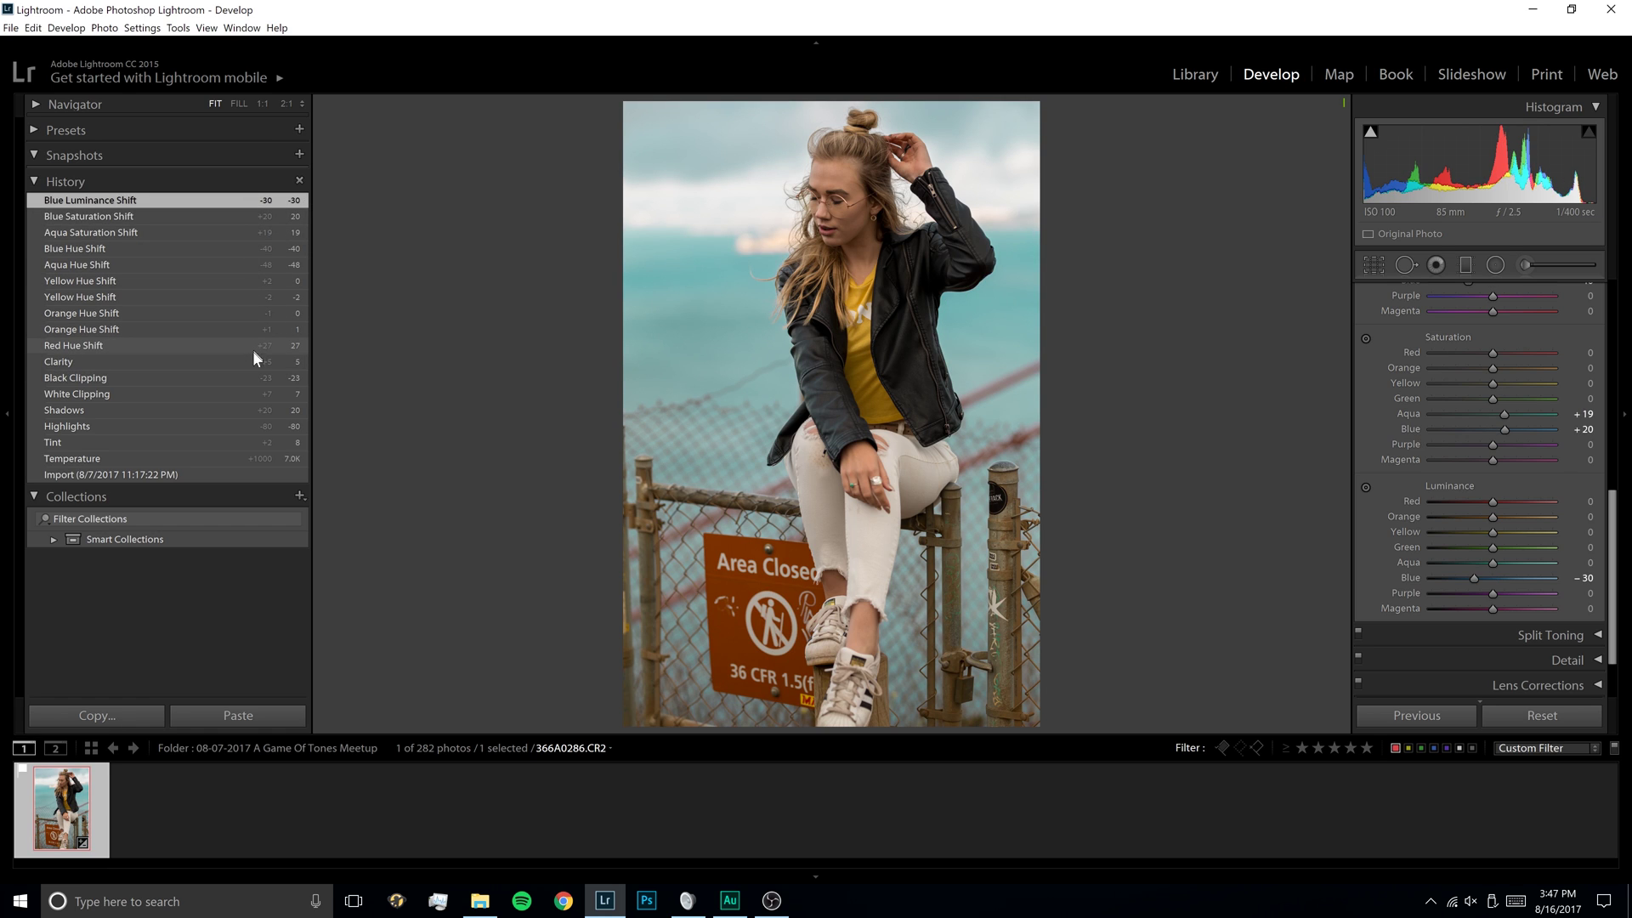
pyautogui.click(253, 360)
pyautogui.click(269, 204)
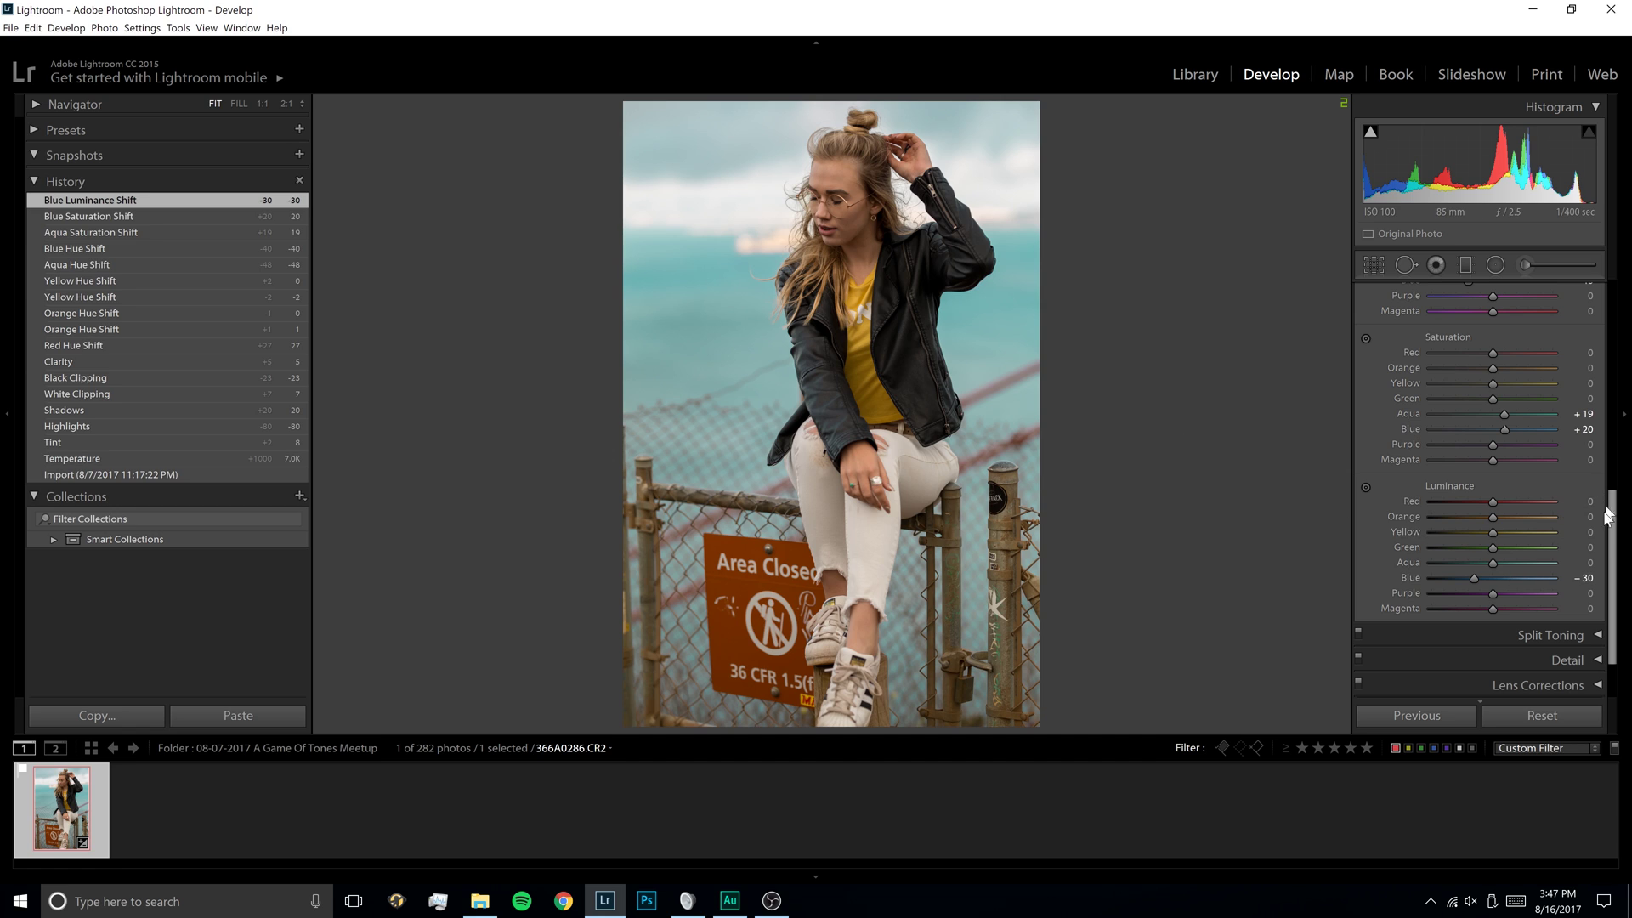
# Step: Toggle the Sigma lens profile correction on and off to compare, leaving it disabled
pyautogui.scroll(-2, 1614, 544)
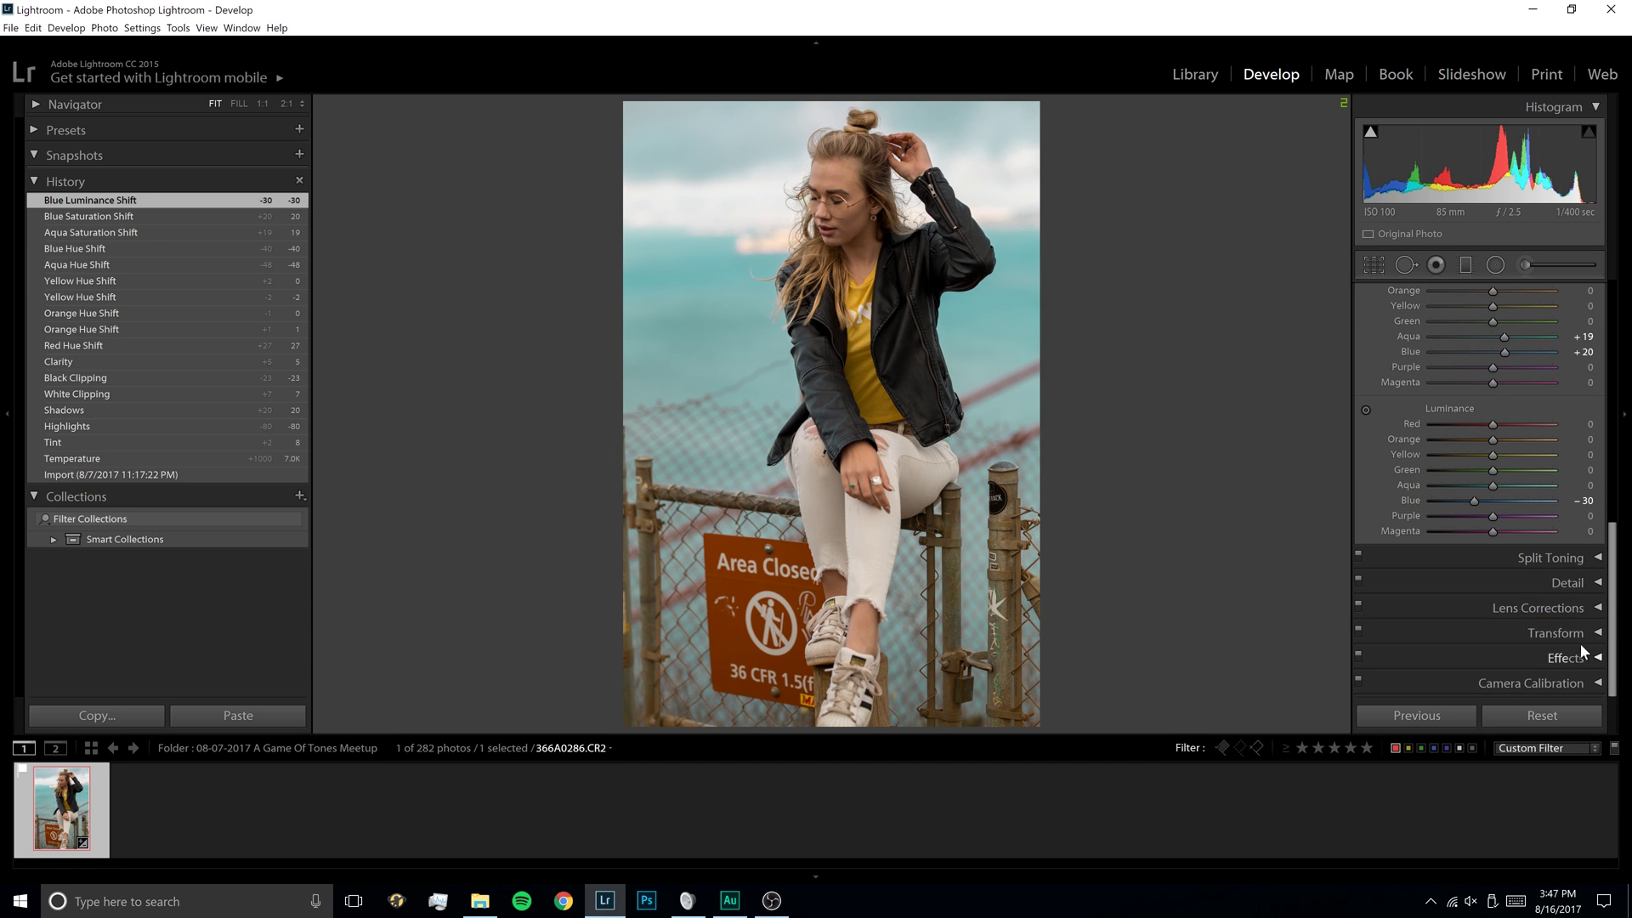
pyautogui.click(1595, 608)
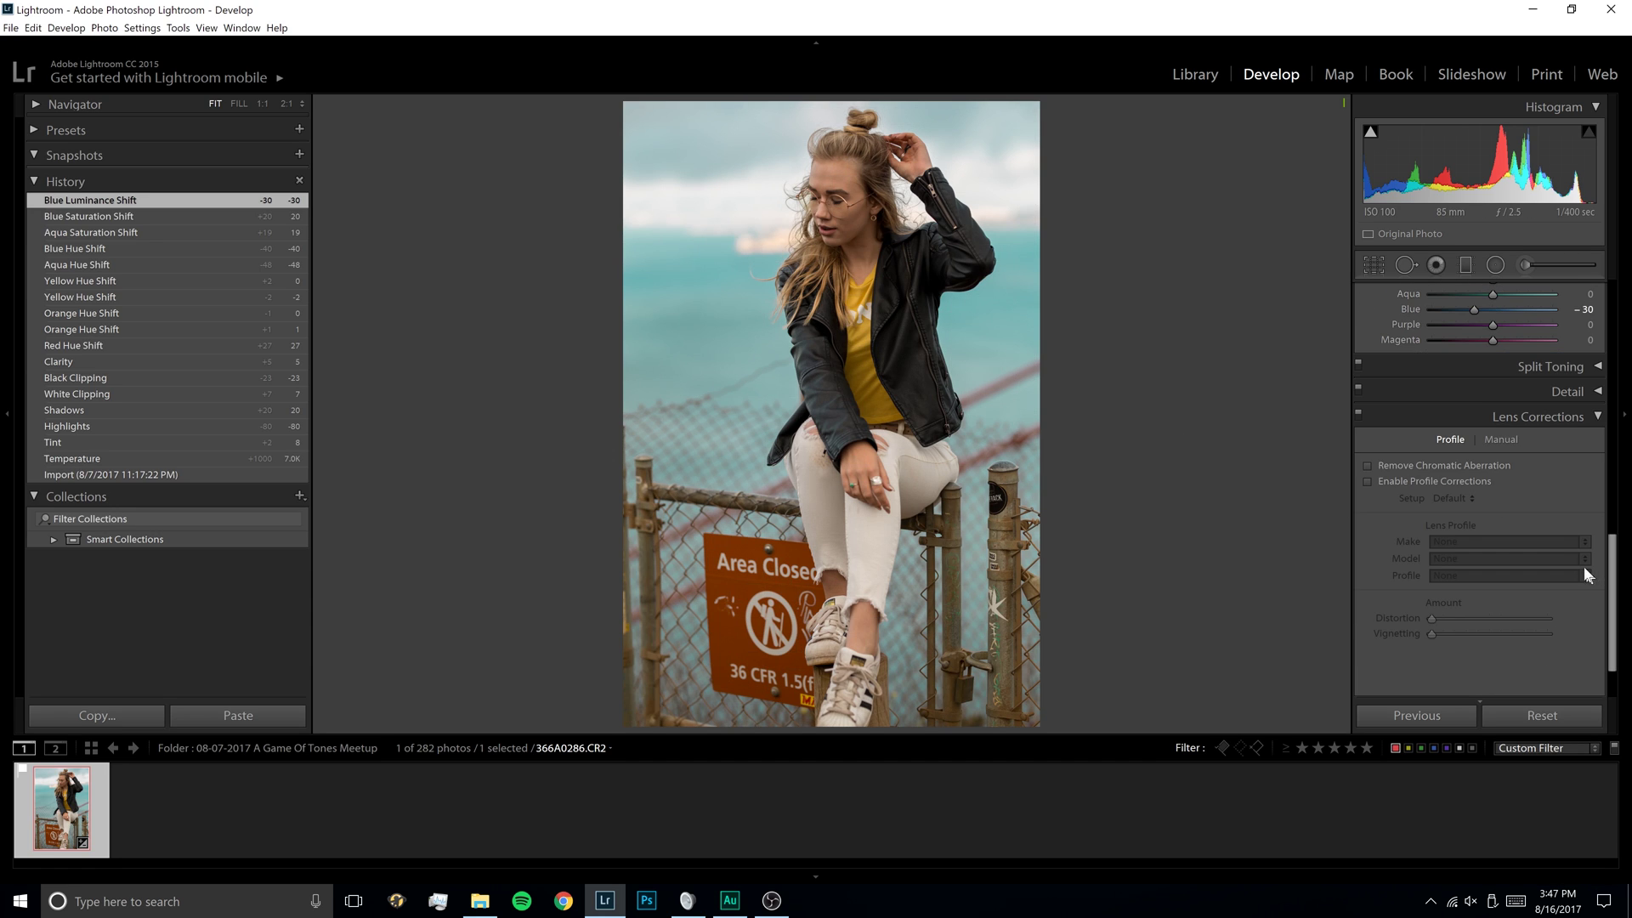
pyautogui.click(1457, 482)
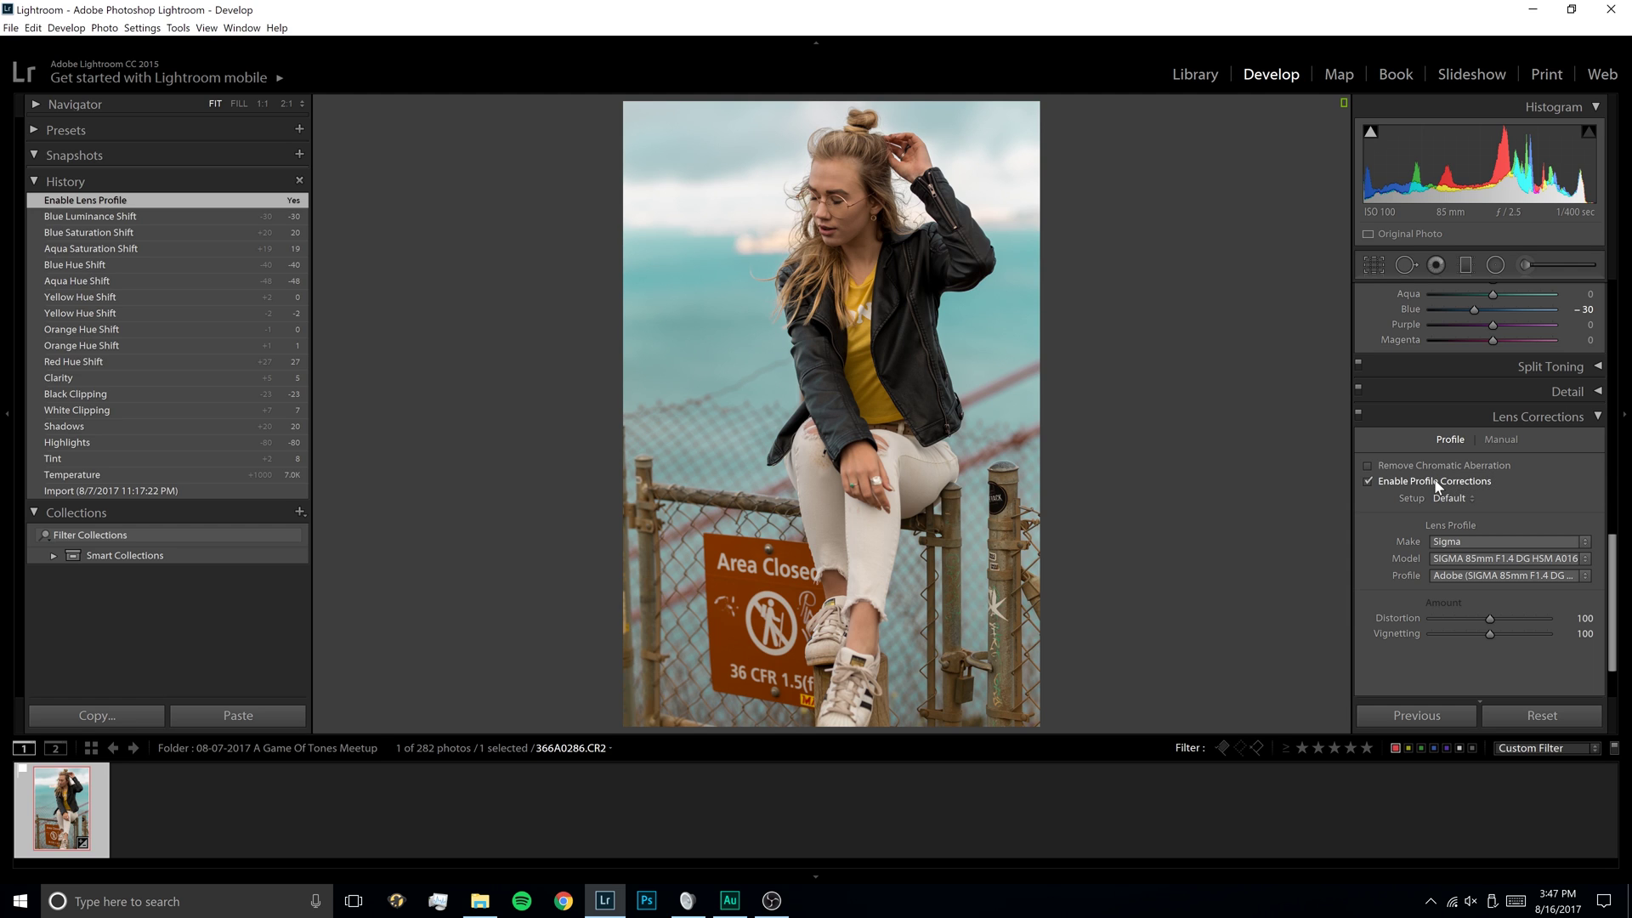
pyautogui.click(1435, 484)
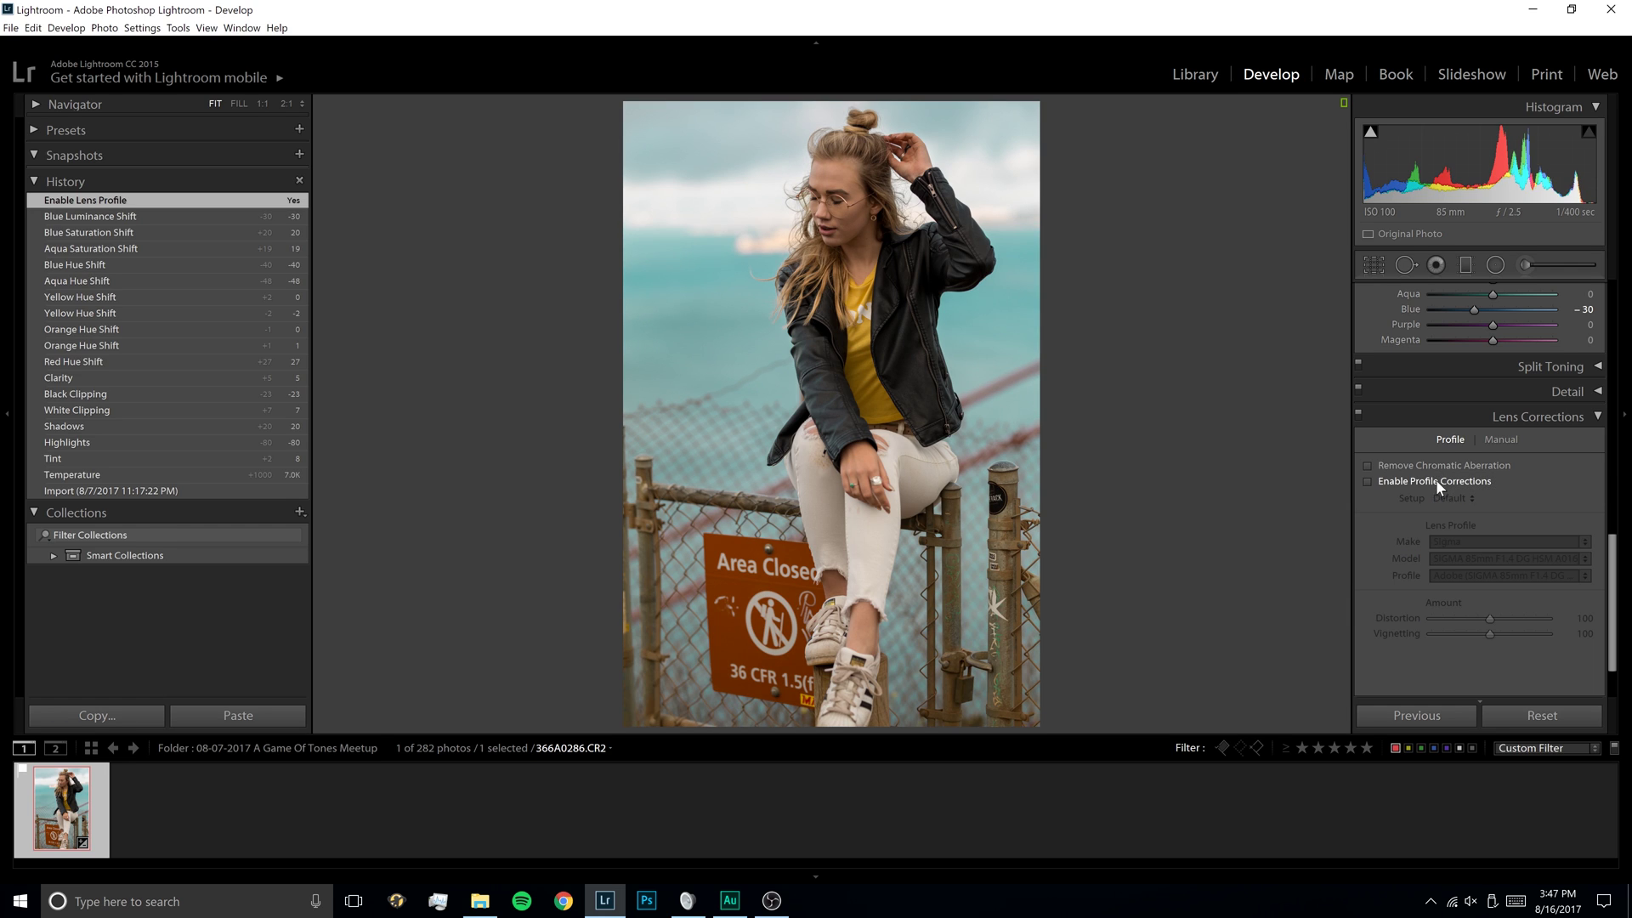
pyautogui.click(1436, 482)
pyautogui.click(1436, 482)
pyautogui.click(1433, 488)
pyautogui.click(1437, 483)
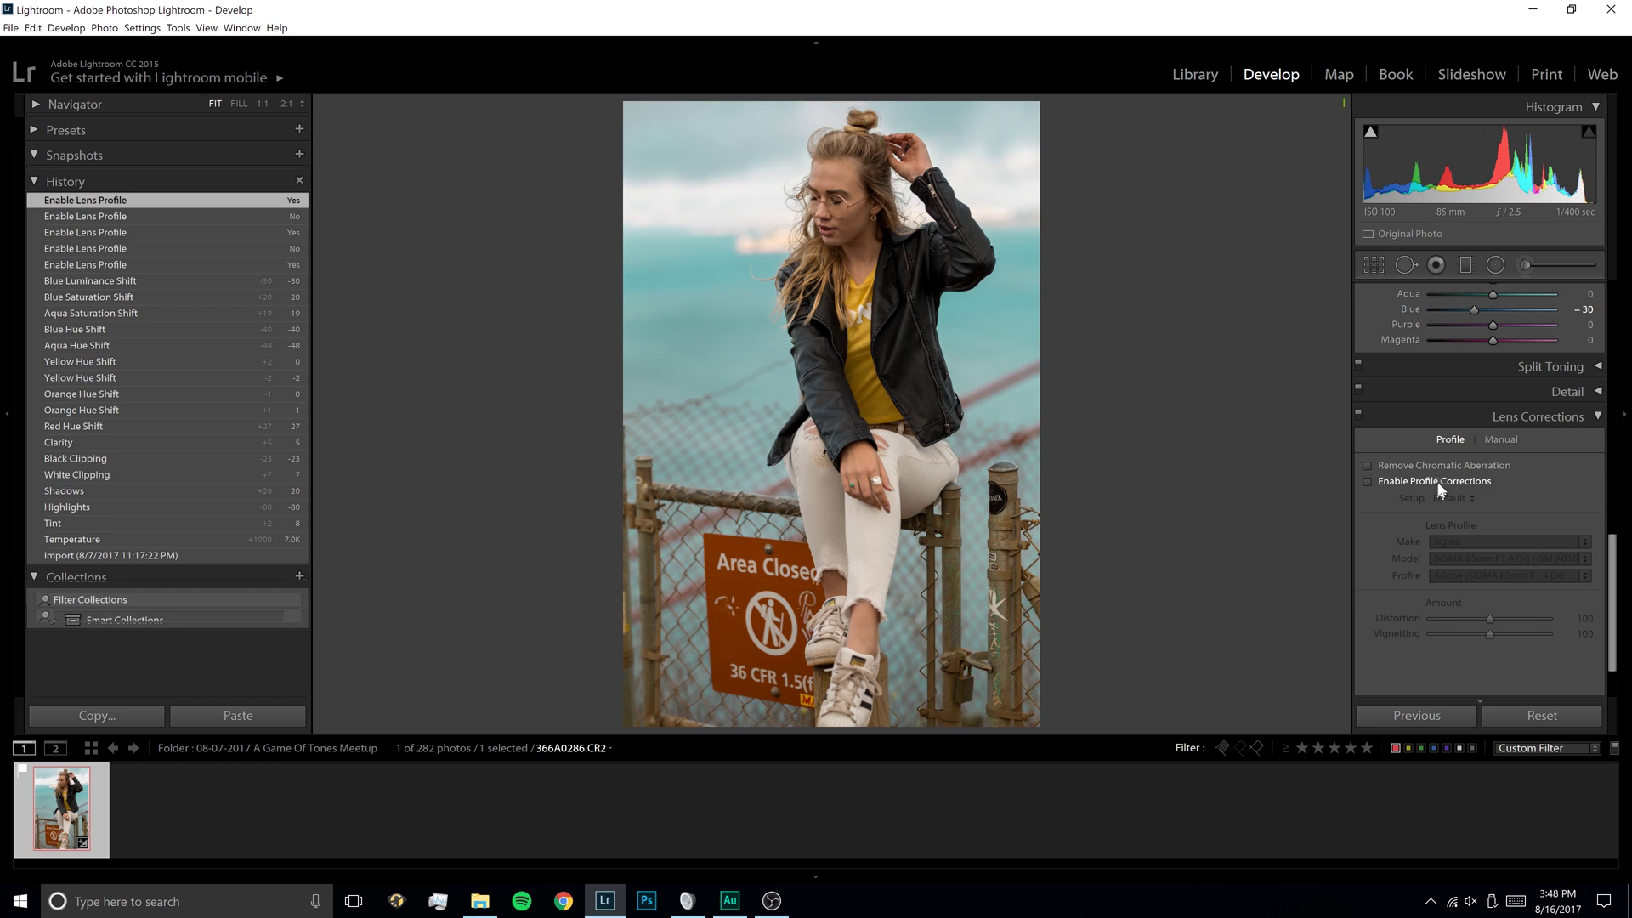
pyautogui.click(1592, 415)
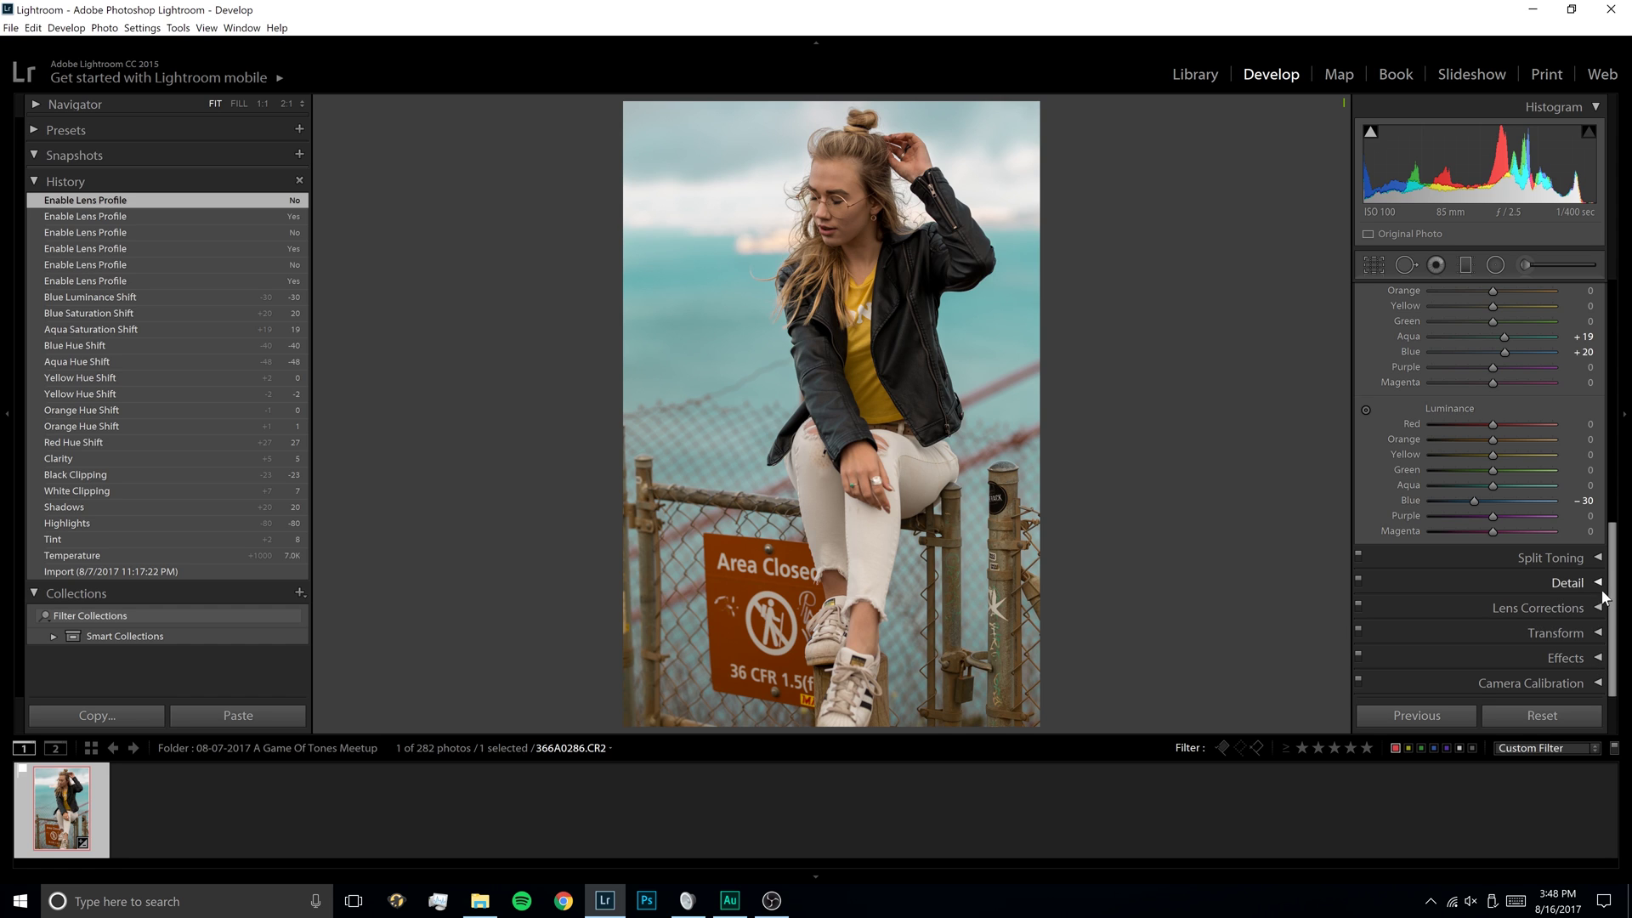
# Step: Tint the split-toning highlights yellow at Hue 57, Saturation 100
pyautogui.click(1598, 559)
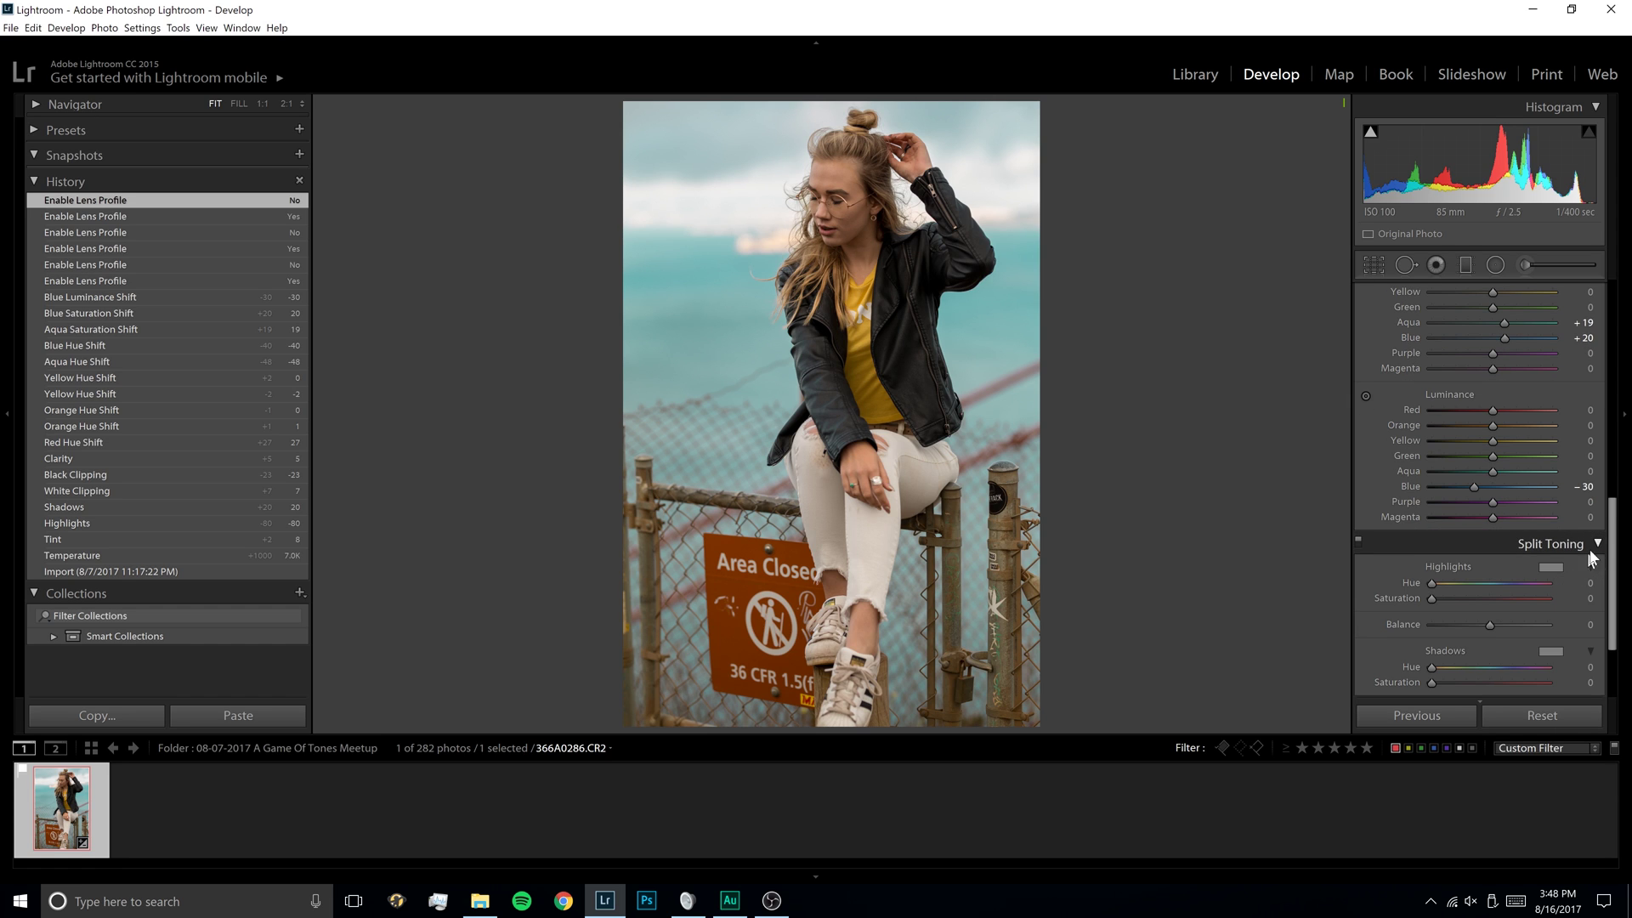
pyautogui.scroll(-3, 1522, 485)
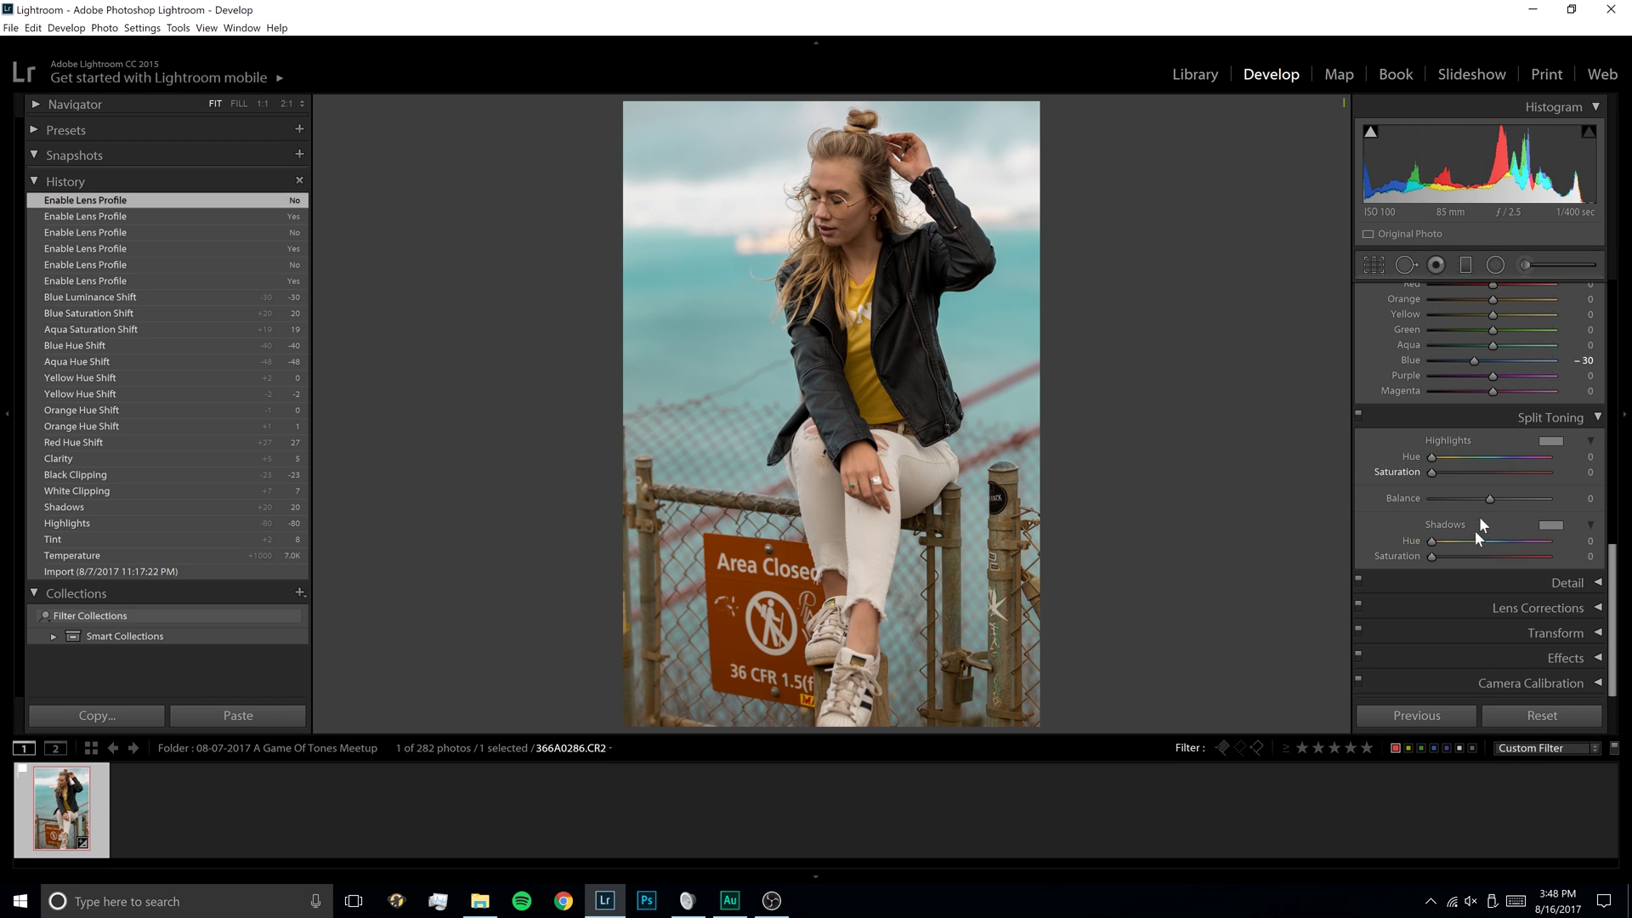
pyautogui.click(1549, 439)
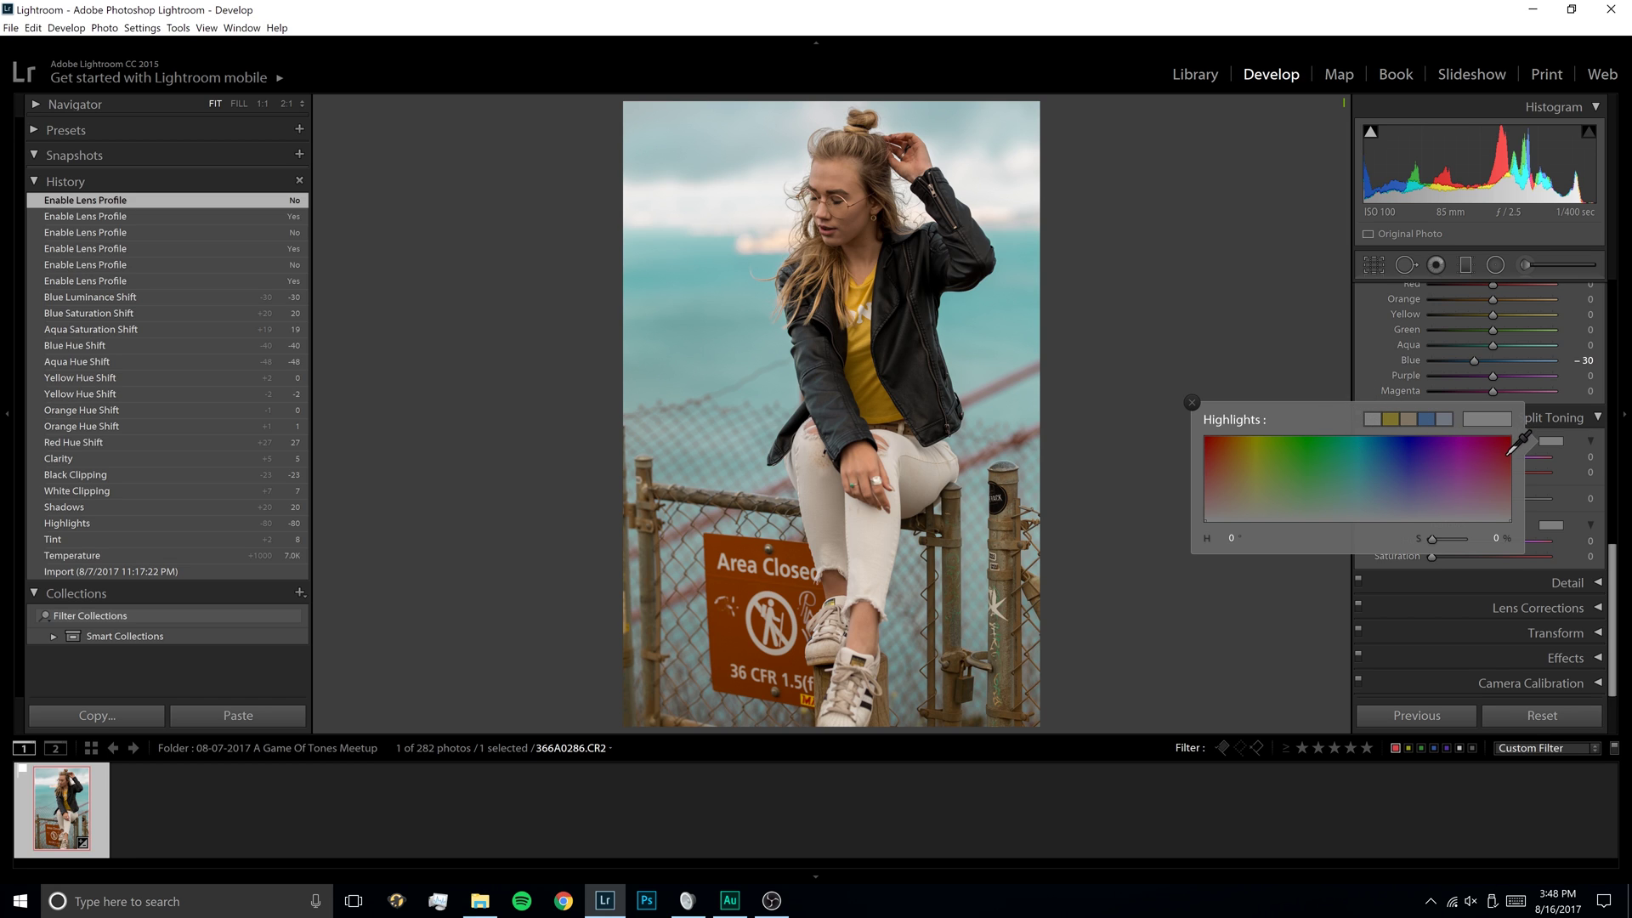
pyautogui.click(1250, 442)
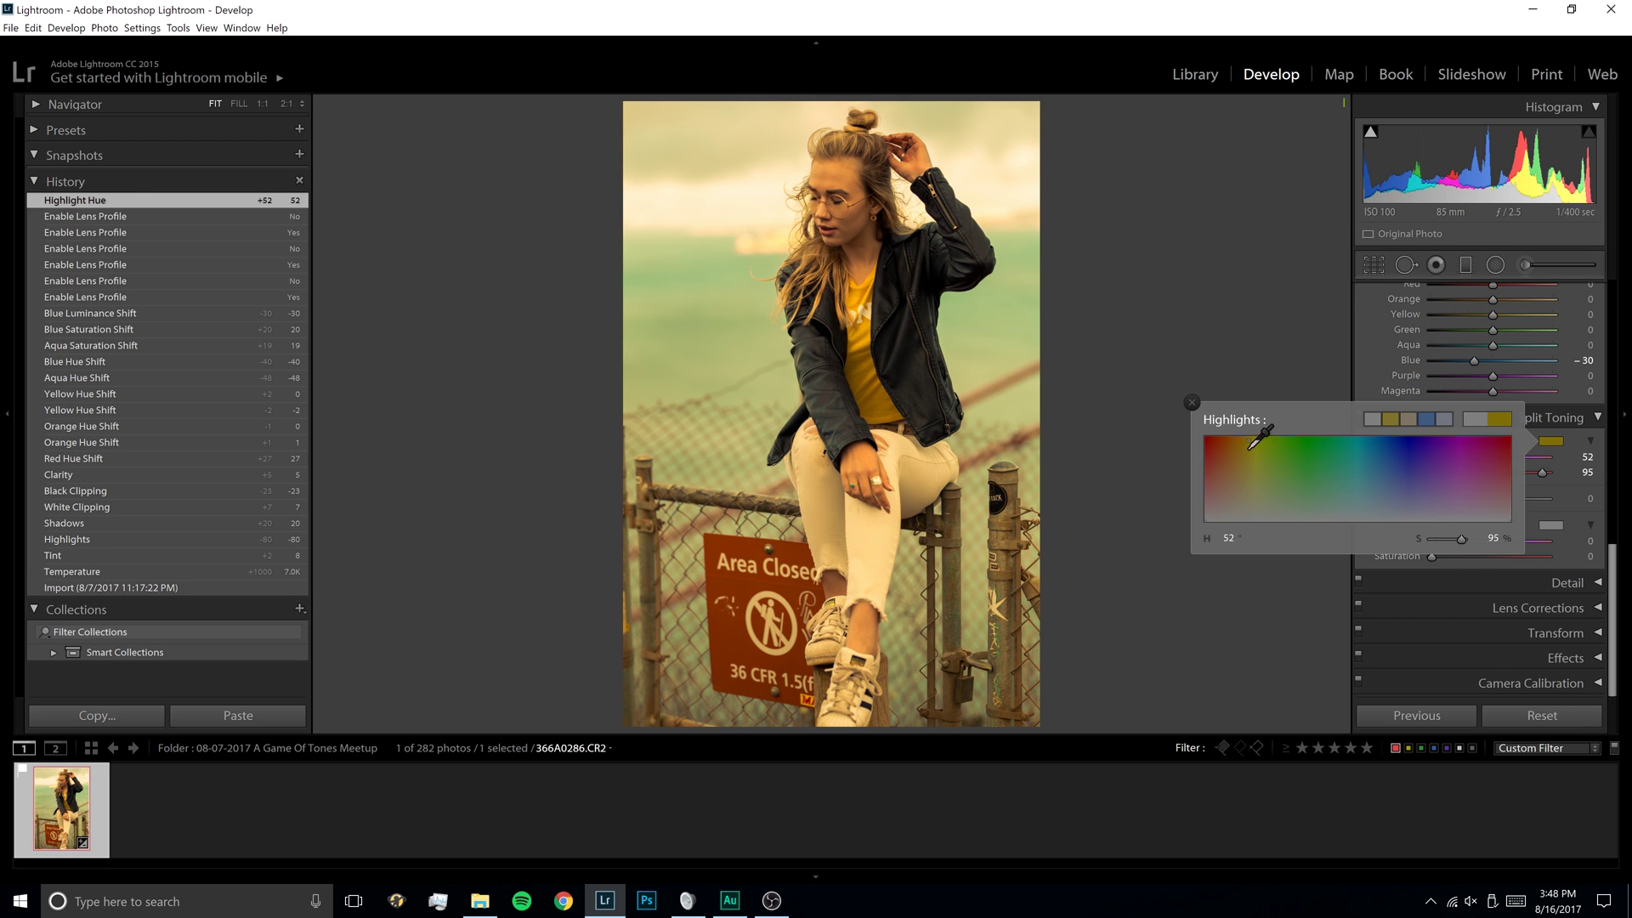
pyautogui.click(1247, 464)
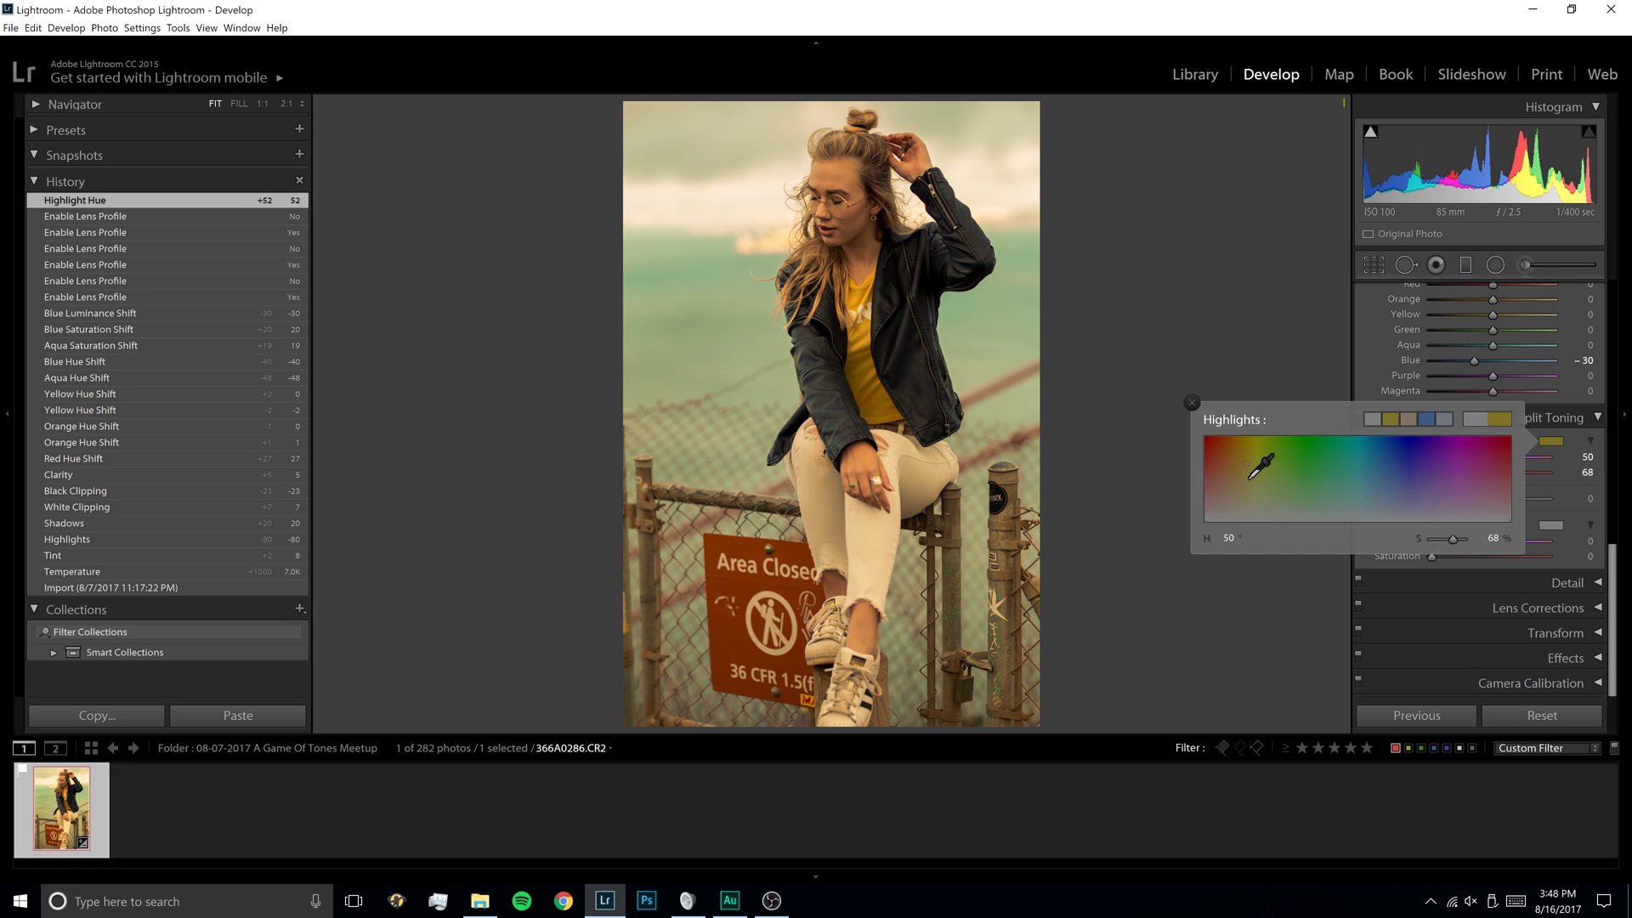
pyautogui.moveTo(1247, 477); pyautogui.dragTo(1253, 437)
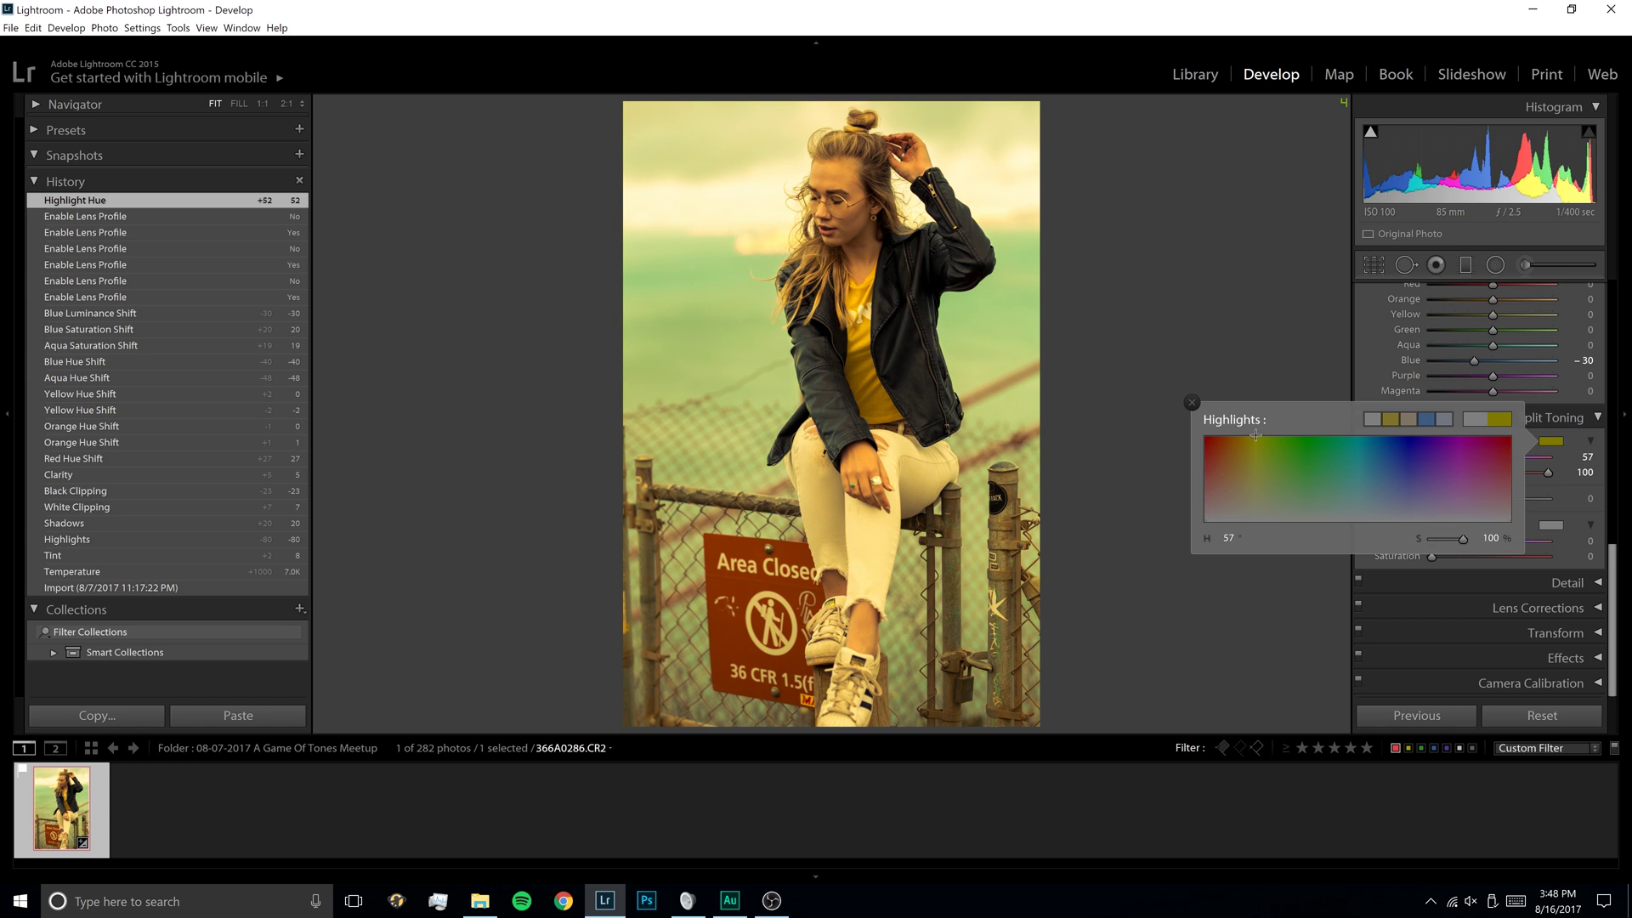
pyautogui.click(1599, 455)
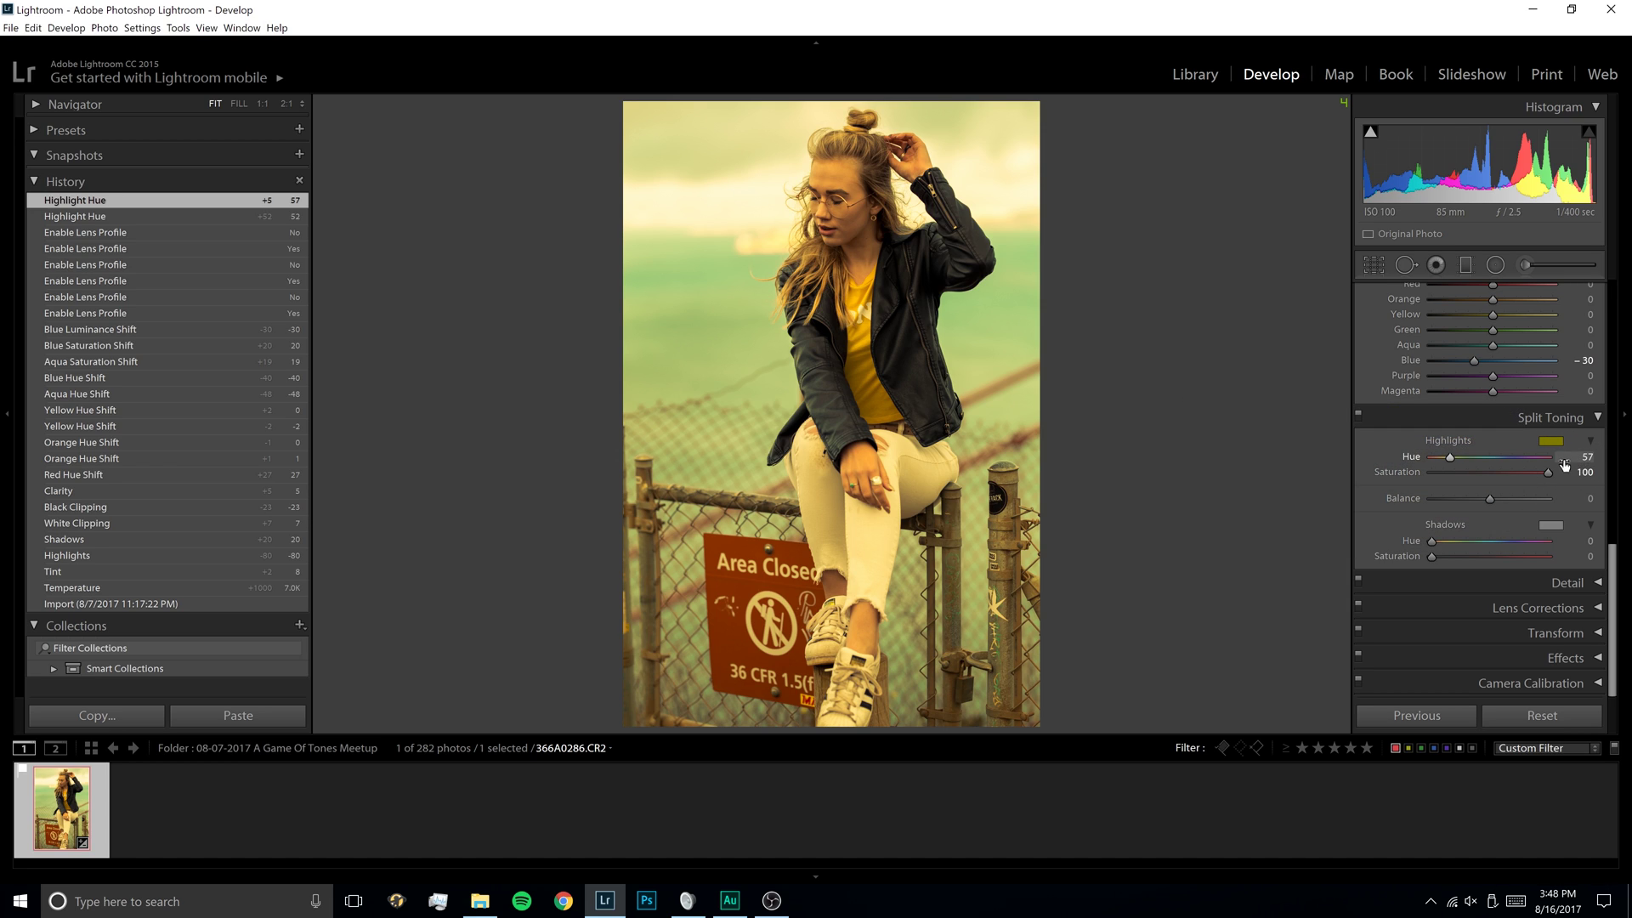
# Step: Tint the split-toning shadows blue at Hue 237, Saturation 100
pyautogui.click(1560, 524)
pyautogui.moveTo(1421, 567); pyautogui.dragTo(1409, 519)
pyautogui.click(1566, 509)
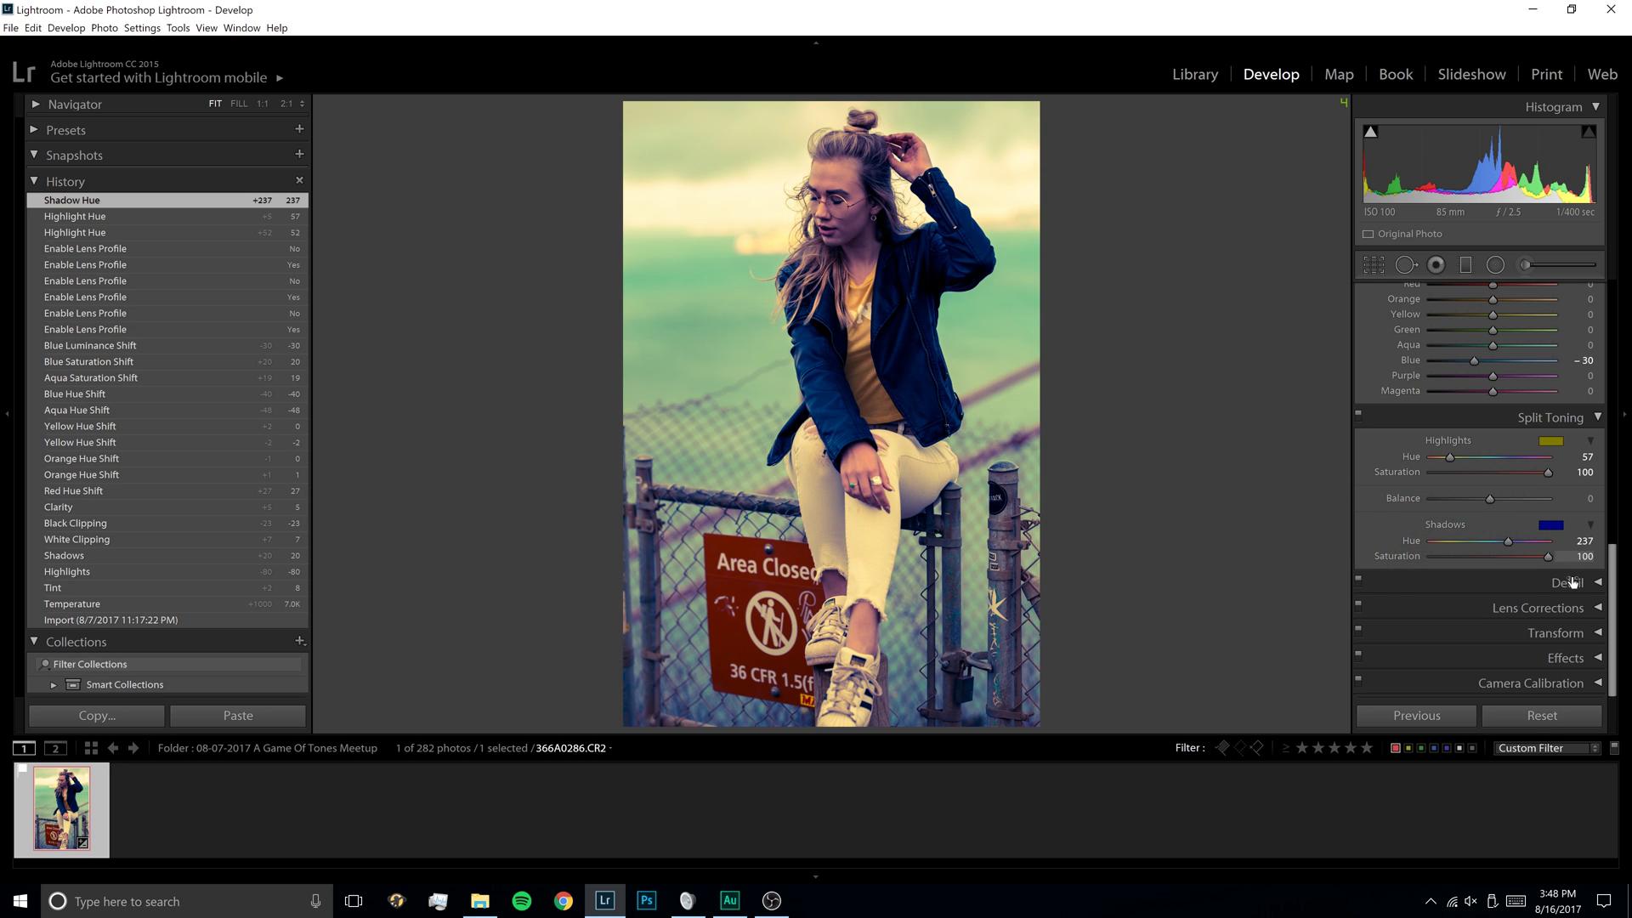
pyautogui.click(1583, 556)
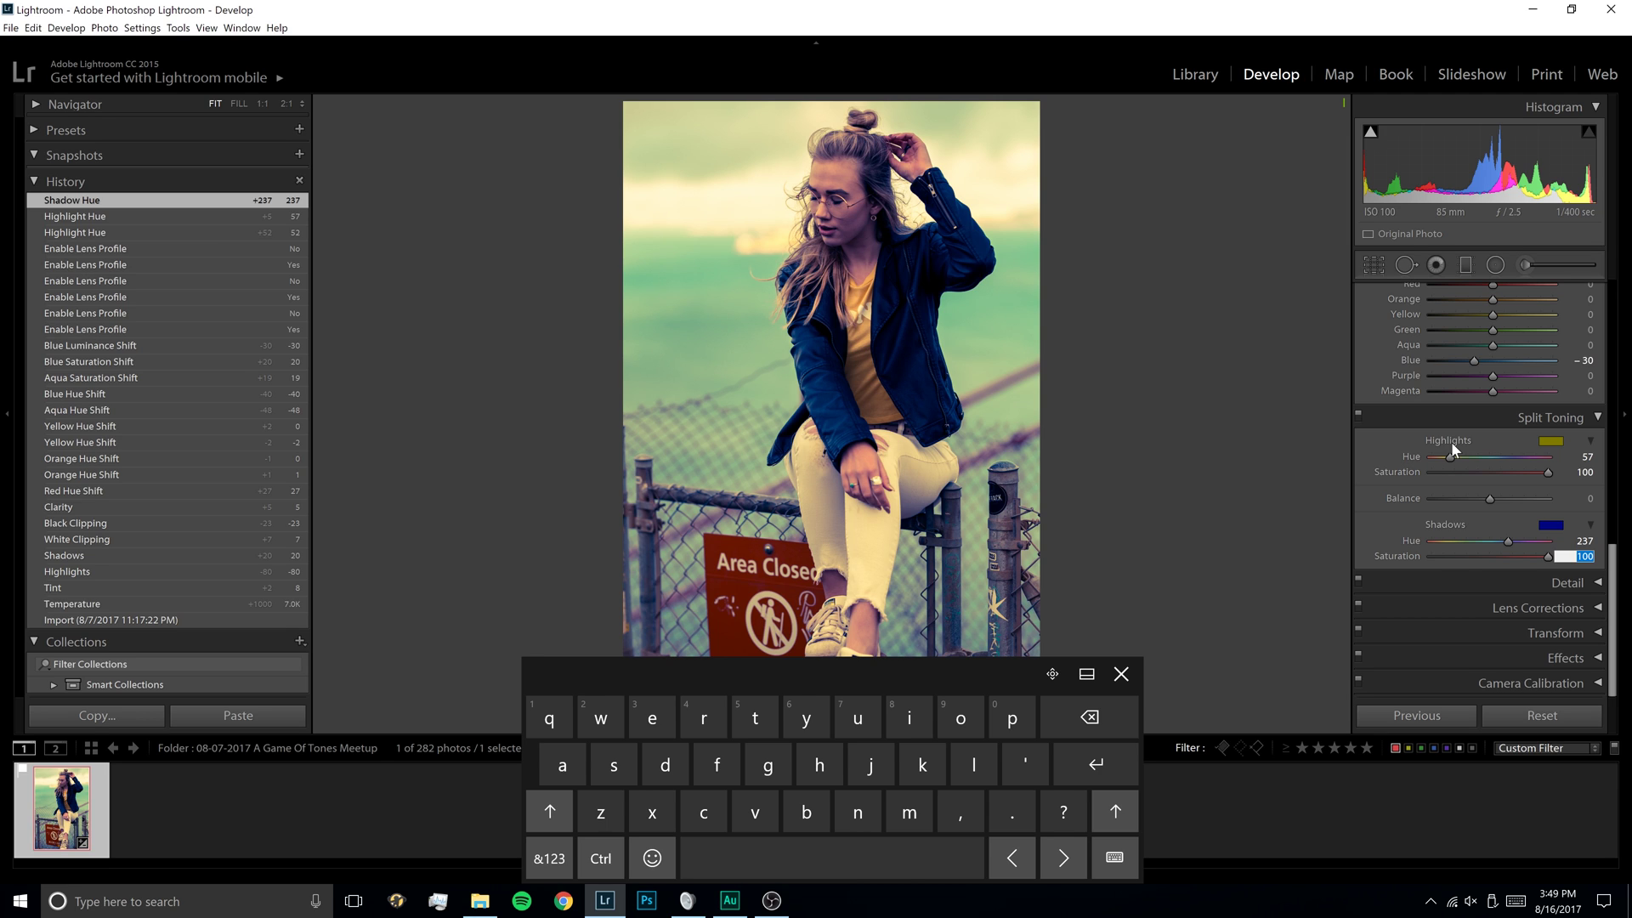
# Step: Set both the highlights and shadows split-toning saturation to 15
pyautogui.write('10')
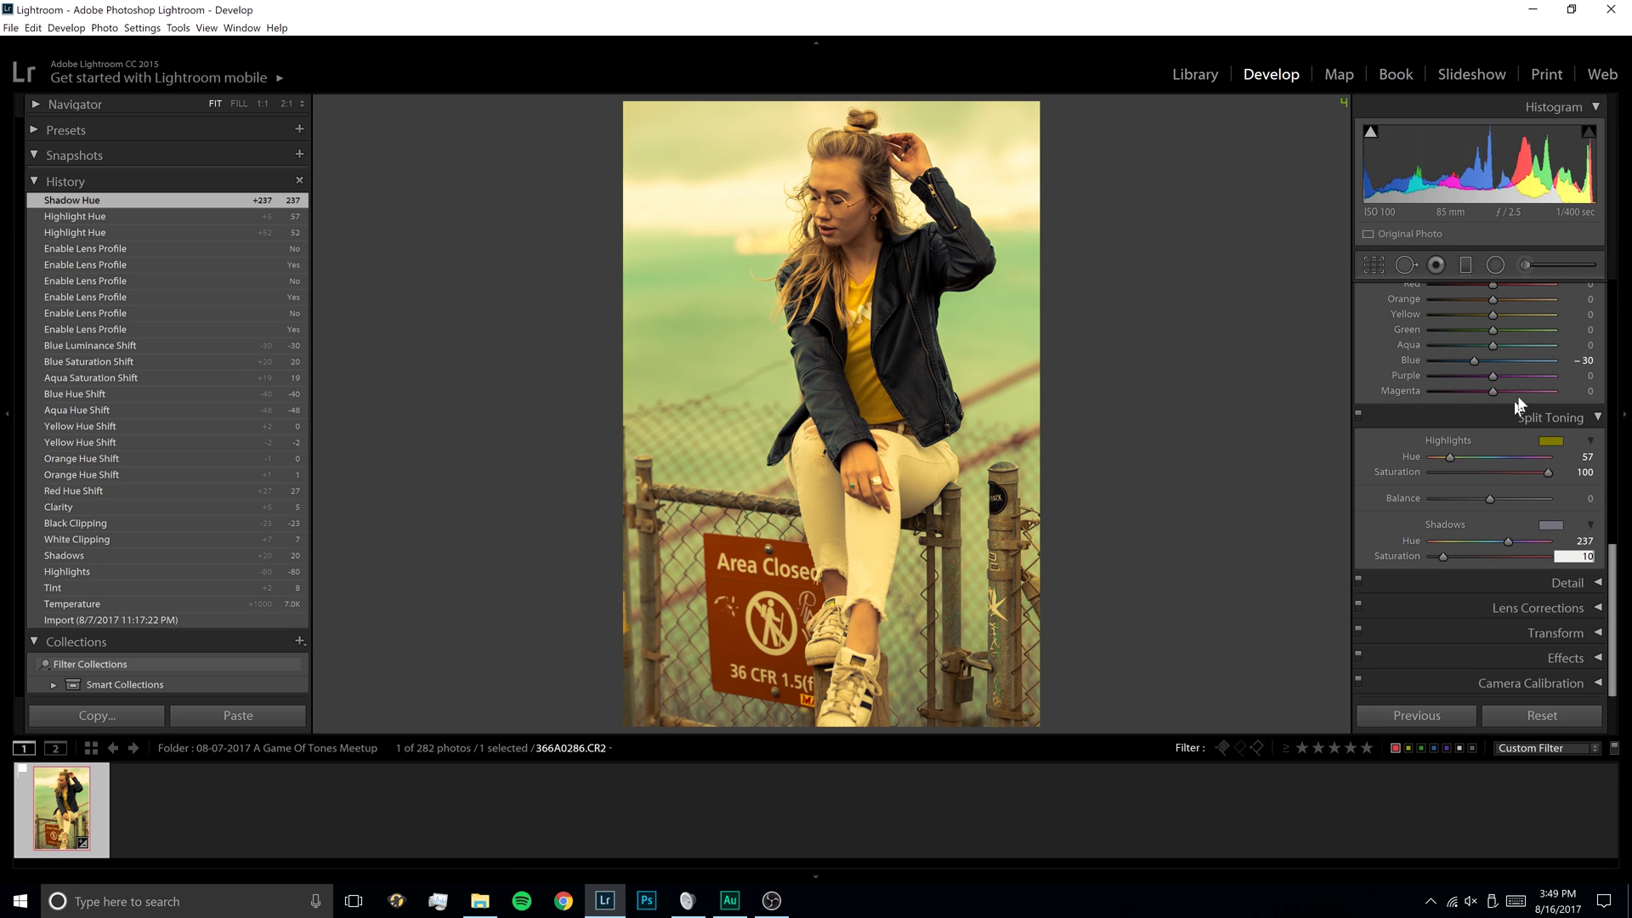
pyautogui.click(1576, 472)
pyautogui.write('1')
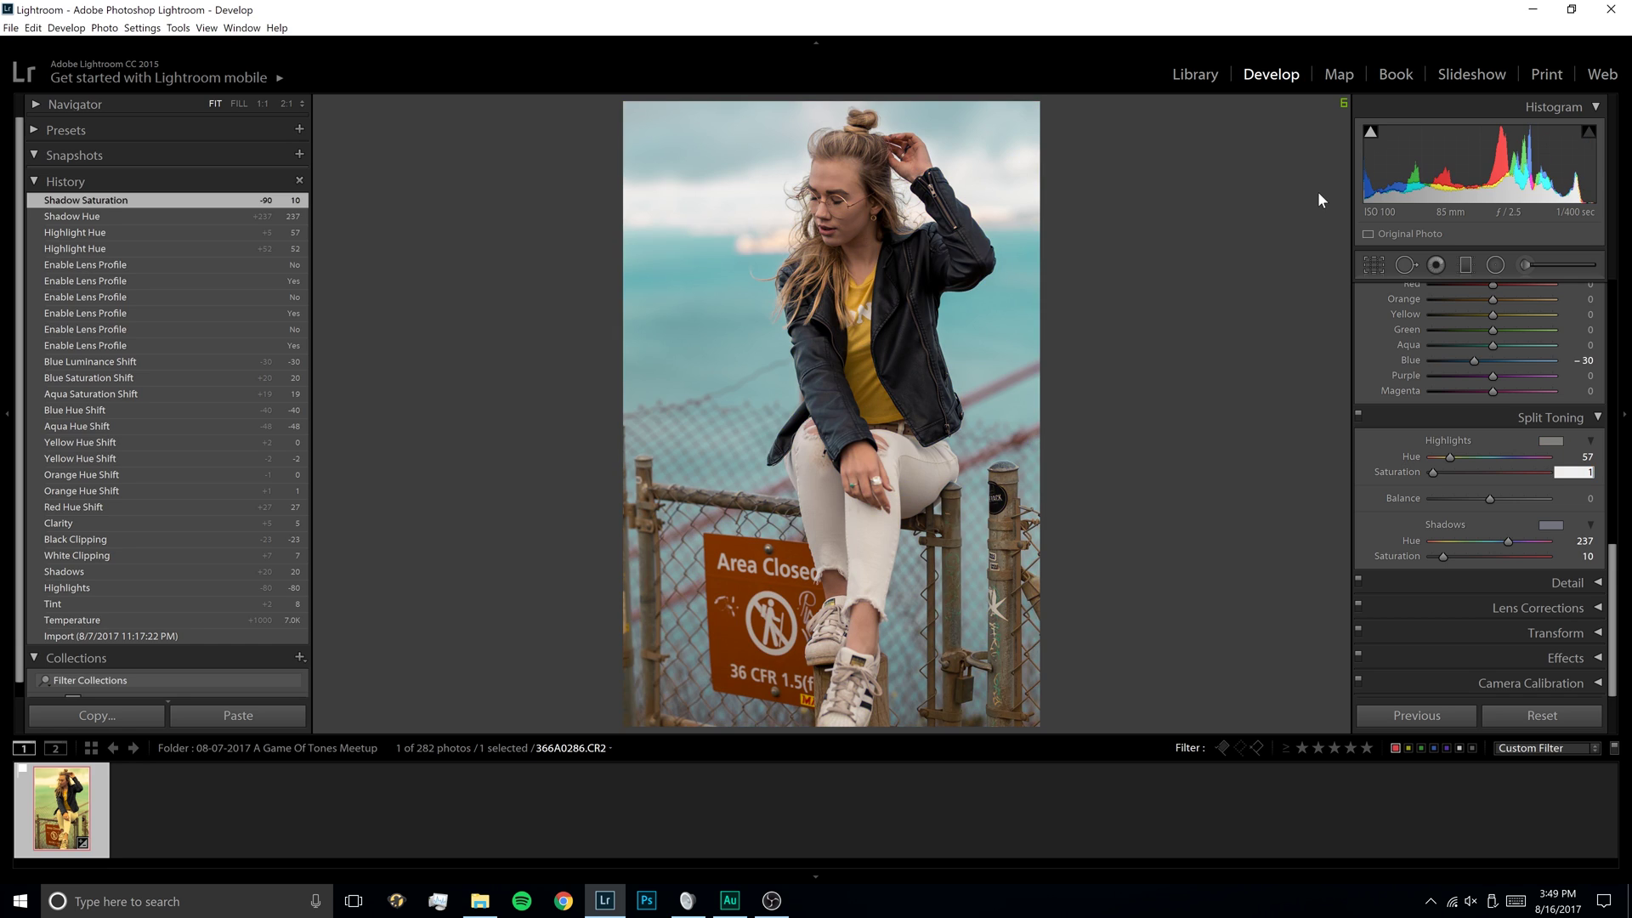
pyautogui.write('0')
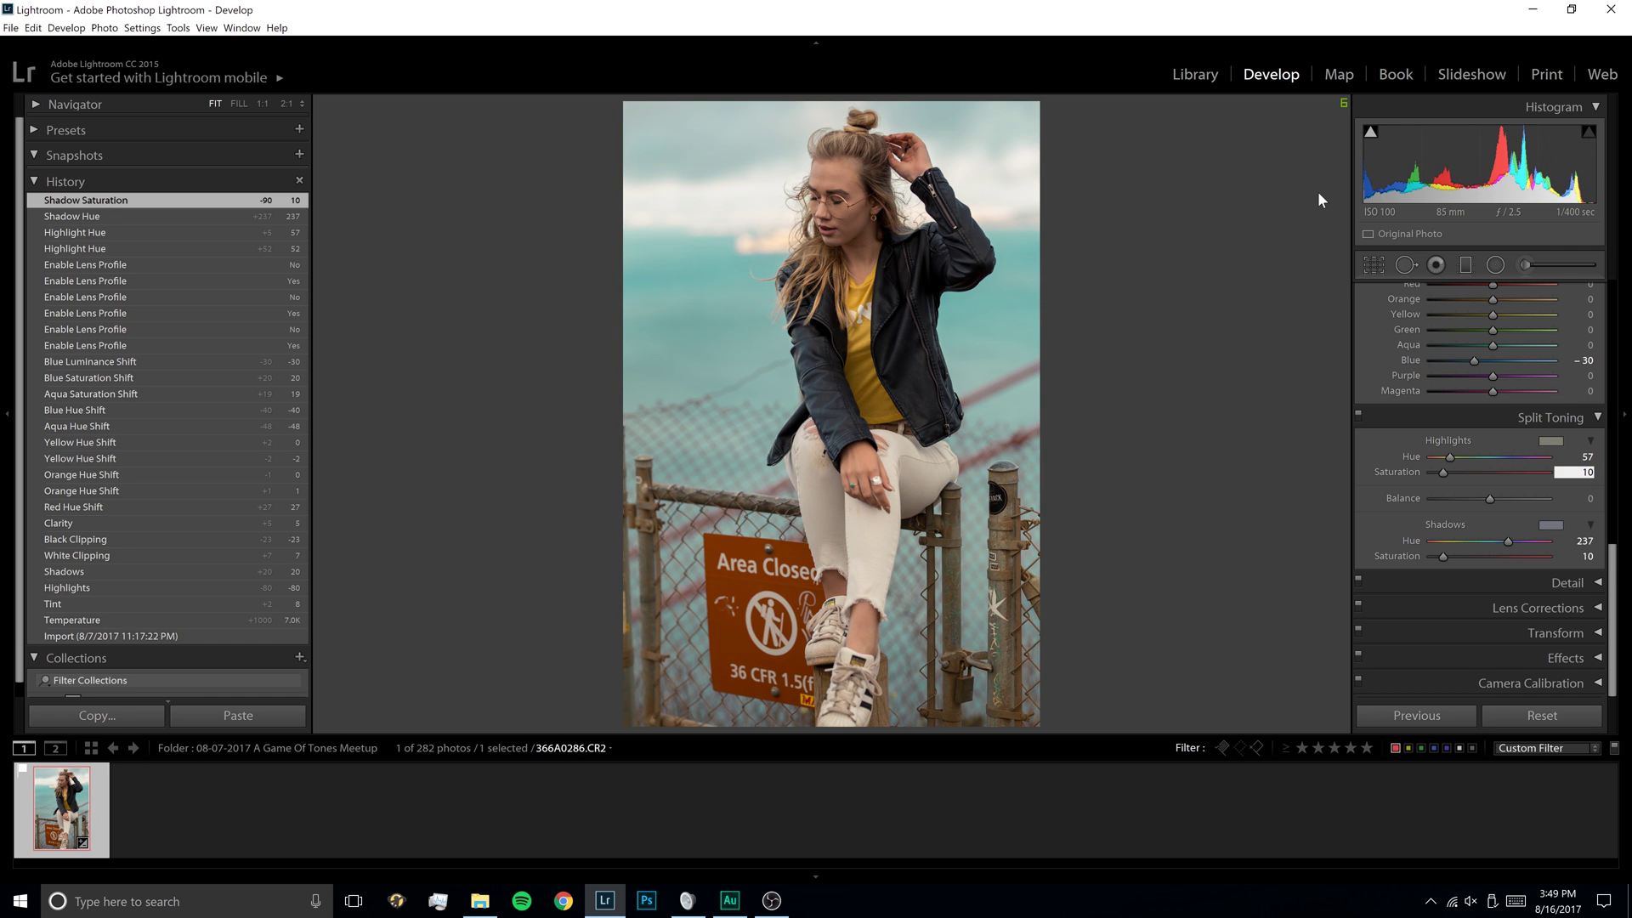
pyautogui.press('BackSpace')
pyautogui.write('5')
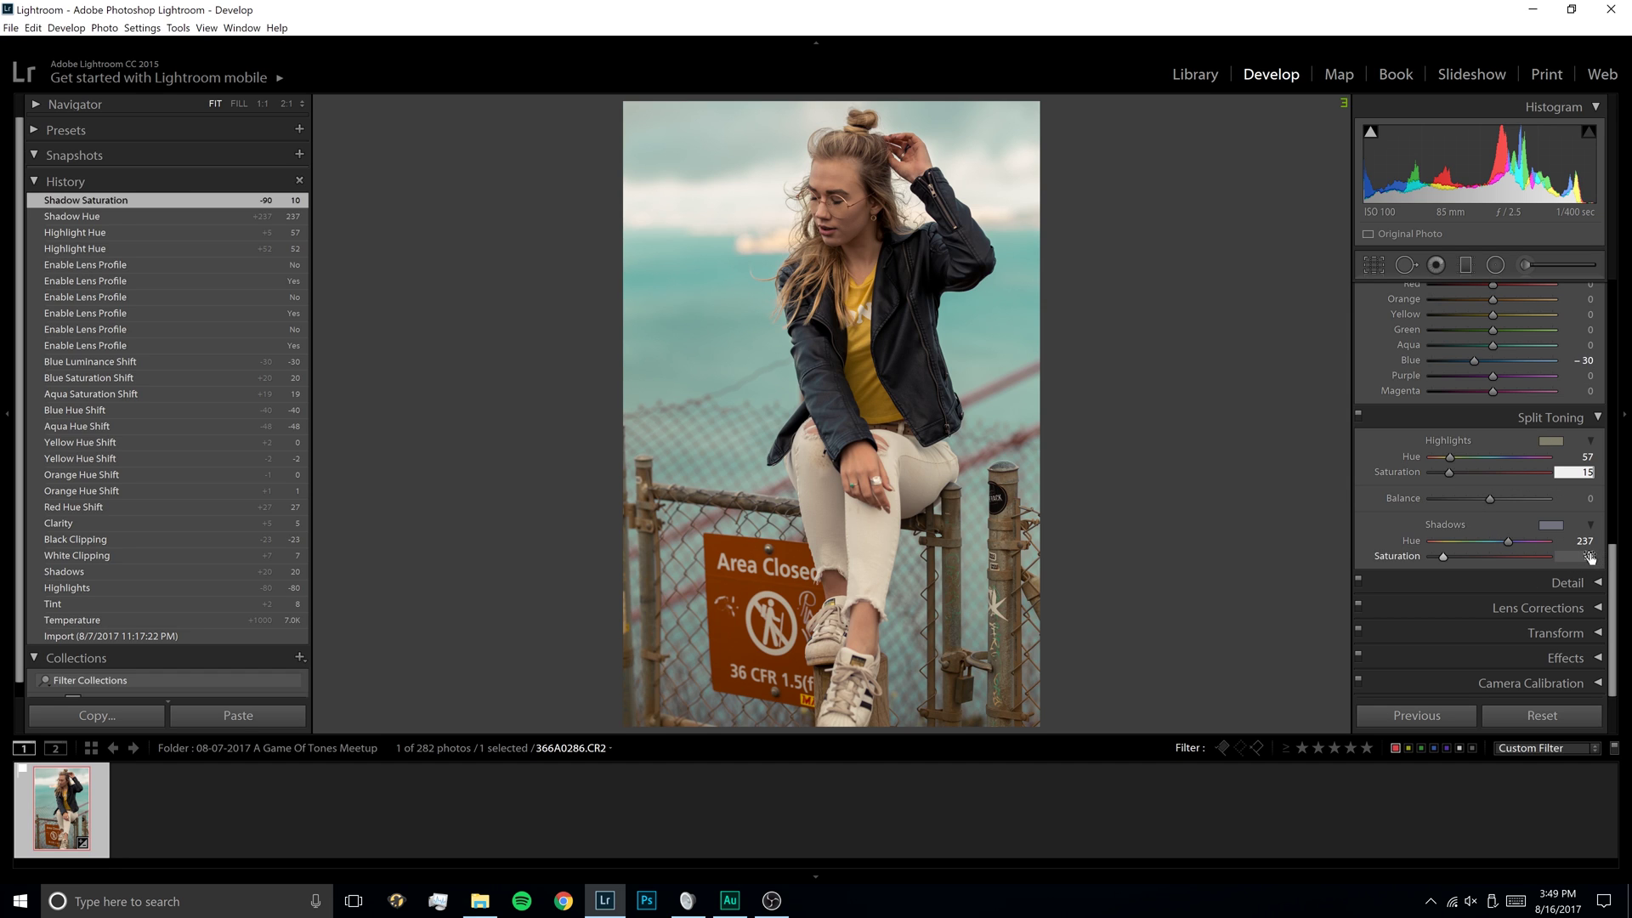
pyautogui.moveTo(1586, 558); pyautogui.dragTo(1578, 559)
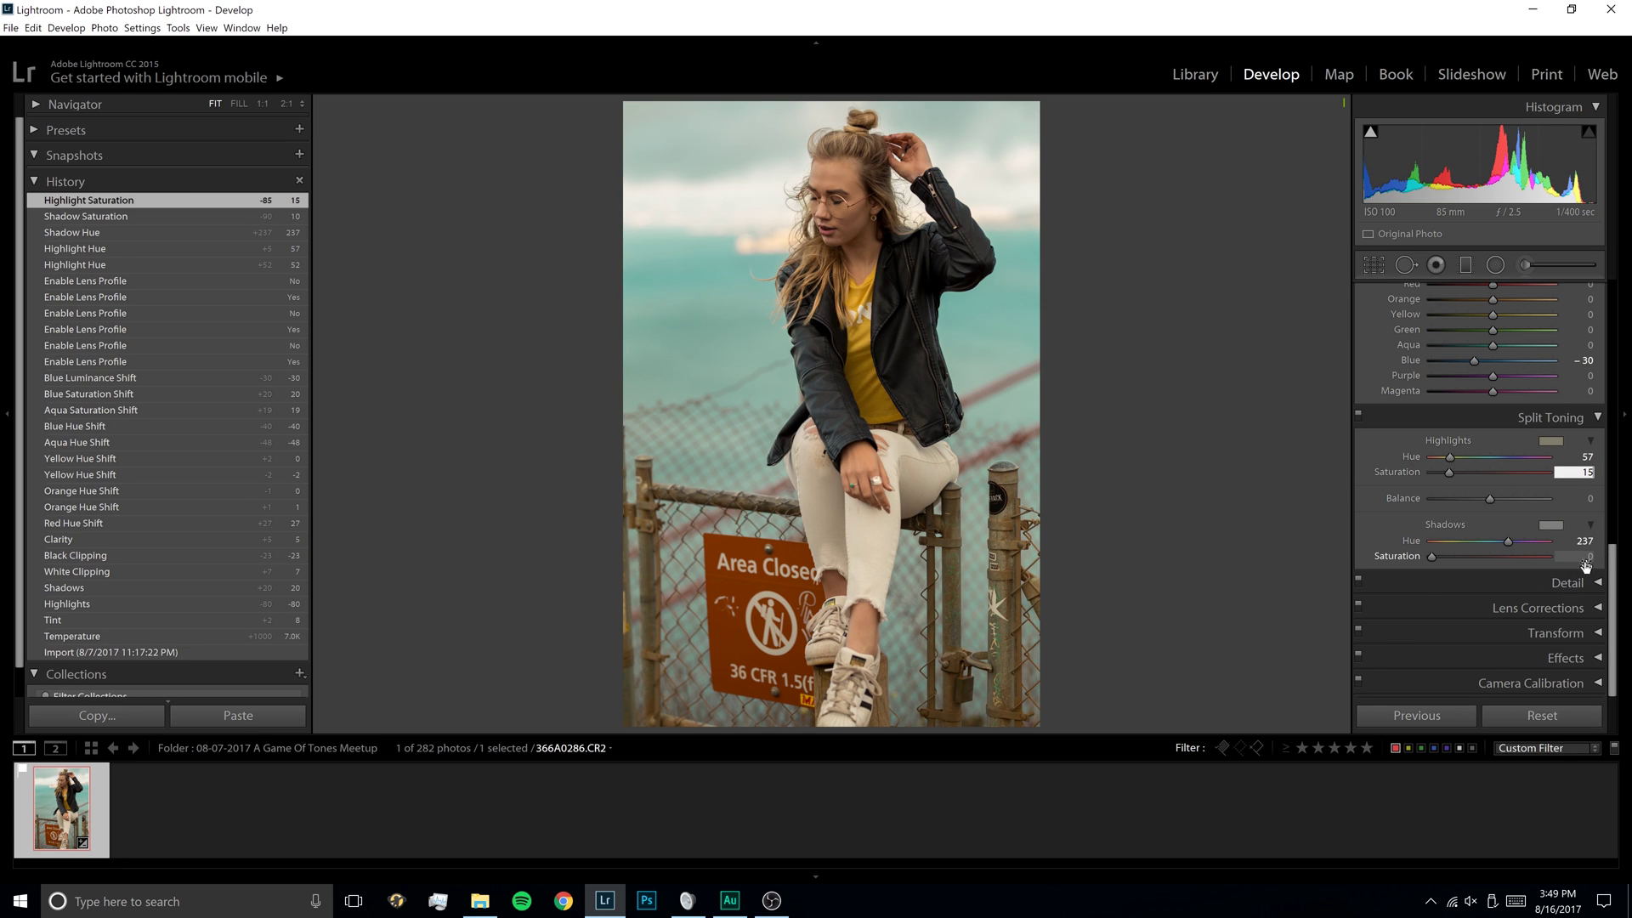
pyautogui.click(1564, 556)
pyautogui.write('15')
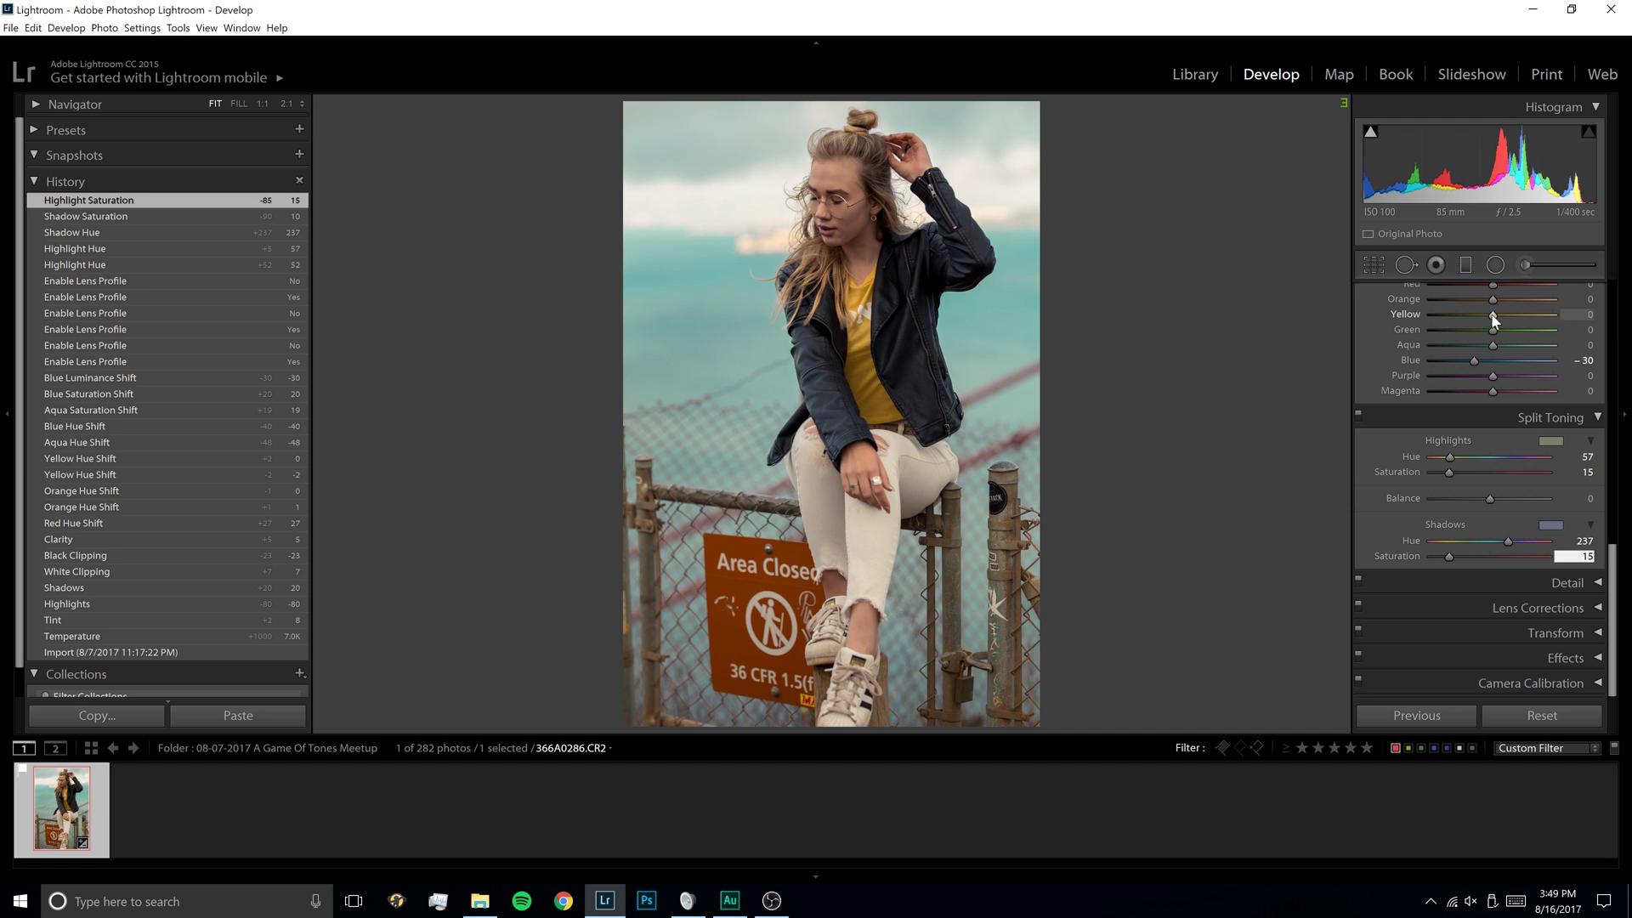
pyautogui.press('Return')
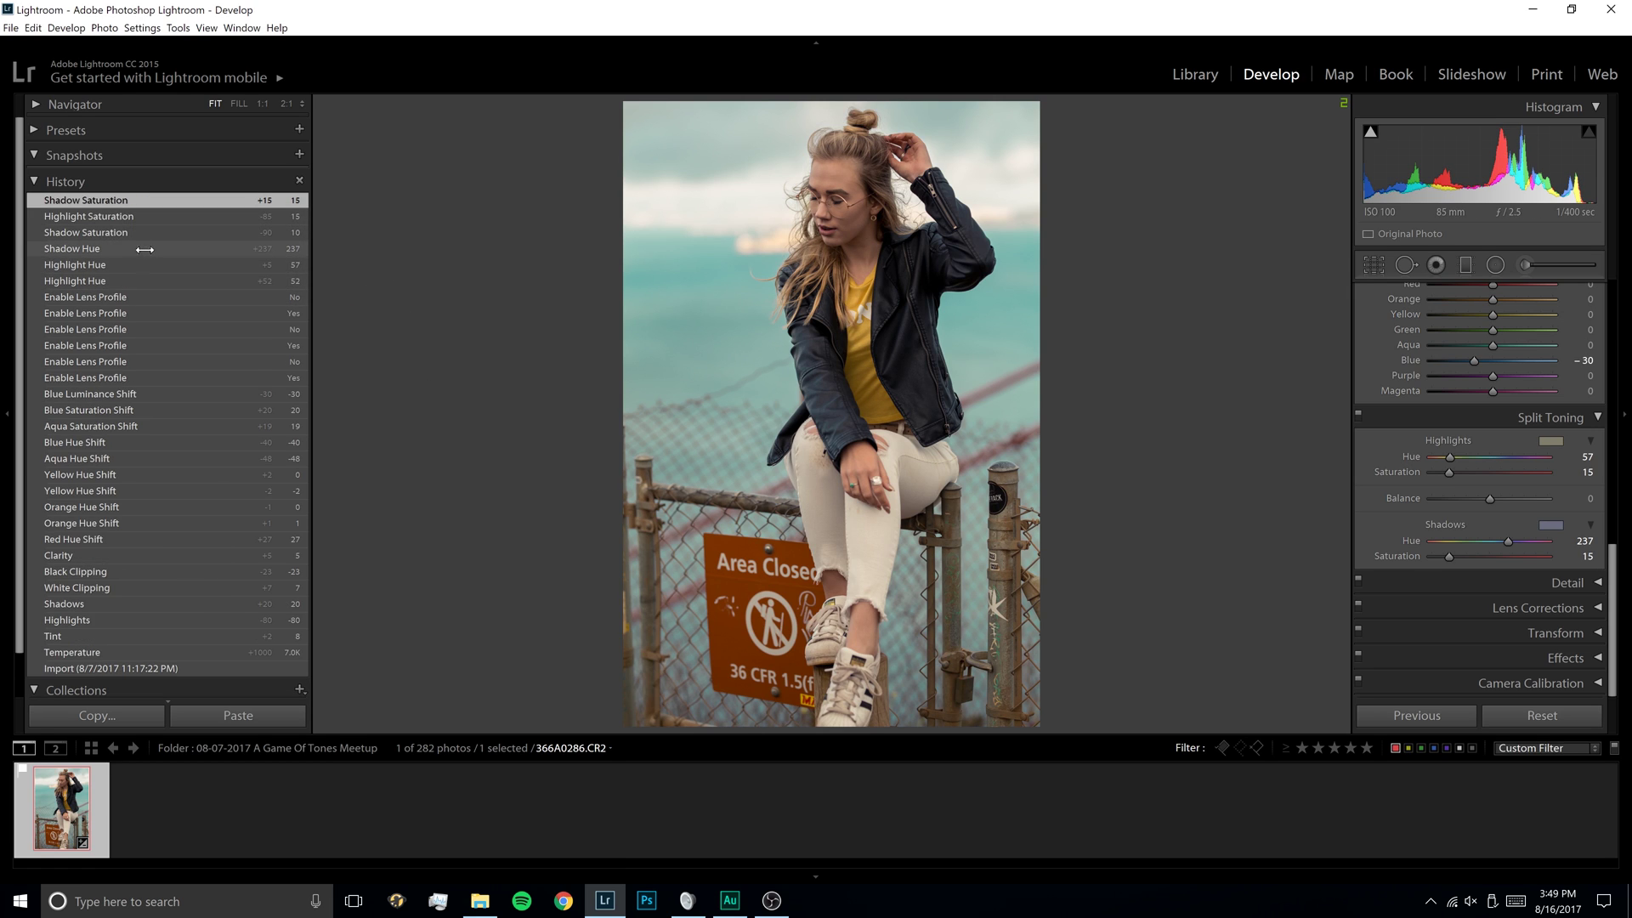
# Step: Compare the photo before and after split toning in History, ending on the latest version
pyautogui.click(153, 299)
pyautogui.click(159, 202)
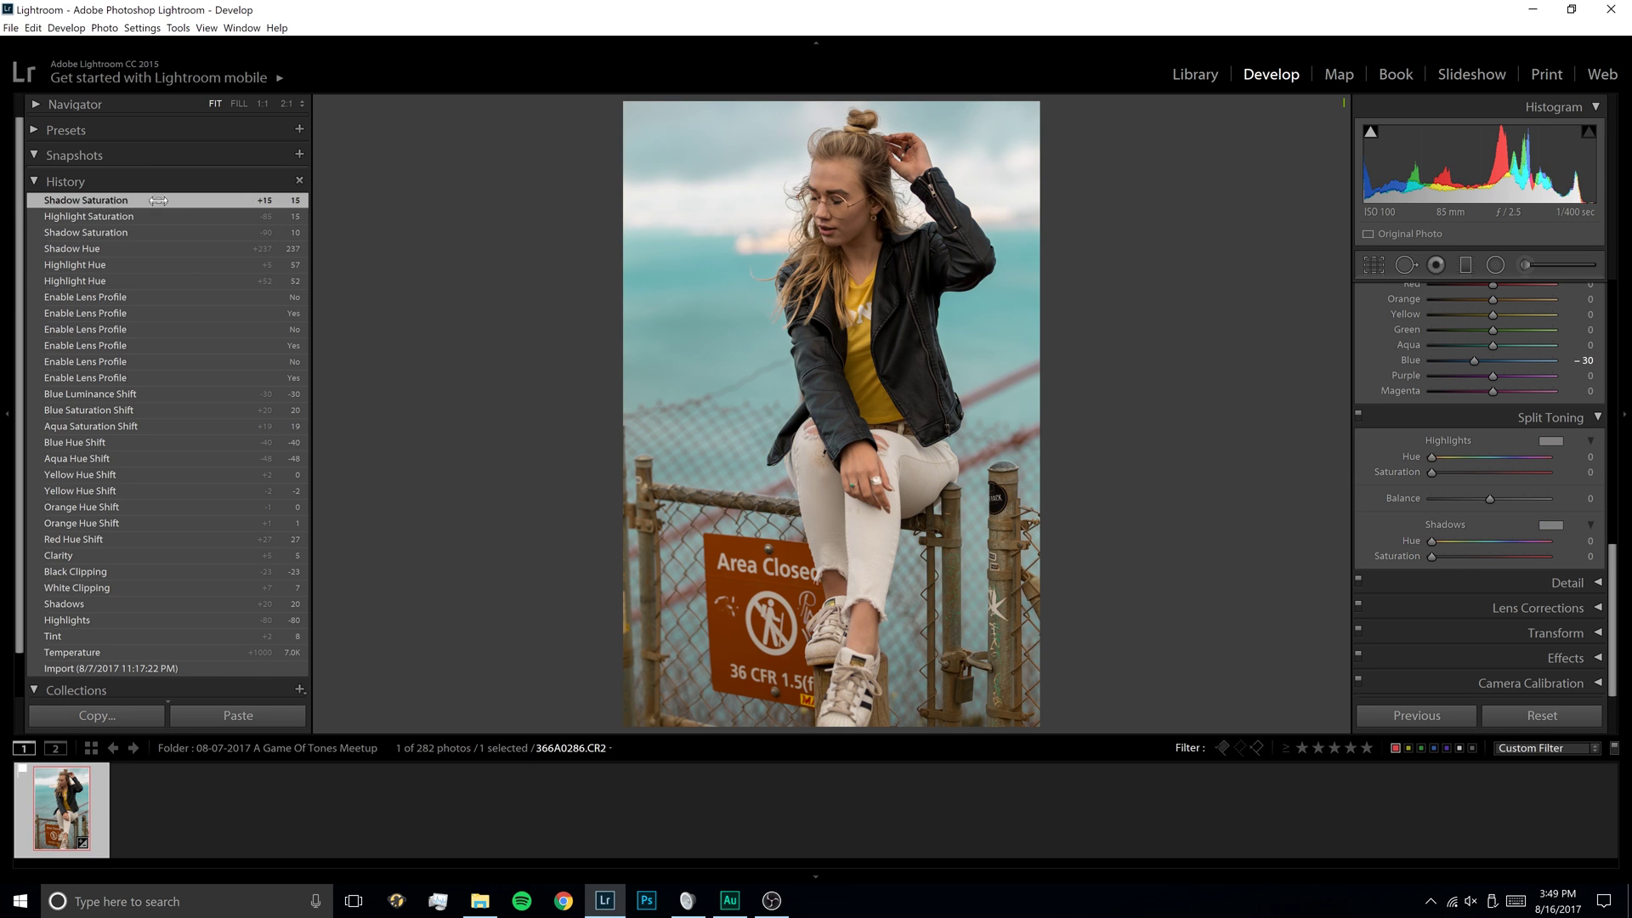
pyautogui.click(156, 299)
pyautogui.click(163, 201)
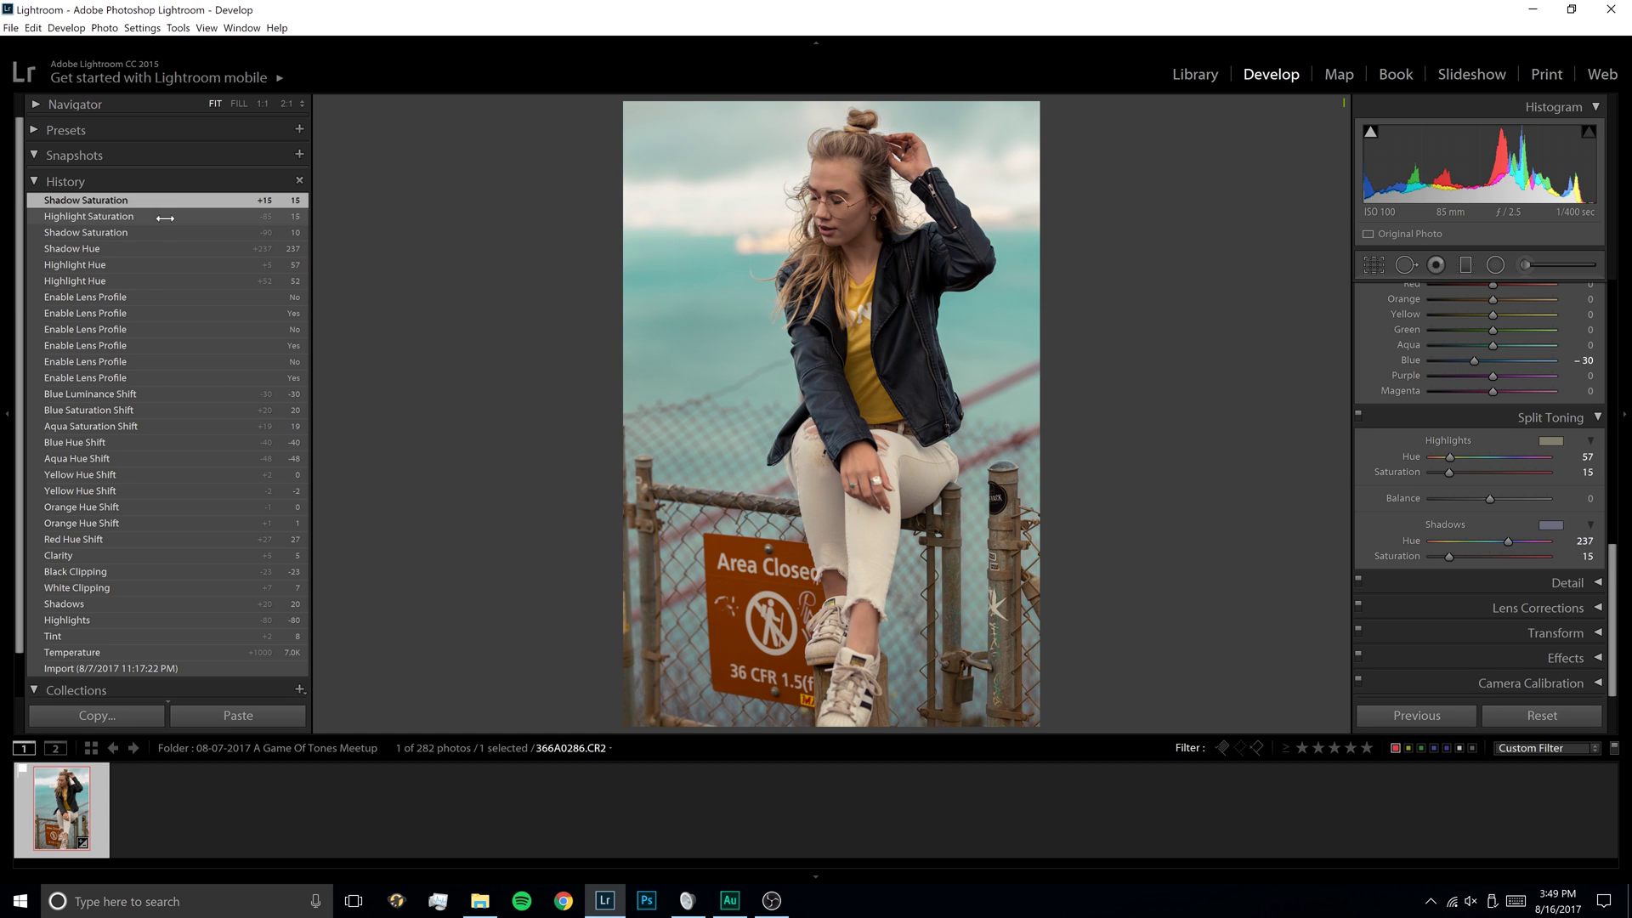